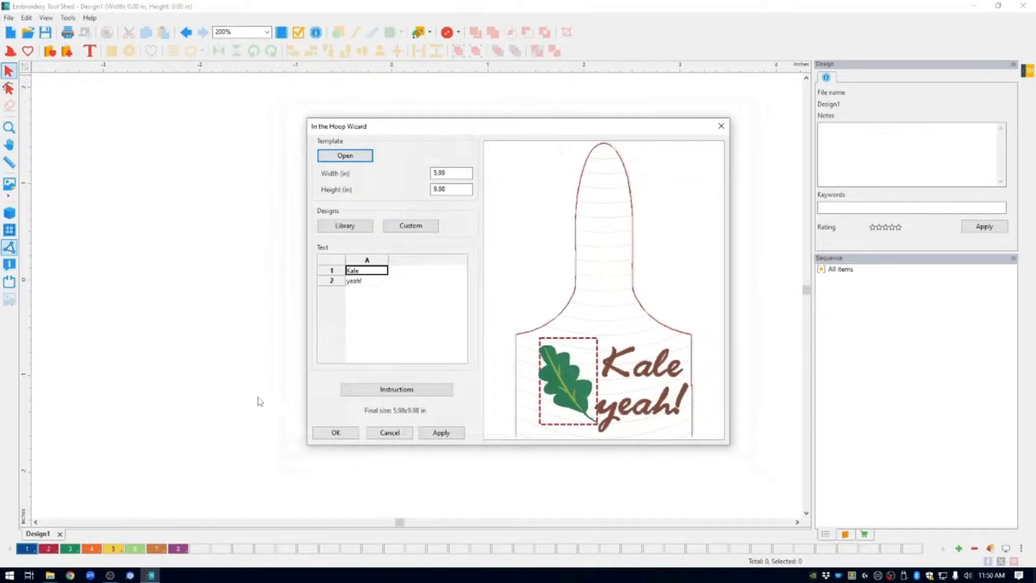
Generate the in-the-hoop template design and delete its Kale and yeah! texts and the leaf
{"action": "left_click", "coordinate": [340, 434]}
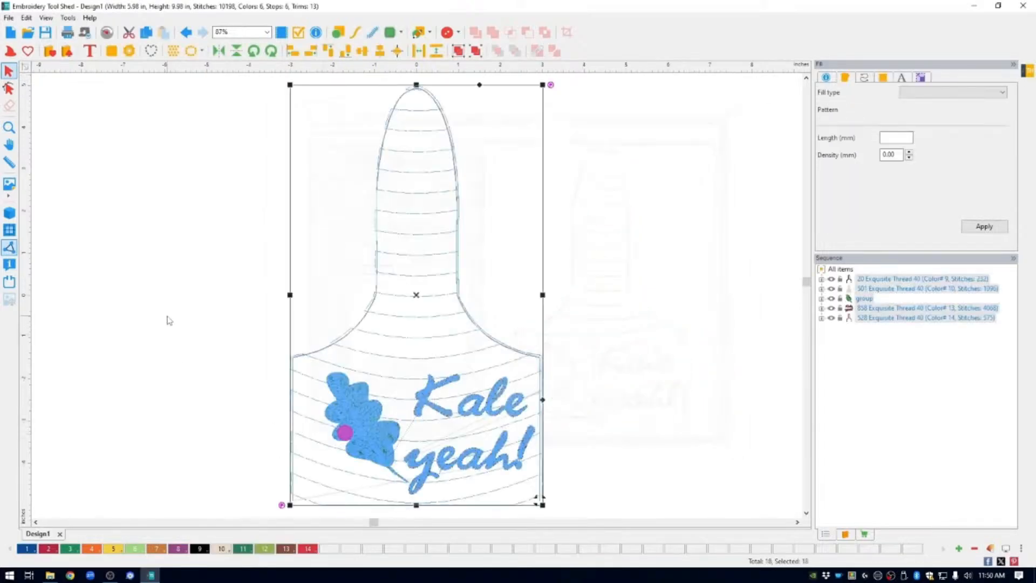
{"action": "left_click", "coordinate": [628, 296]}
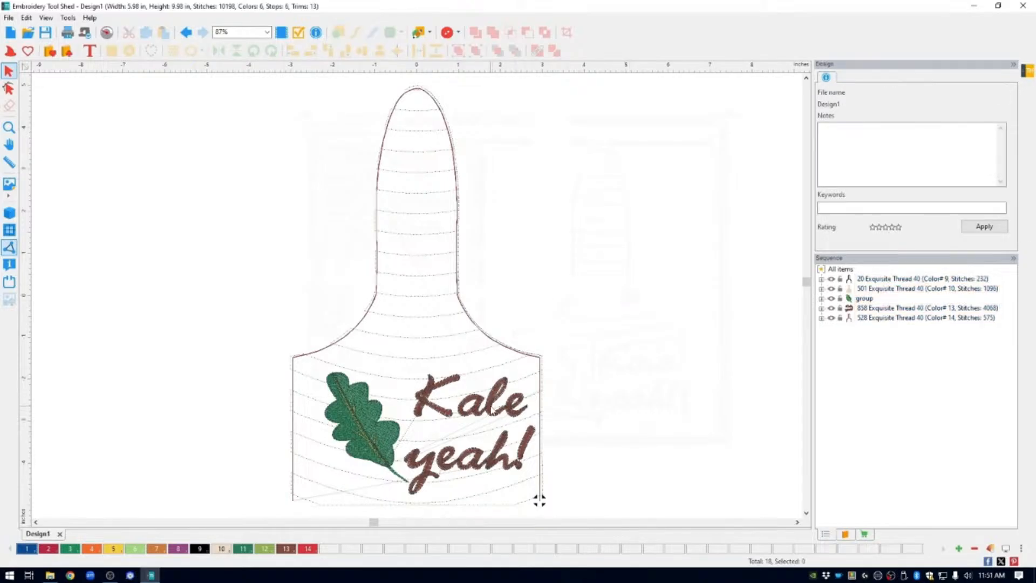
{"action": "left_click", "coordinate": [476, 404]}
{"action": "left_click", "coordinate": [467, 458]}
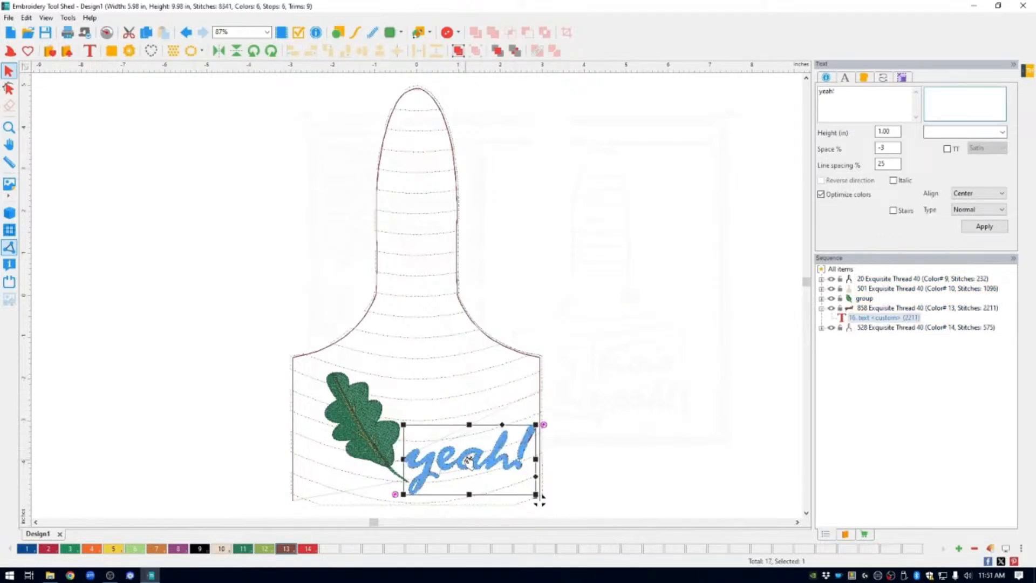
{"action": "key", "text": "Delete"}
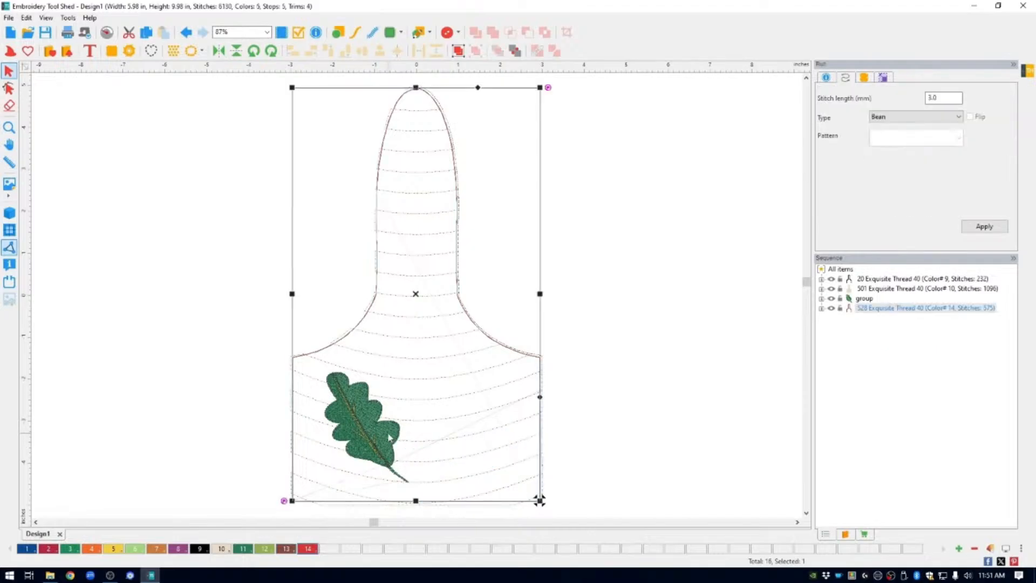
{"action": "left_click", "coordinate": [390, 437]}
{"action": "key", "text": "Delete"}
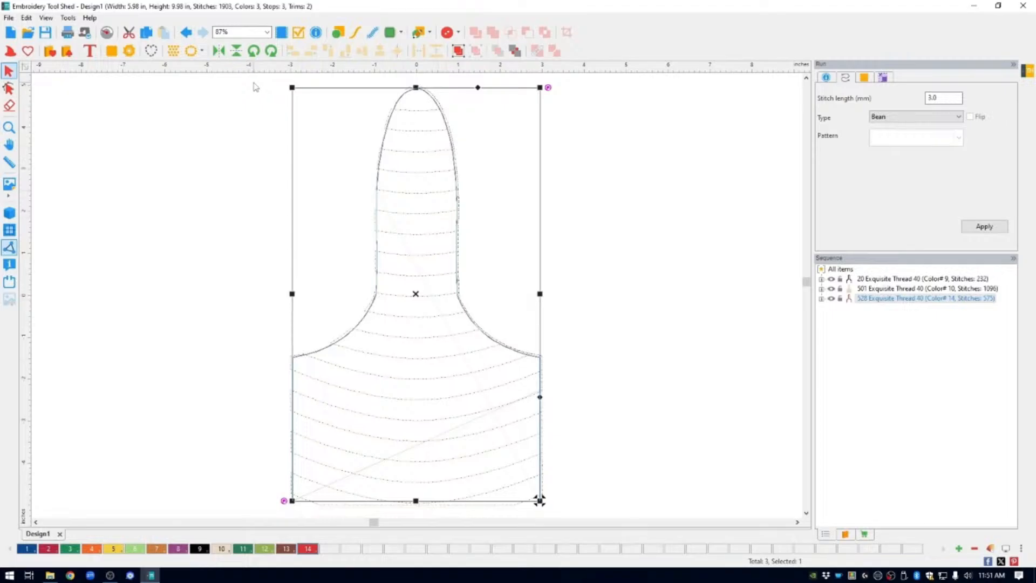
Draw a rectangle artwork outline about 5 by 10 inches beside the template design
{"action": "left_click", "coordinate": [431, 33]}
{"action": "left_click", "coordinate": [451, 57]}
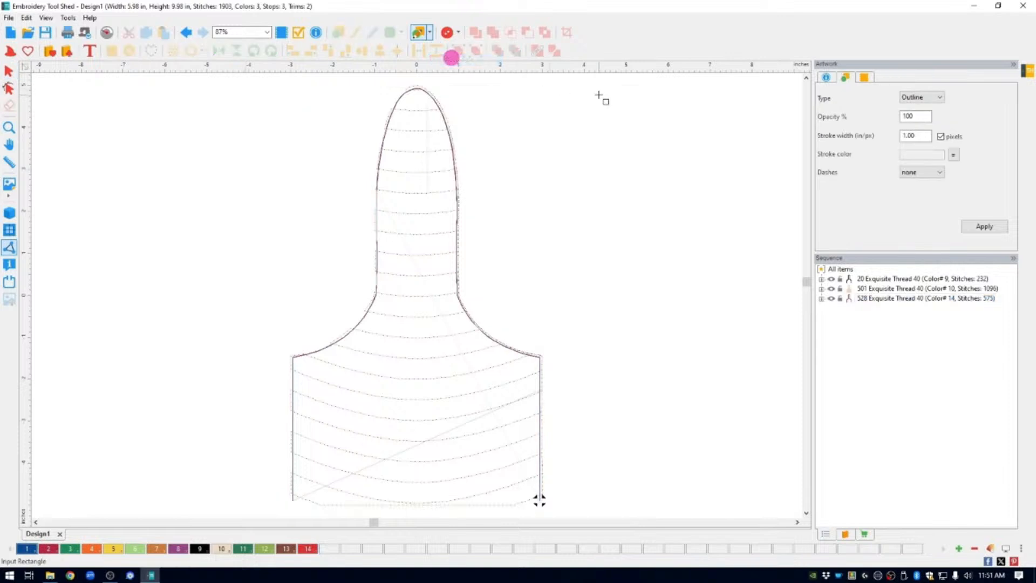
{"action": "left_click_drag", "start_coordinate": [585, 88], "coordinate": [796, 508]}
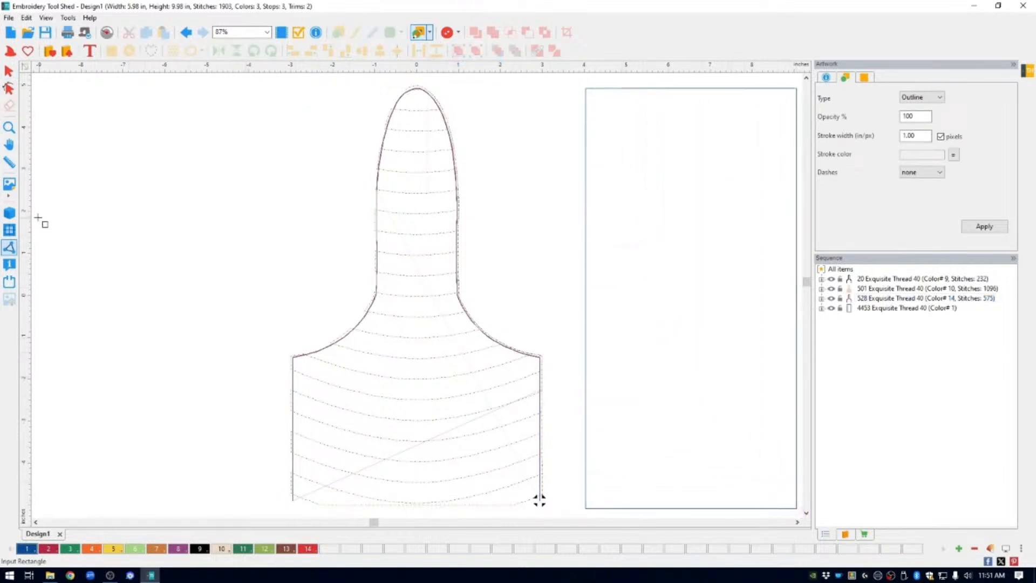
Display the BabyLock-Brother 160x260 hoop around the template design
{"action": "left_click", "coordinate": [11, 283]}
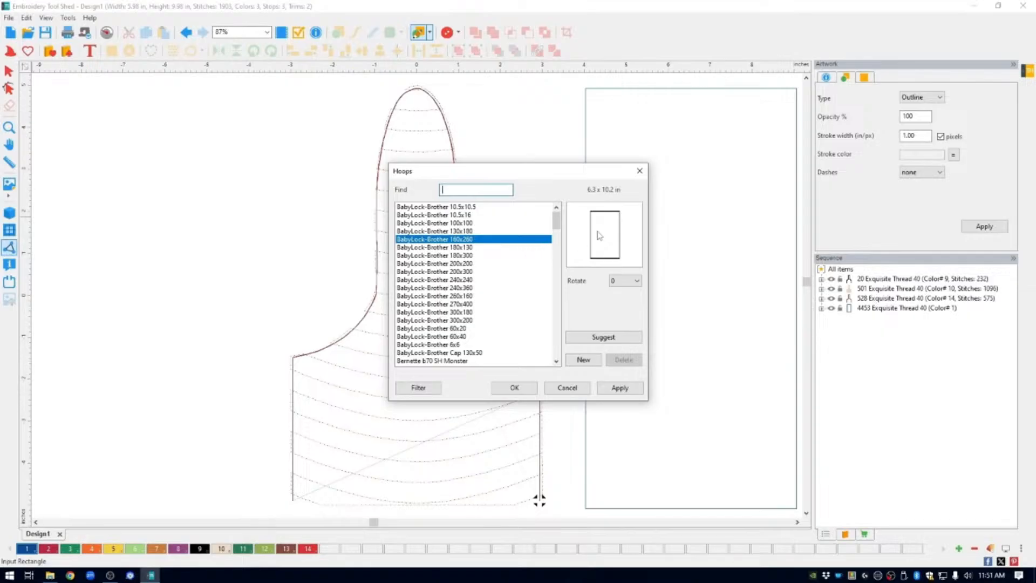
{"action": "left_click", "coordinate": [513, 387]}
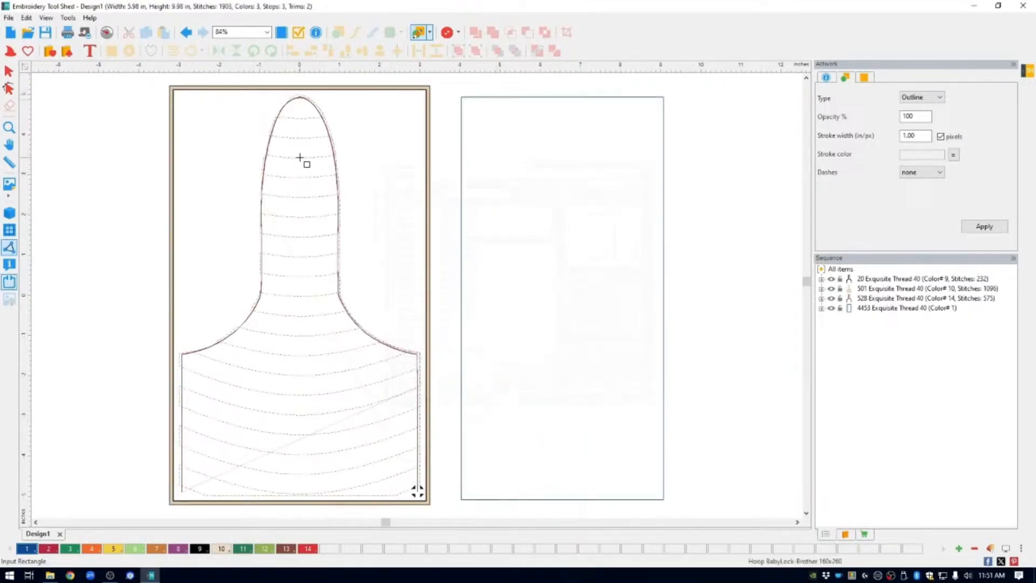
{"action": "left_click", "coordinate": [8, 71]}
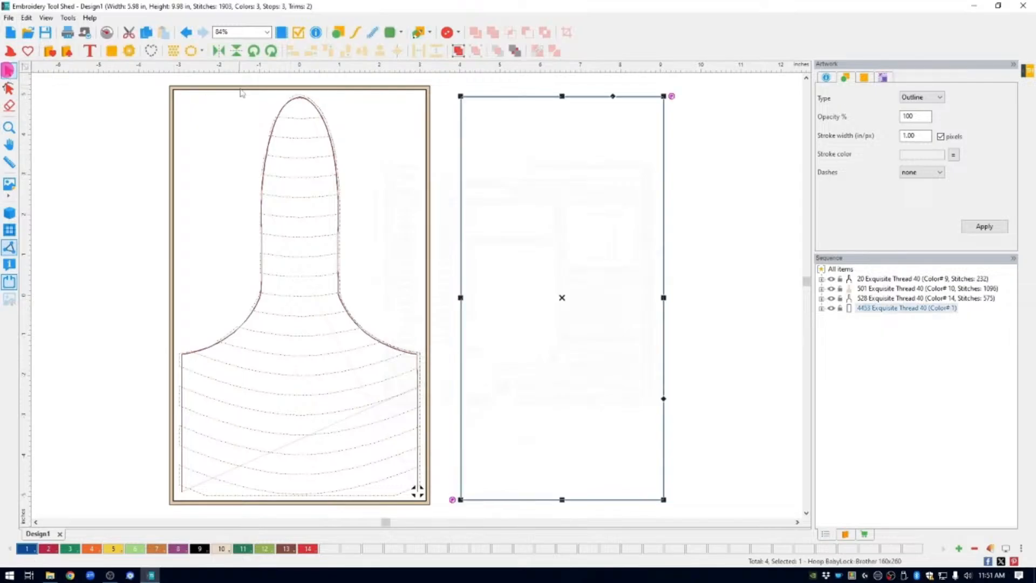
{"action": "left_click_drag", "start_coordinate": [182, 96], "coordinate": [432, 511]}
{"action": "left_click_drag", "start_coordinate": [390, 358], "coordinate": [123, 333]}
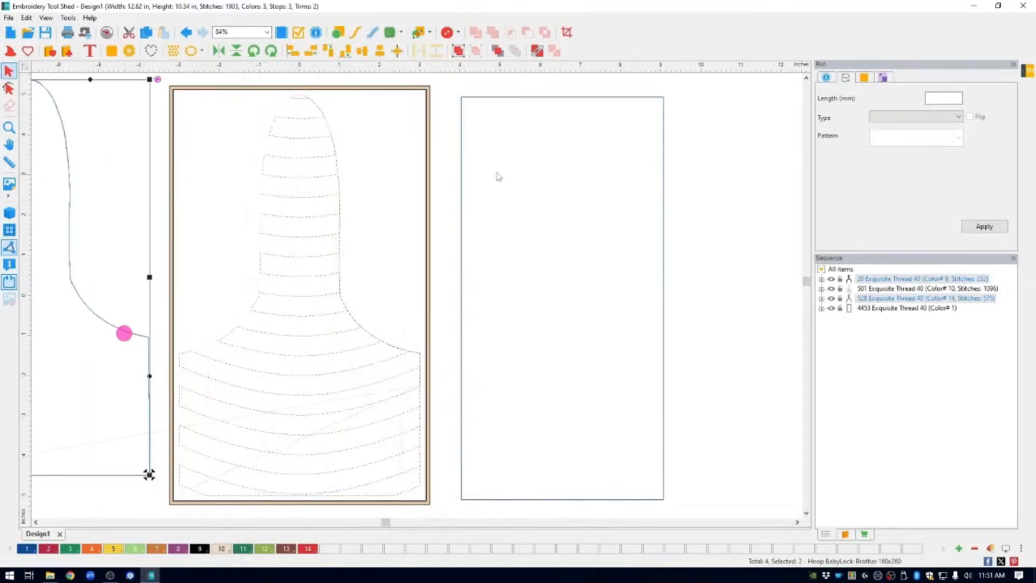
{"action": "left_click", "coordinate": [186, 31]}
Move the whole template design, including its curved stitch lines, out of the hoop to its left
{"action": "left_click_drag", "start_coordinate": [143, 76], "coordinate": [449, 519]}
{"action": "left_click_drag", "start_coordinate": [365, 340], "coordinate": [97, 337]}
Move and stretch the rectangle to fit the hoop's inner edges, and hide the hoop
{"action": "left_click", "coordinate": [461, 205]}
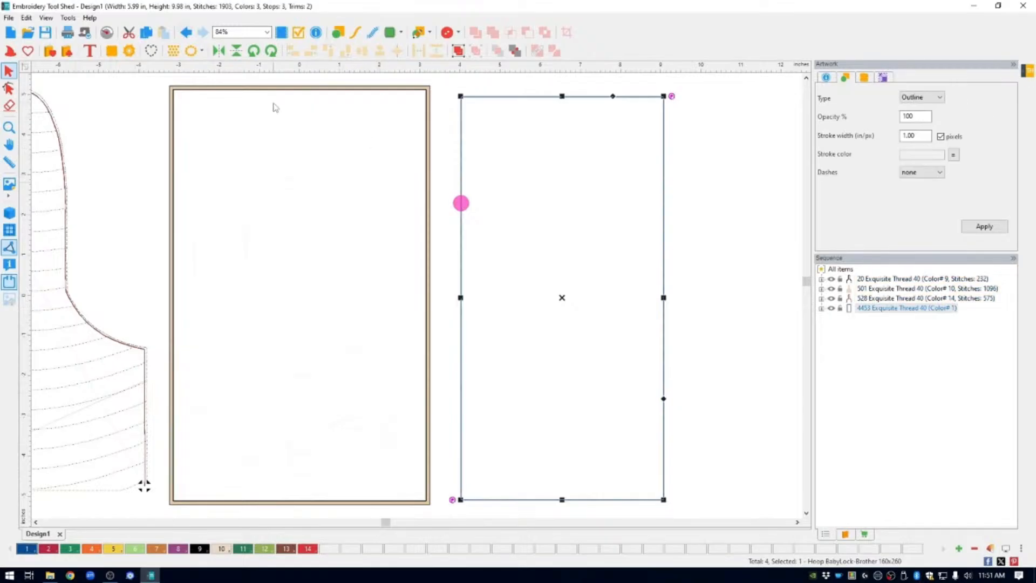
{"action": "left_click_drag", "start_coordinate": [467, 143], "coordinate": [173, 135]}
{"action": "left_click_drag", "start_coordinate": [377, 293], "coordinate": [423, 293]}
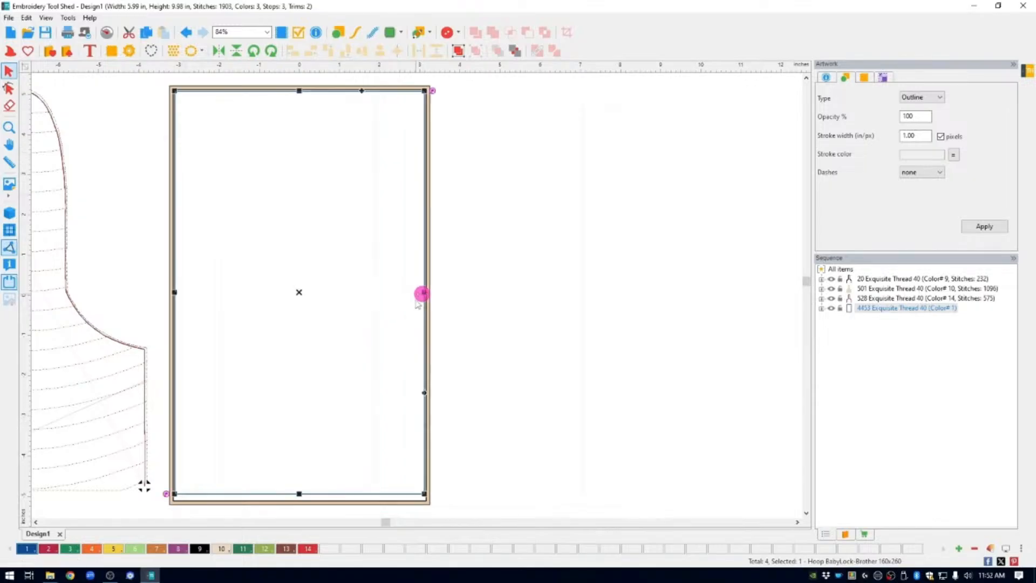
{"action": "left_click_drag", "start_coordinate": [298, 494], "coordinate": [297, 501]}
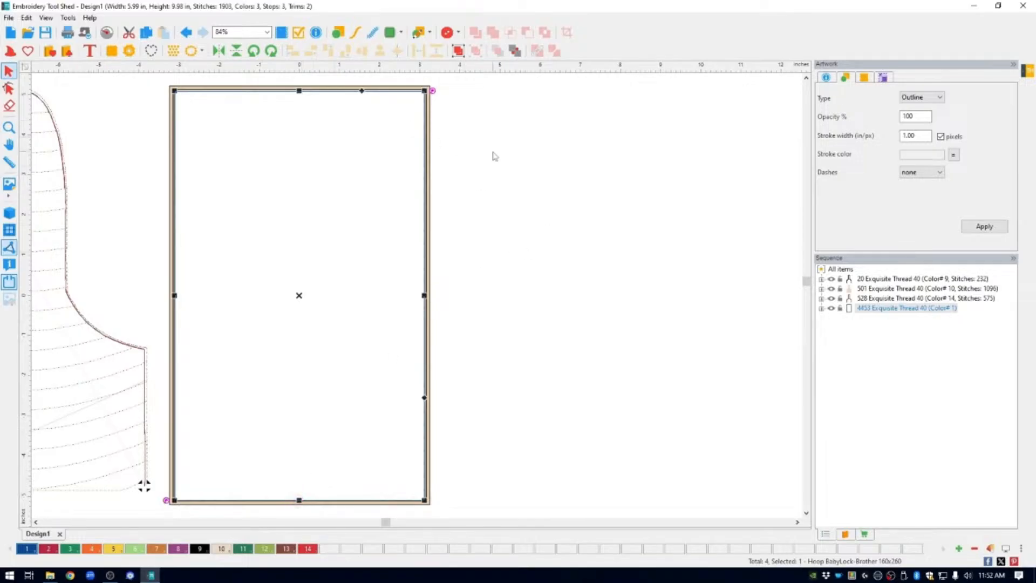
{"action": "left_click", "coordinate": [9, 282]}
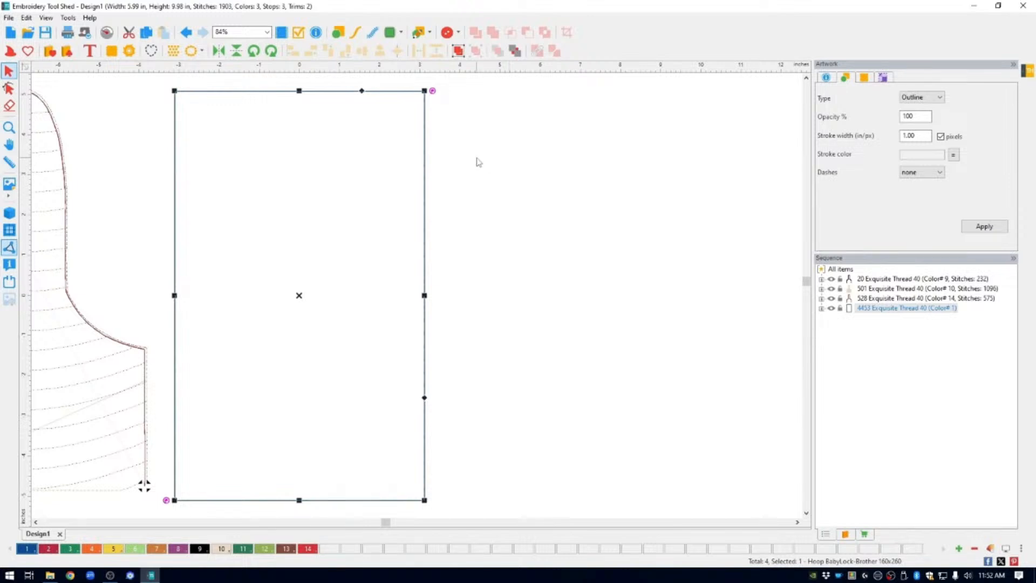
Insert the Cherry1 outline from the Food category of the outline catalog
{"action": "left_click", "coordinate": [32, 51]}
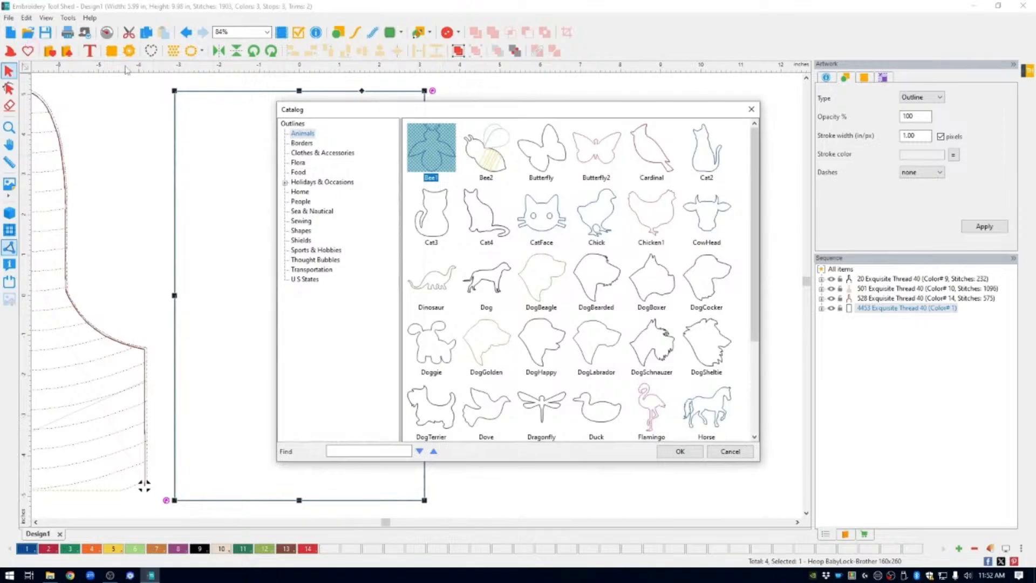
{"action": "left_click", "coordinate": [300, 172]}
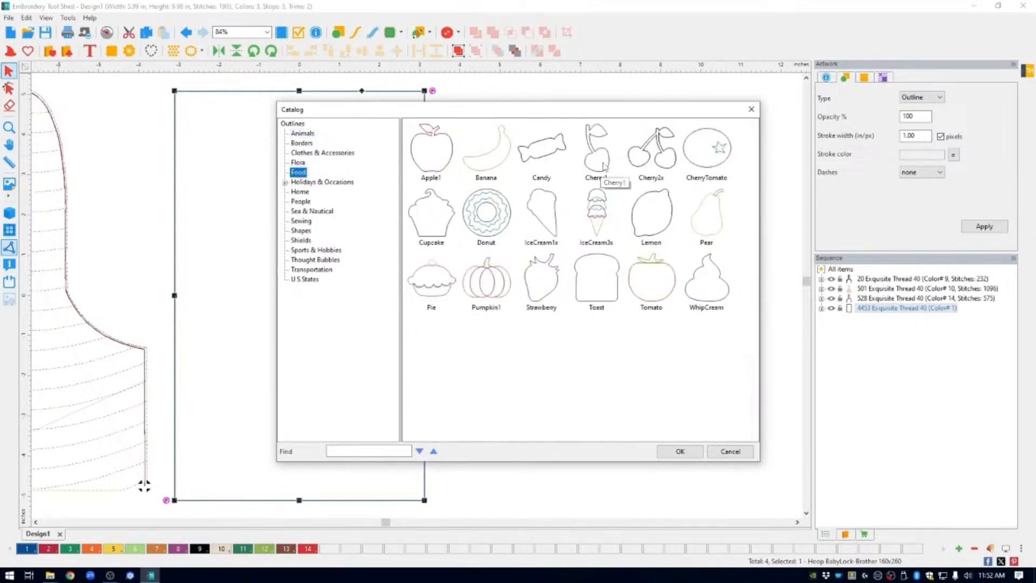
{"action": "left_click", "coordinate": [606, 165]}
{"action": "left_click", "coordinate": [680, 451]}
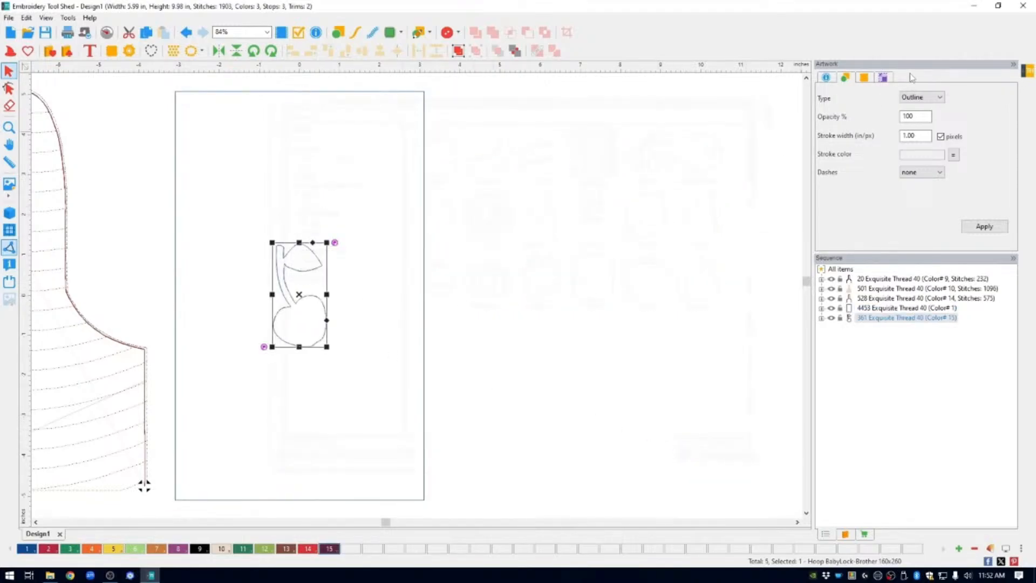
Set the cherry outline's width to 1.25 inches with its aspect ratio maintained
{"action": "left_click", "coordinate": [883, 77]}
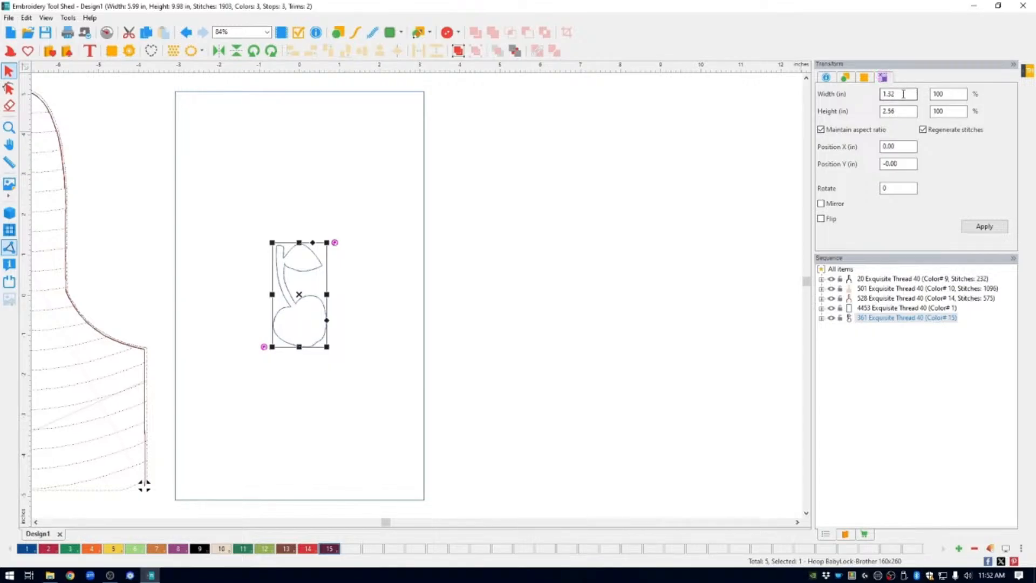
{"action": "left_click", "coordinate": [902, 94]}
{"action": "left_click_drag", "start_coordinate": [903, 94], "coordinate": [856, 95]}
{"action": "type", "text": "1.2"}
{"action": "left_click", "coordinate": [992, 230]}
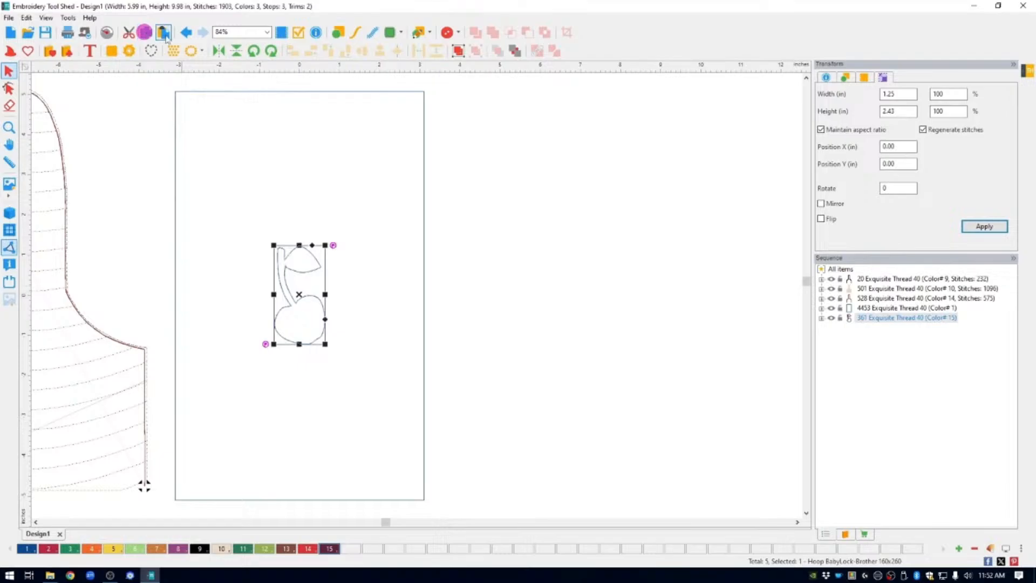
Duplicate the cherry as a vertically flipped copy and place it to the right of the original
{"action": "left_click", "coordinate": [166, 33]}
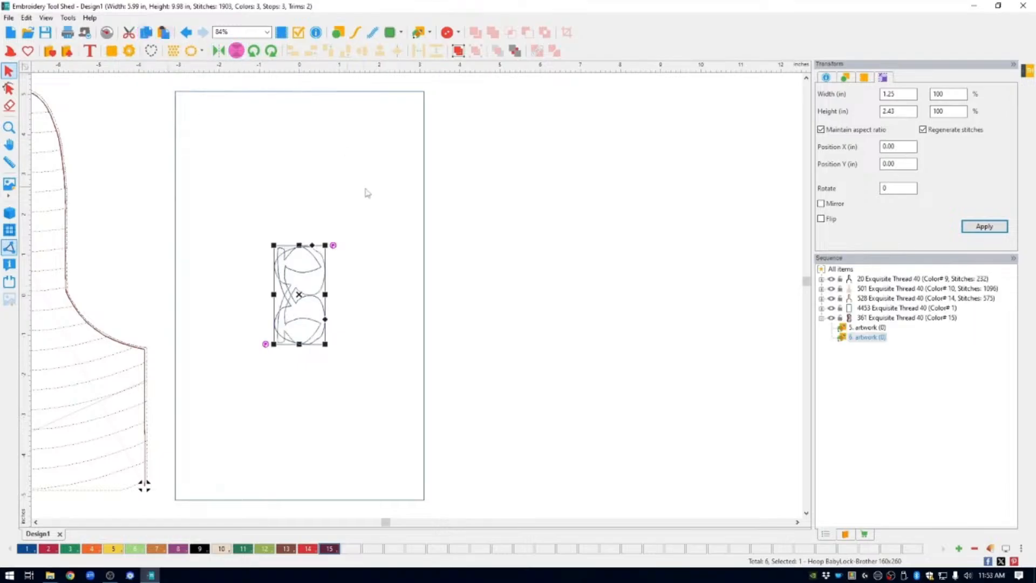
{"action": "left_click_drag", "start_coordinate": [328, 270], "coordinate": [372, 271]}
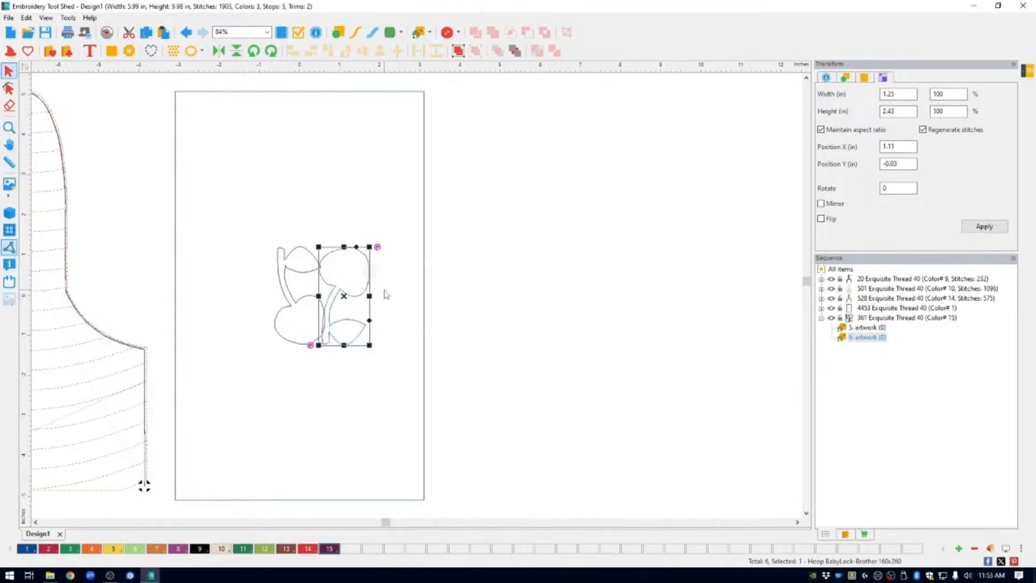
Nudge the flipped cherry to X position 1.17 inches so it nests closely against the original without overlapping
{"action": "left_click", "coordinate": [8, 126]}
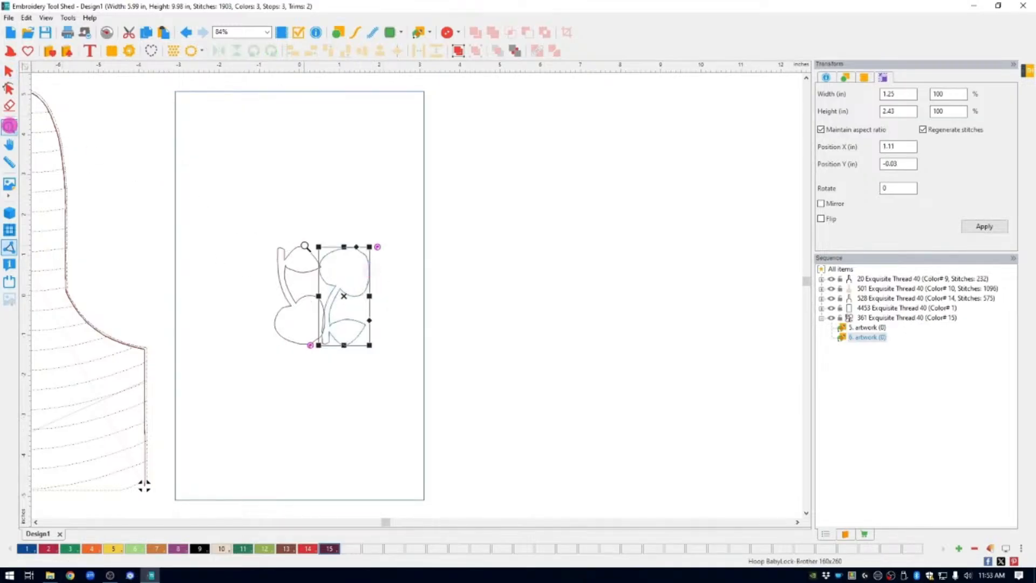
{"action": "left_click_drag", "start_coordinate": [250, 224], "coordinate": [395, 383]}
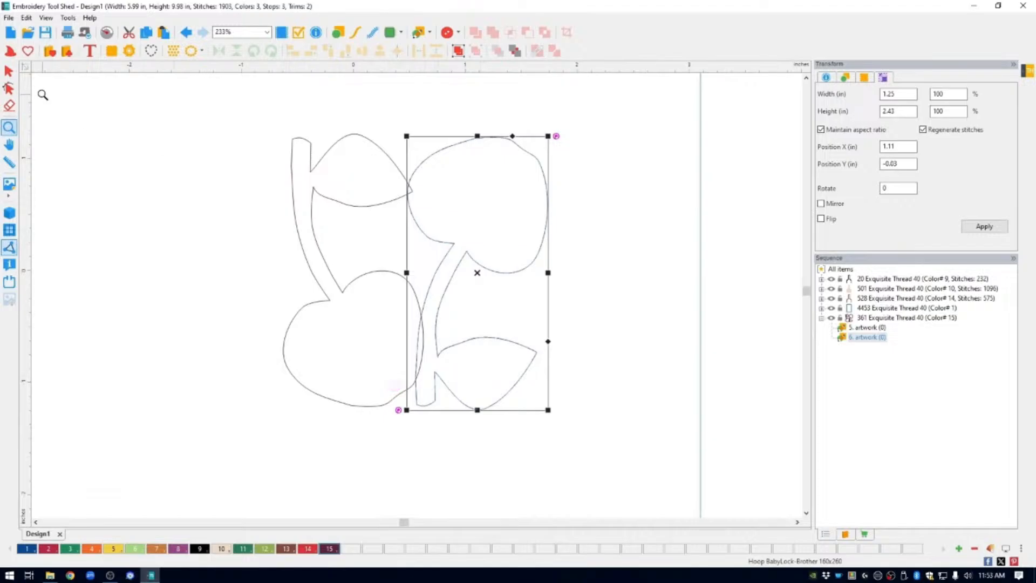
{"action": "left_click", "coordinate": [9, 70]}
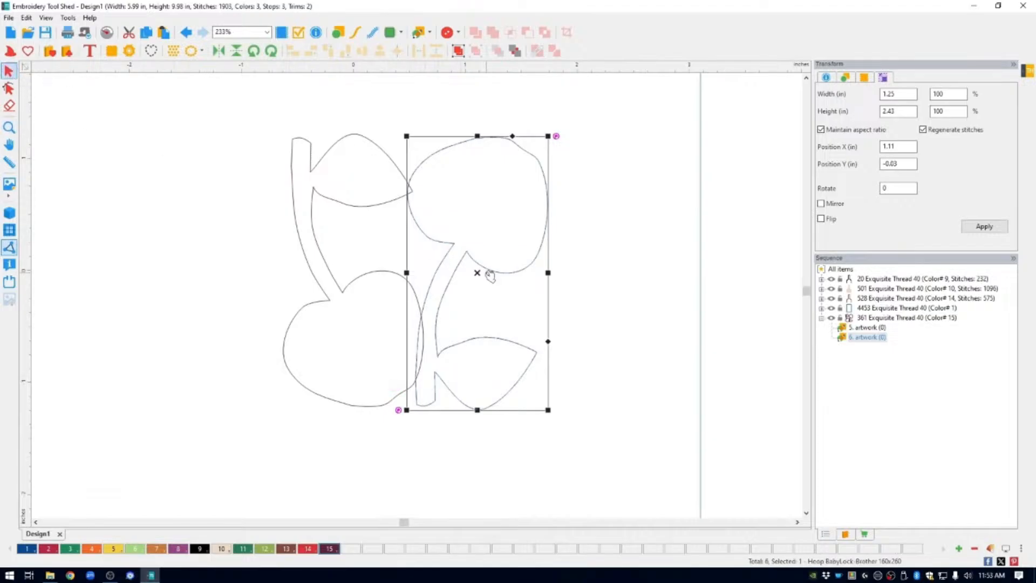
{"action": "key", "text": "Right"}
{"action": "key", "text": "Right"}
{"action": "key", "text": "Right"}
{"action": "key", "text": "Right"}
{"action": "key", "text": "Right"}
{"action": "key", "text": "Right"}
{"action": "key", "text": "Right"}
{"action": "key", "text": "Right"}
{"action": "key", "text": "Right"}
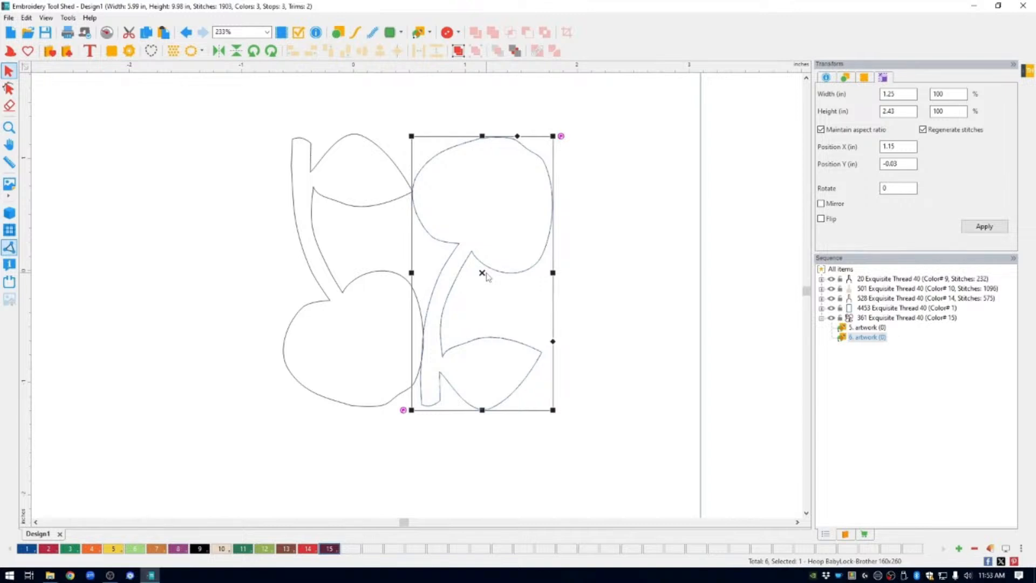
{"action": "key", "text": "Right"}
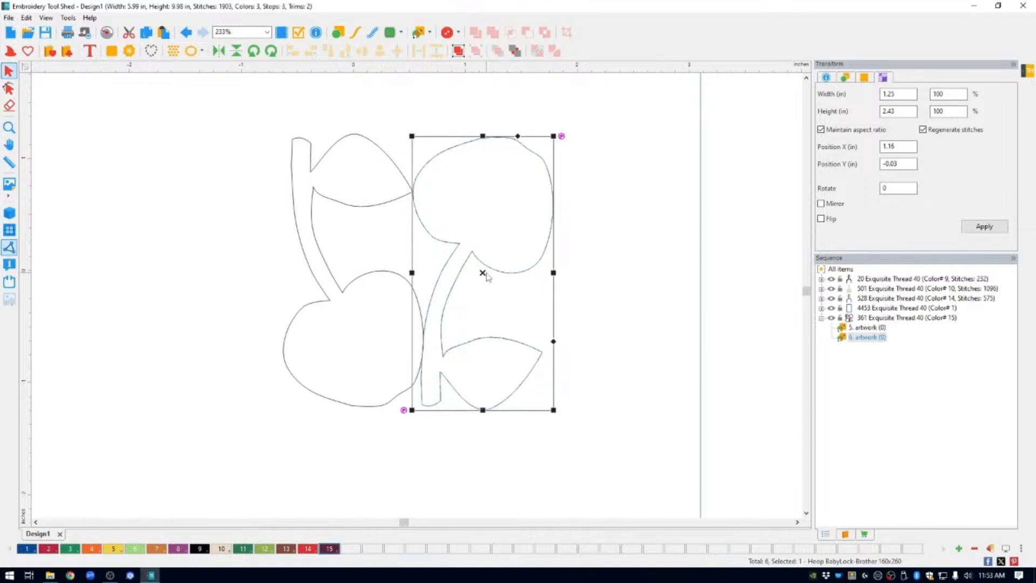
{"action": "key", "text": "Right"}
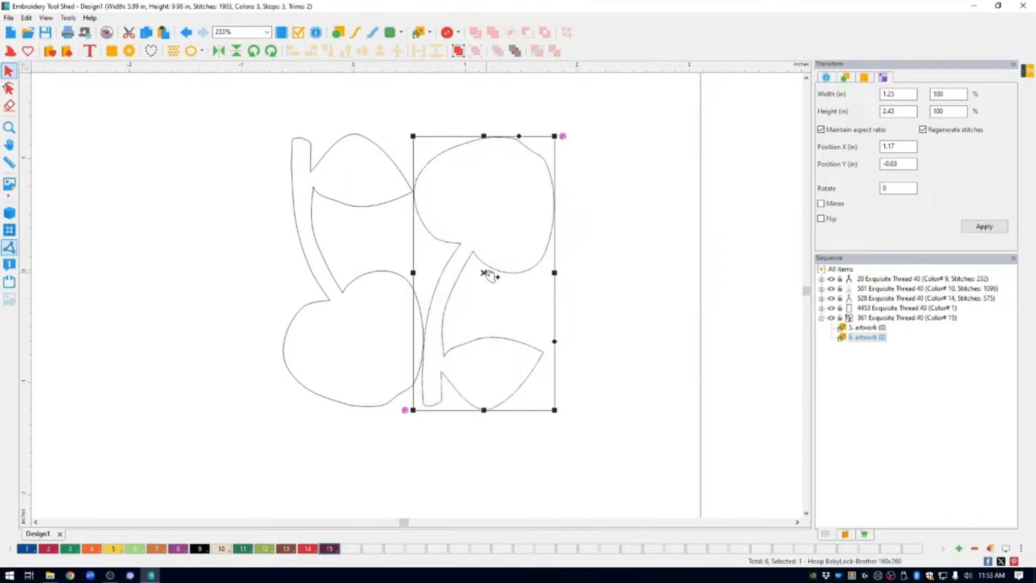
{"action": "key", "text": "Right"}
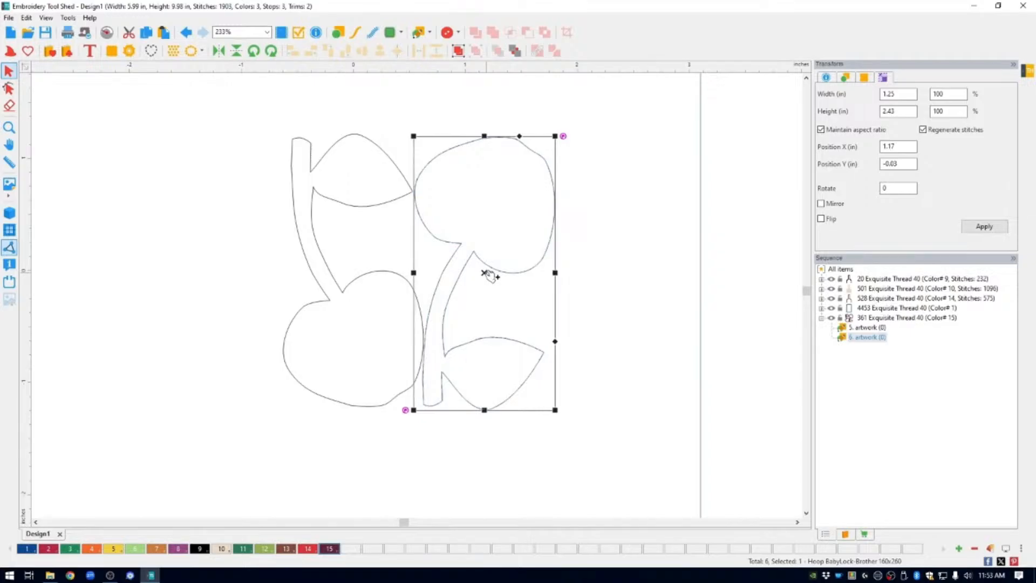
{"action": "key", "text": "Left"}
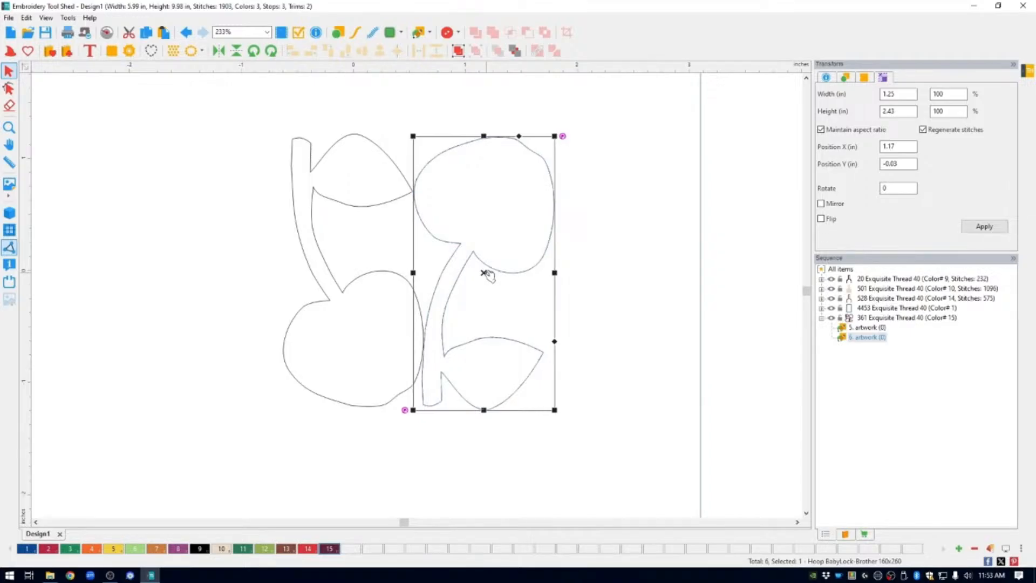
Set up a repeat of the nested cherry pair with 3 across and 5 down, using an enlarged preview
{"action": "left_click", "coordinate": [10, 128]}
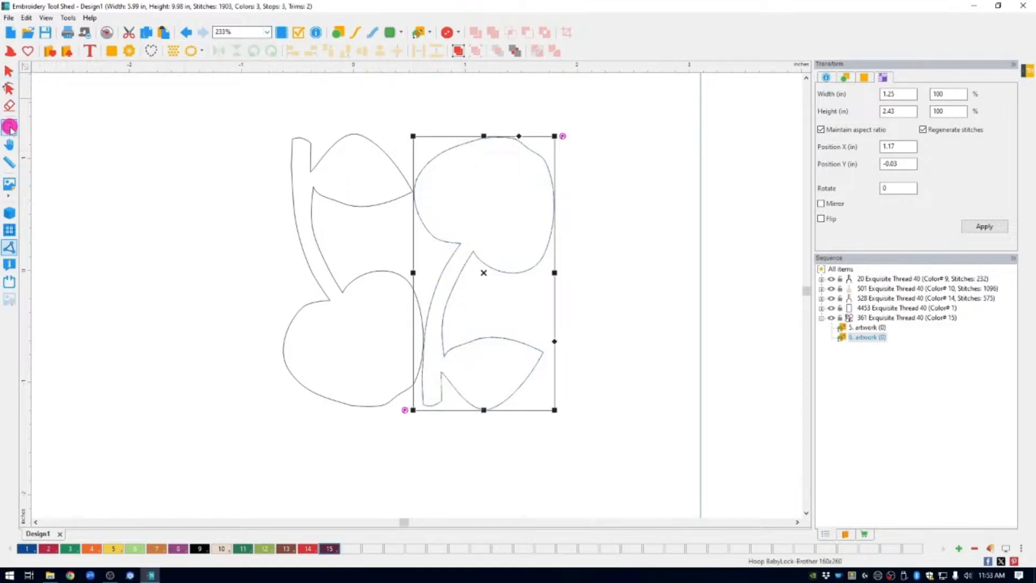
{"action": "left_click_drag", "start_coordinate": [509, 224], "coordinate": [652, 371]}
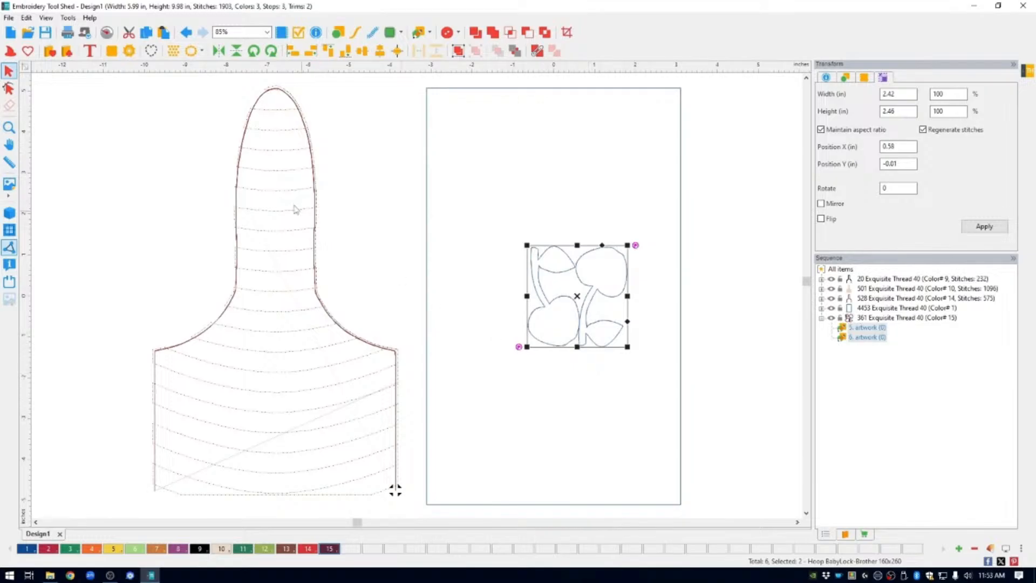
{"action": "left_click", "coordinate": [172, 52]}
{"action": "left_click_drag", "start_coordinate": [386, 142], "coordinate": [132, 86]}
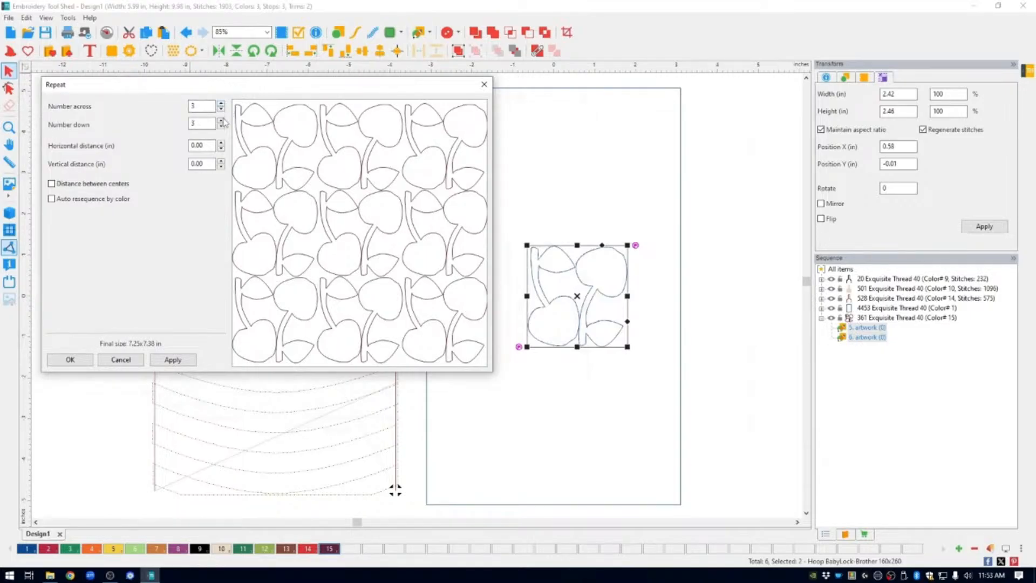
{"action": "left_click", "coordinate": [181, 343]}
{"action": "left_click", "coordinate": [172, 343]}
{"action": "left_click", "coordinate": [220, 120]}
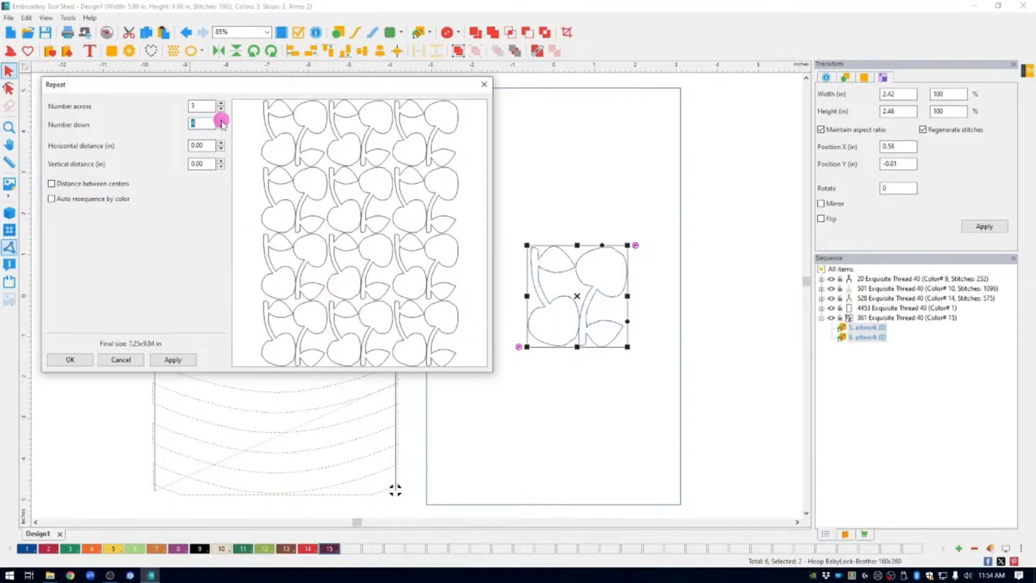
{"action": "left_click", "coordinate": [221, 121]}
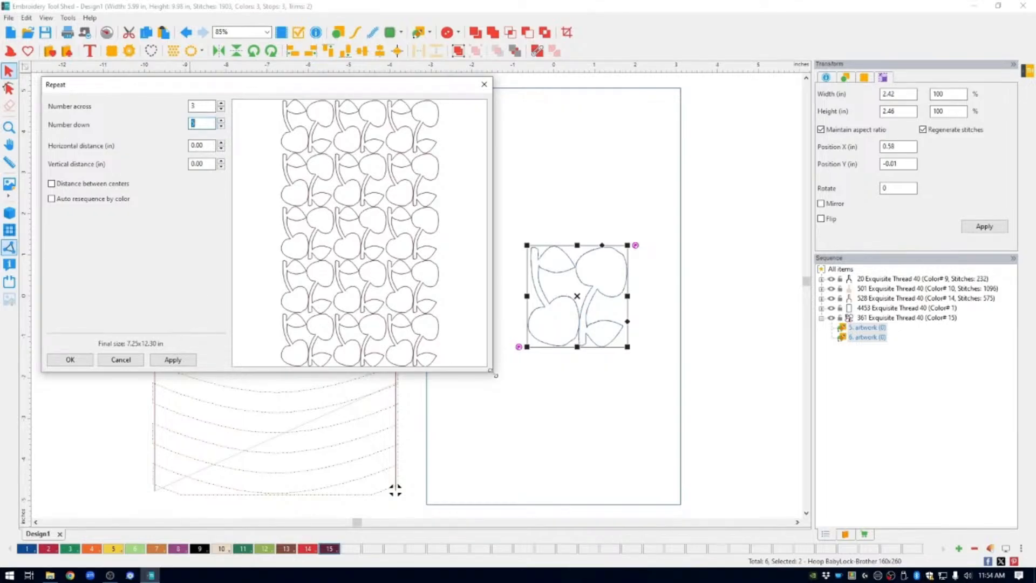
{"action": "left_click_drag", "start_coordinate": [491, 372], "coordinate": [711, 523]}
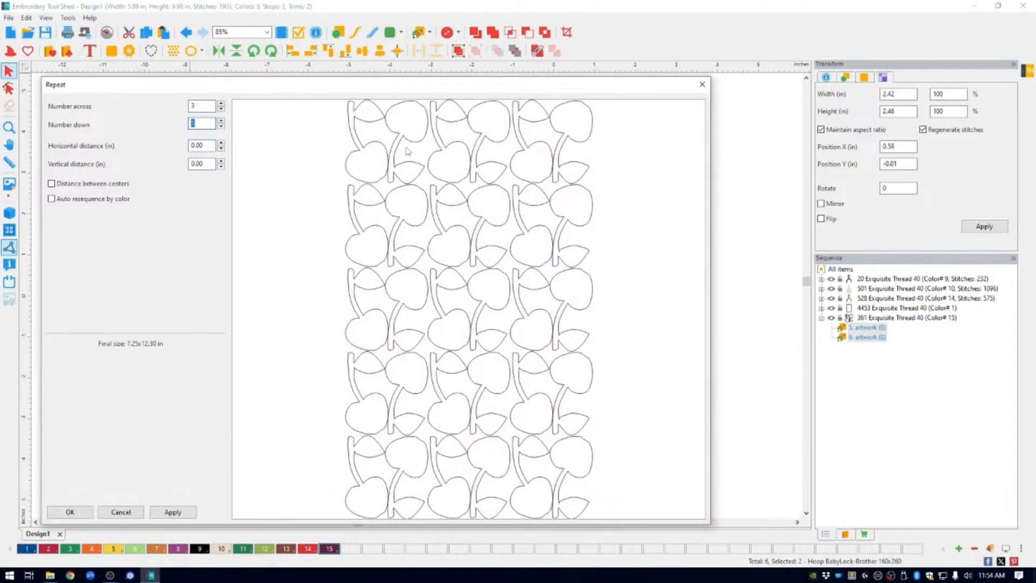
Check the gaps between the repeated cherries and set the repeat's horizontal distance to -0.06 inches
{"action": "left_click", "coordinate": [428, 116]}
{"action": "left_click", "coordinate": [428, 205]}
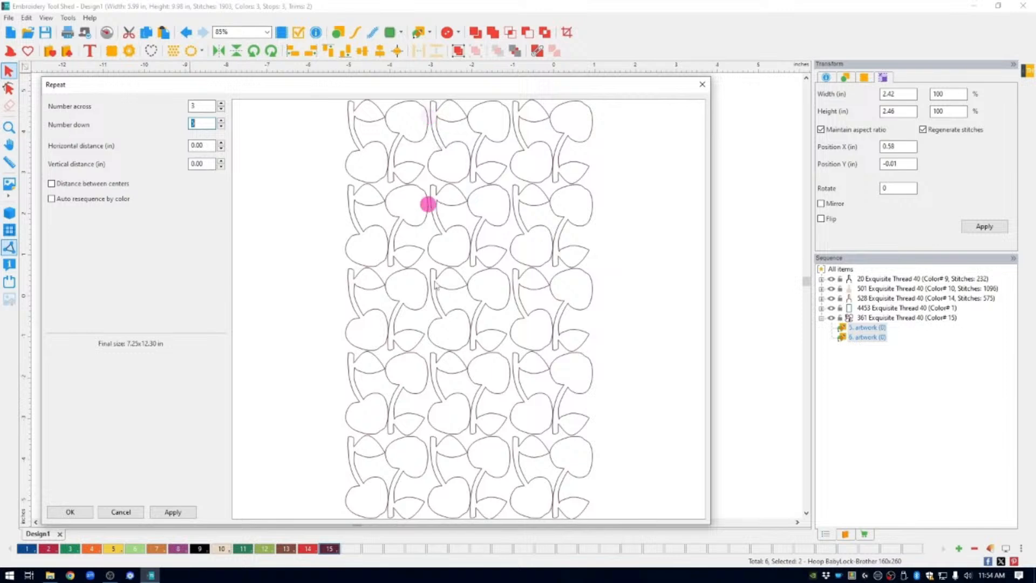
{"action": "left_click", "coordinate": [448, 350]}
{"action": "left_click", "coordinate": [529, 350]}
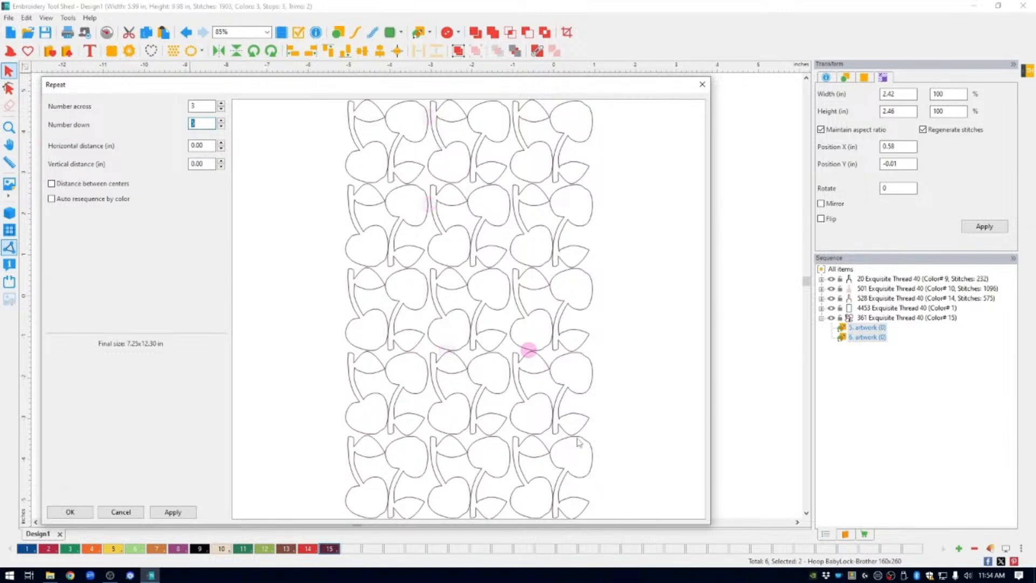
{"action": "left_click", "coordinate": [535, 434]}
{"action": "left_click", "coordinate": [201, 145]}
{"action": "left_click", "coordinate": [221, 150]}
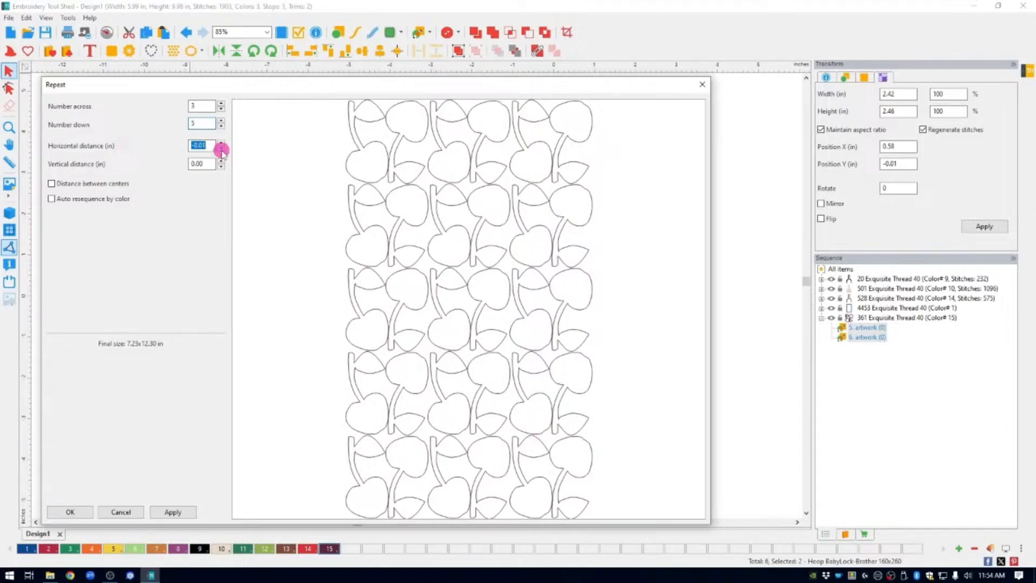
{"action": "left_click", "coordinate": [221, 149]}
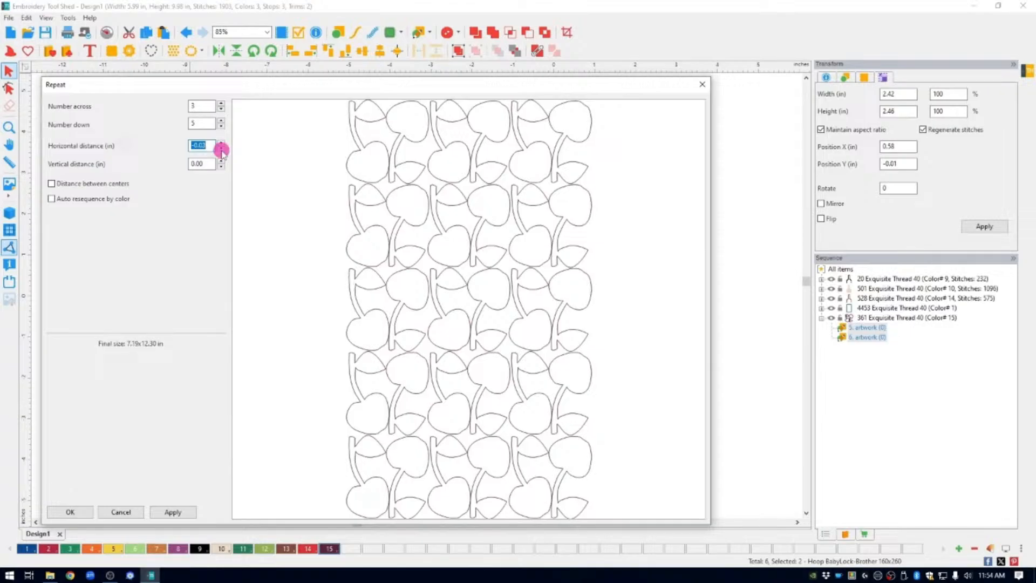
{"action": "left_click", "coordinate": [221, 150]}
{"action": "left_click", "coordinate": [221, 150]}
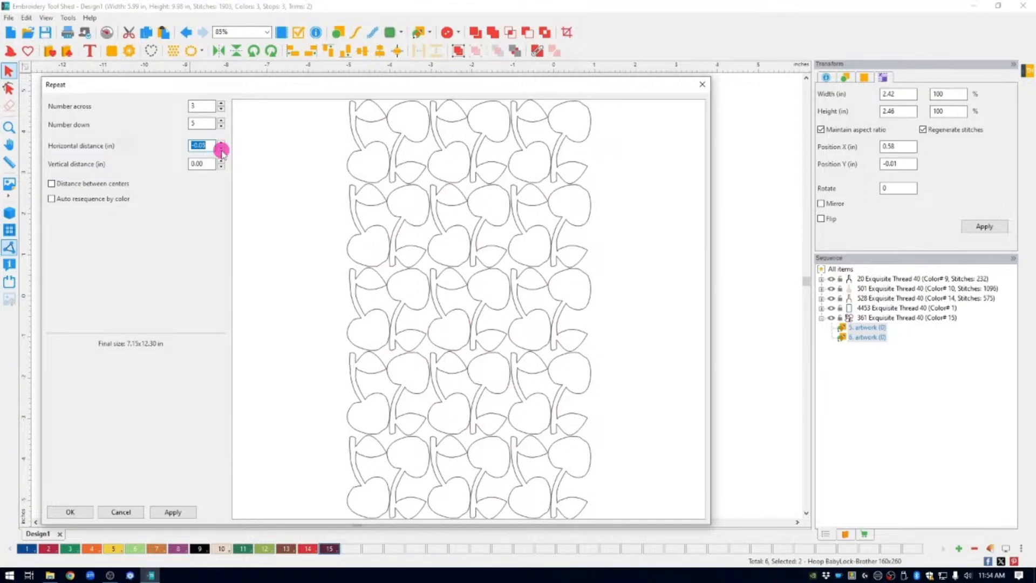
{"action": "left_click", "coordinate": [221, 150]}
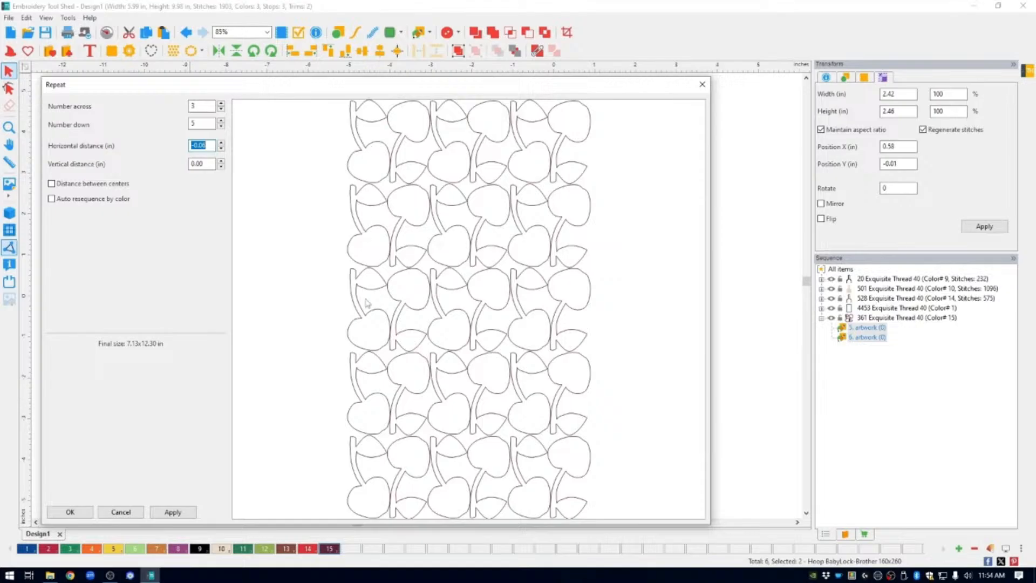
Generate the repeat with a vertical distance of -0.02 inches and move the pattern over the rectangle, to about X -0.09, Y -0.20 inches
{"action": "left_click", "coordinate": [222, 166]}
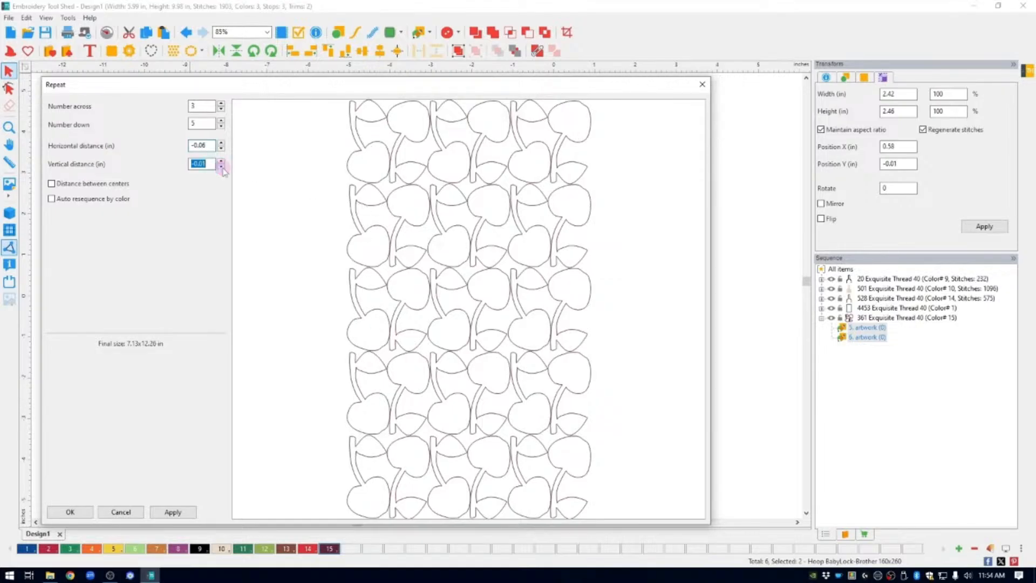
{"action": "left_click", "coordinate": [221, 167]}
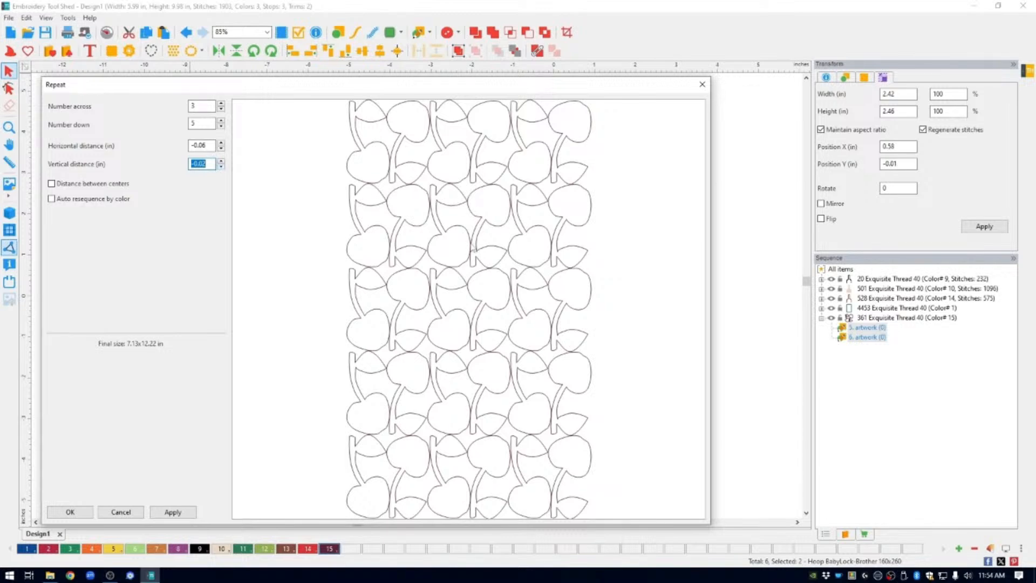
{"action": "left_click", "coordinate": [70, 511]}
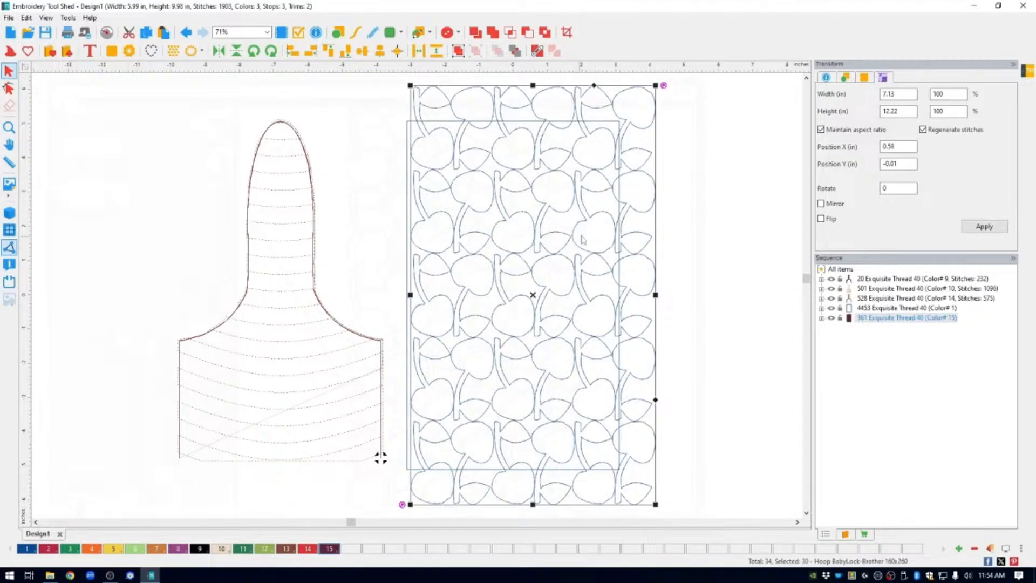
{"action": "left_click_drag", "start_coordinate": [589, 221], "coordinate": [568, 227]}
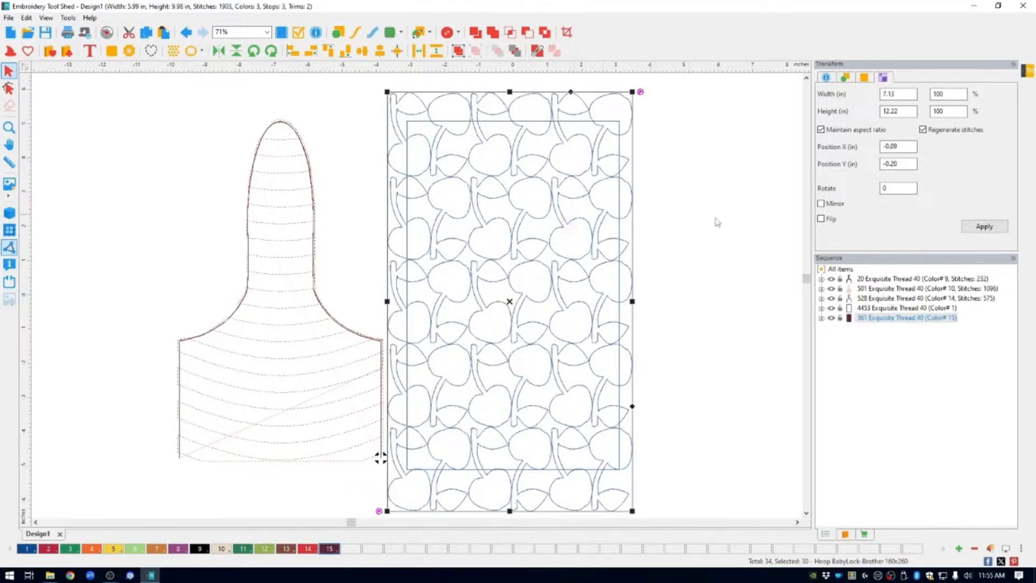
Bring the rectangle to the front of the stacking order so it comes after the cherry artwork in the sequence
{"action": "left_click", "coordinate": [876, 308]}
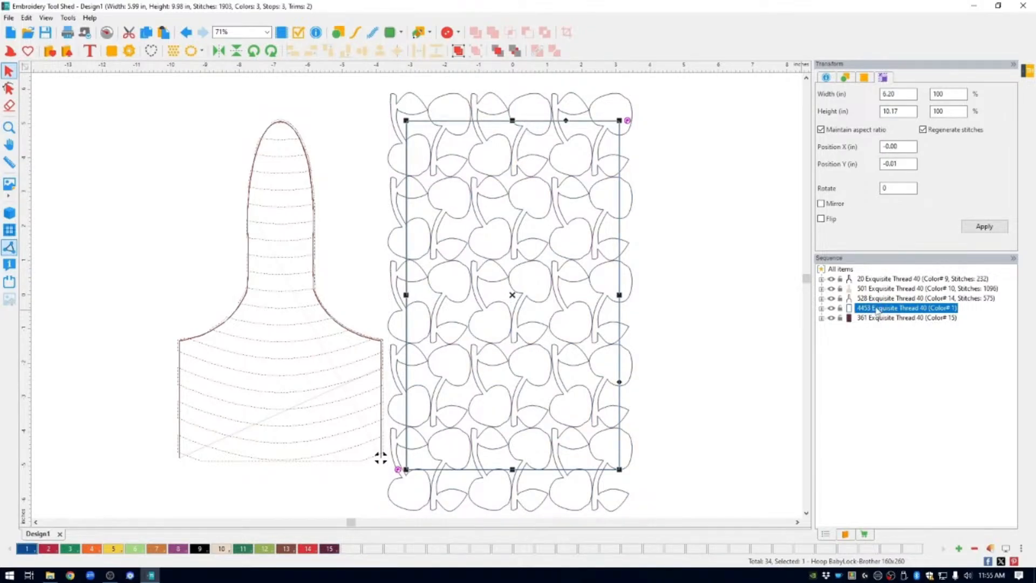
{"action": "right_click", "coordinate": [876, 309]}
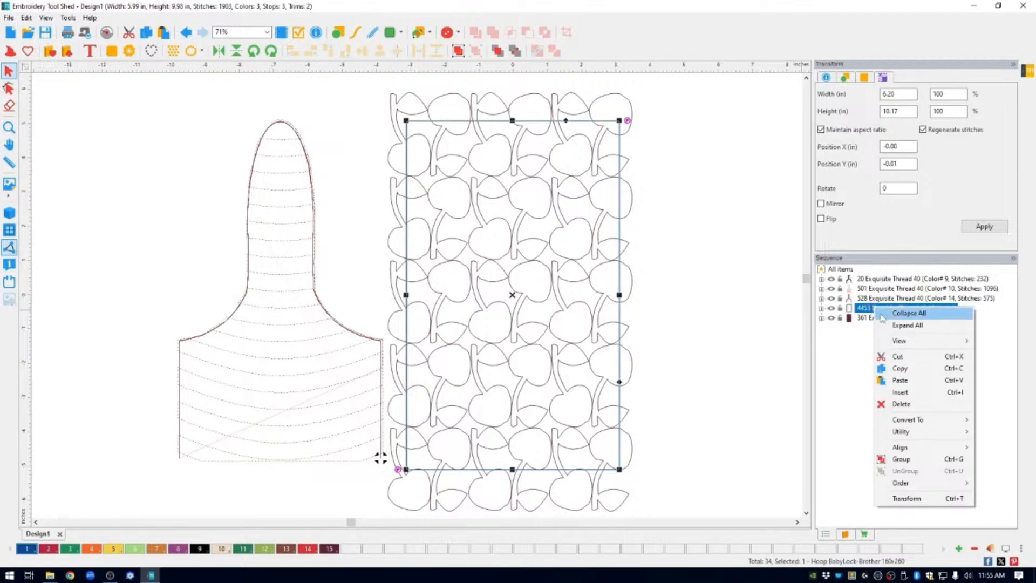
{"action": "mouse_move", "coordinate": [940, 489]}
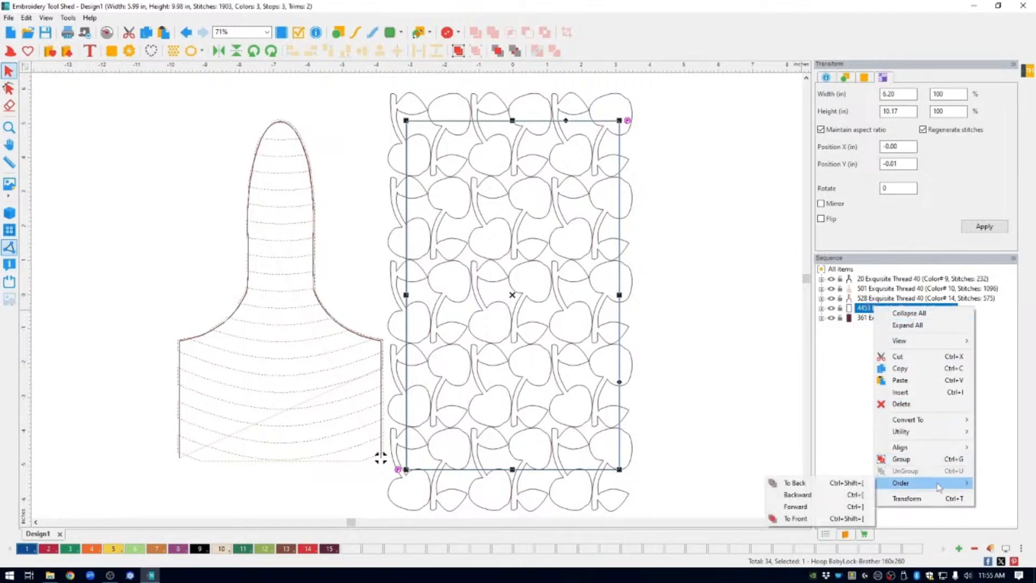
{"action": "left_click", "coordinate": [809, 518]}
{"action": "left_click", "coordinate": [690, 250]}
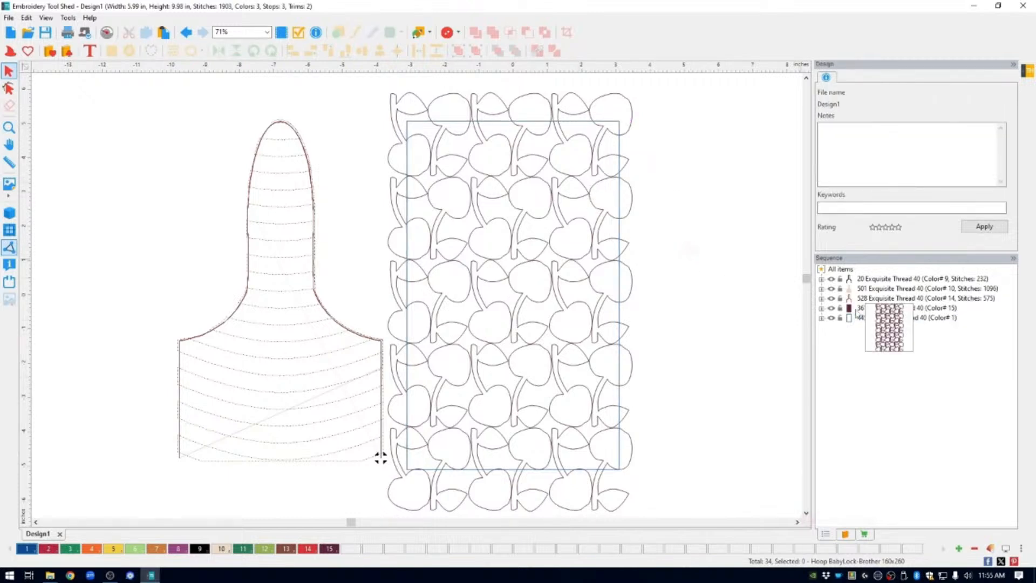
{"action": "left_click", "coordinate": [858, 311]}
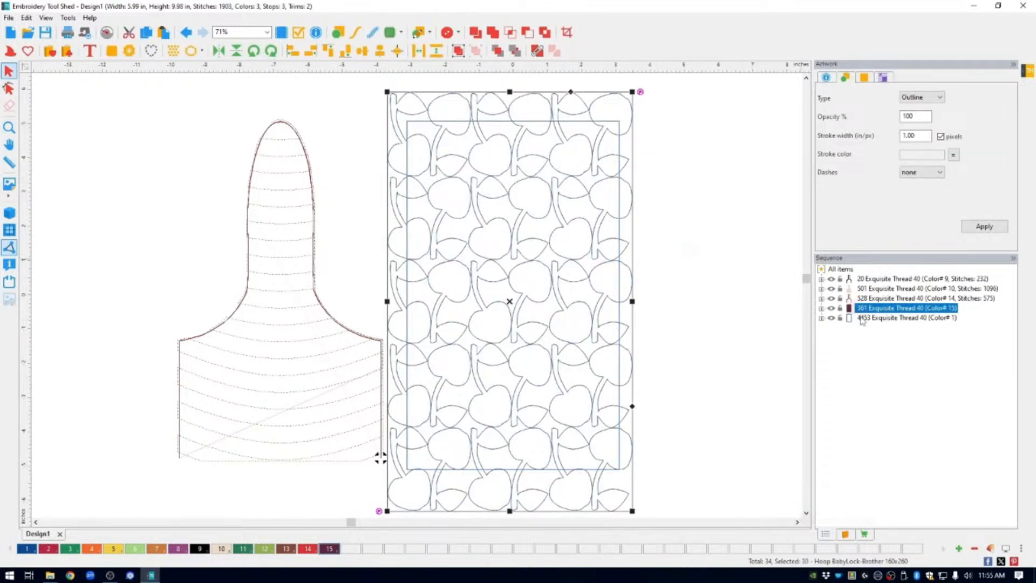
{"action": "left_click", "coordinate": [860, 318]}
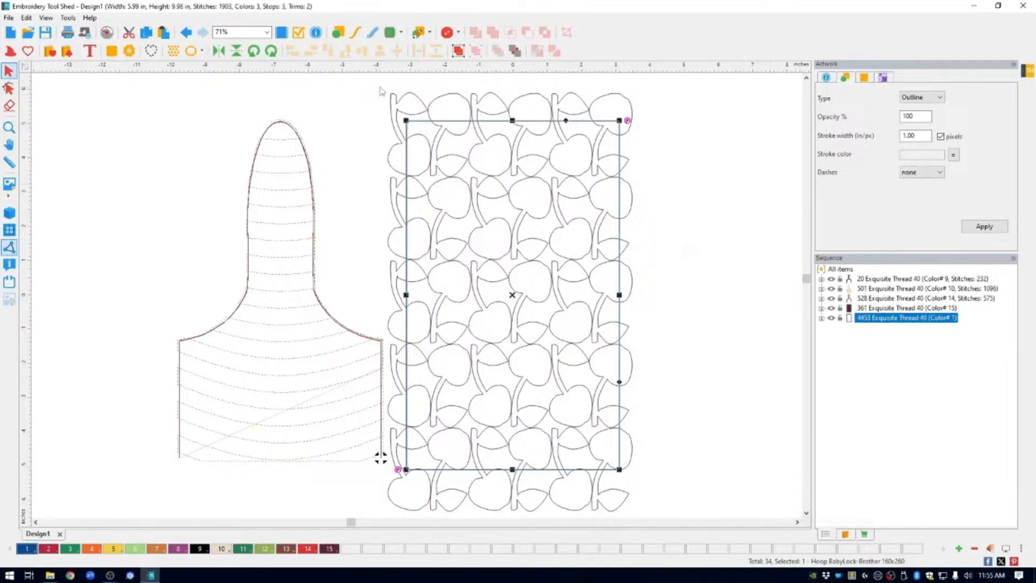
Crop the cherry pattern to the rectangle's outline and check that the cherries are still individual pieces
{"action": "left_click_drag", "start_coordinate": [380, 86], "coordinate": [659, 521]}
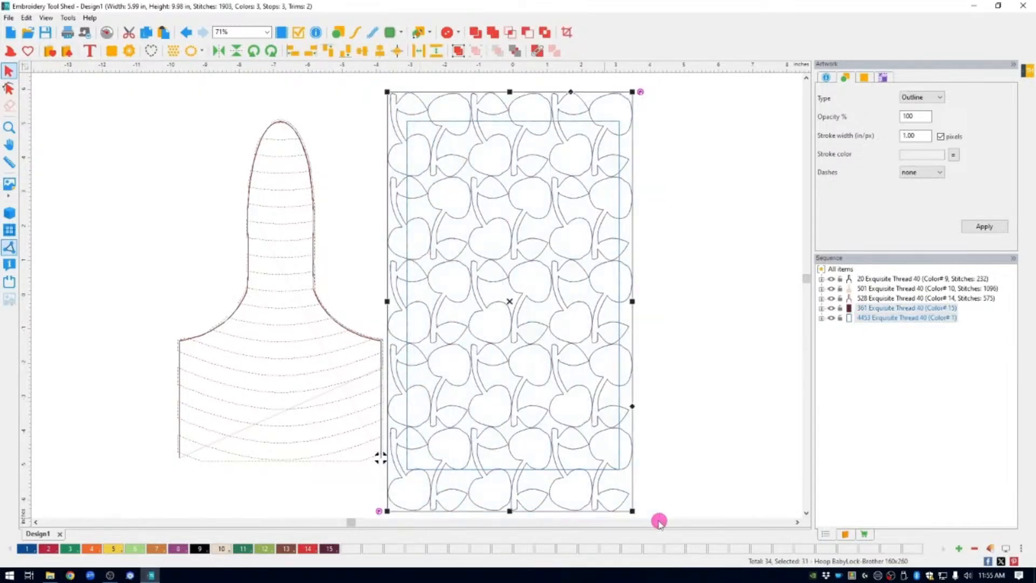
{"action": "left_click", "coordinate": [566, 32]}
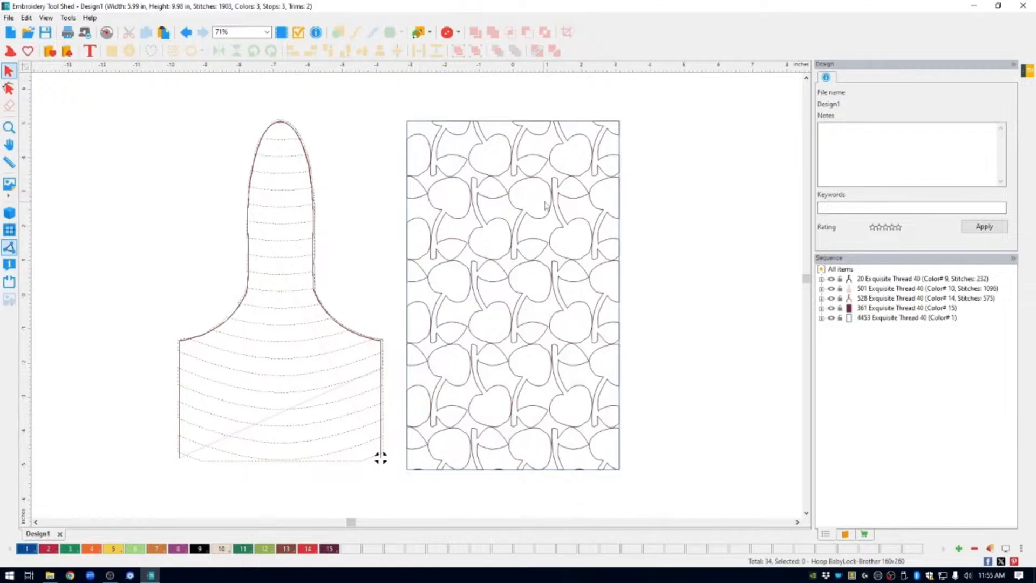
{"action": "left_click", "coordinate": [567, 226]}
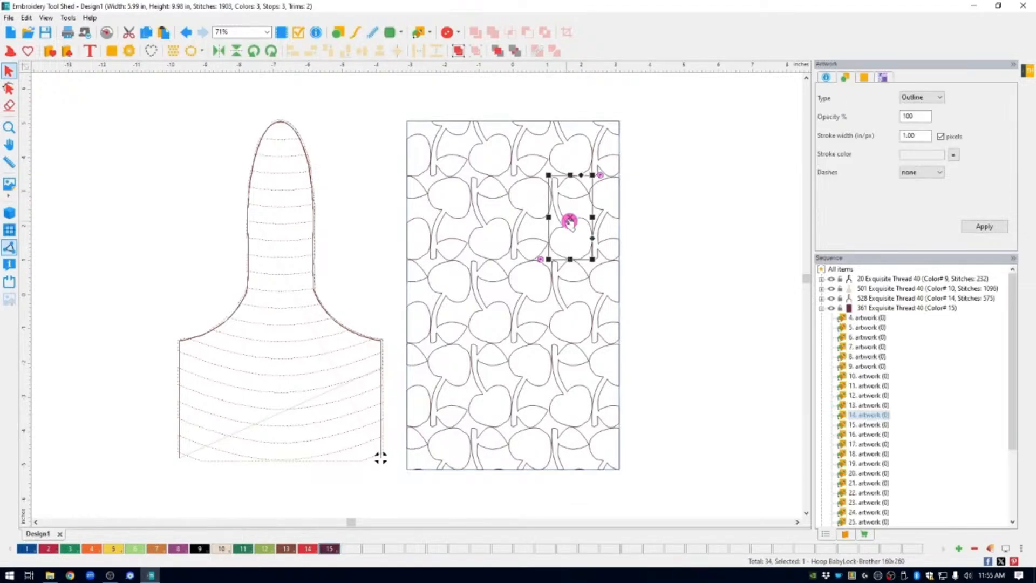
{"action": "left_click", "coordinate": [519, 211]}
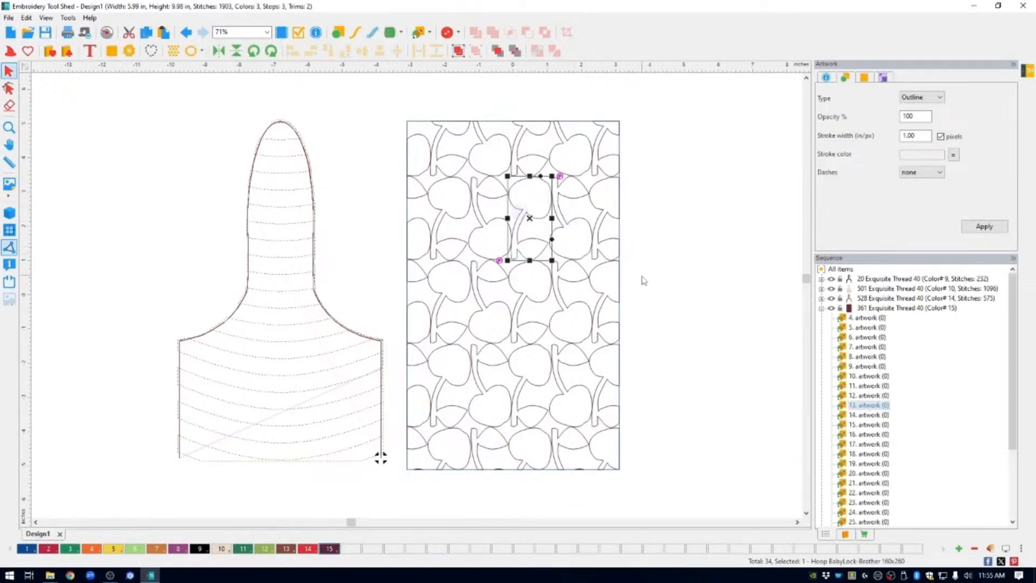
Combine all the cropped cherry outlines into a single artwork object and check it in the sequence
{"action": "left_click", "coordinate": [875, 307]}
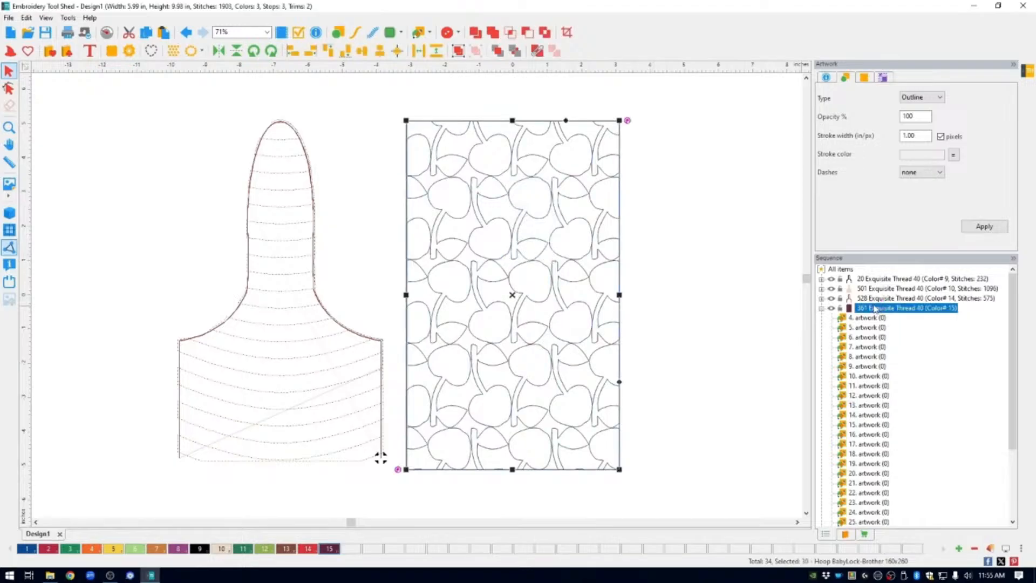
{"action": "left_click", "coordinate": [537, 51]}
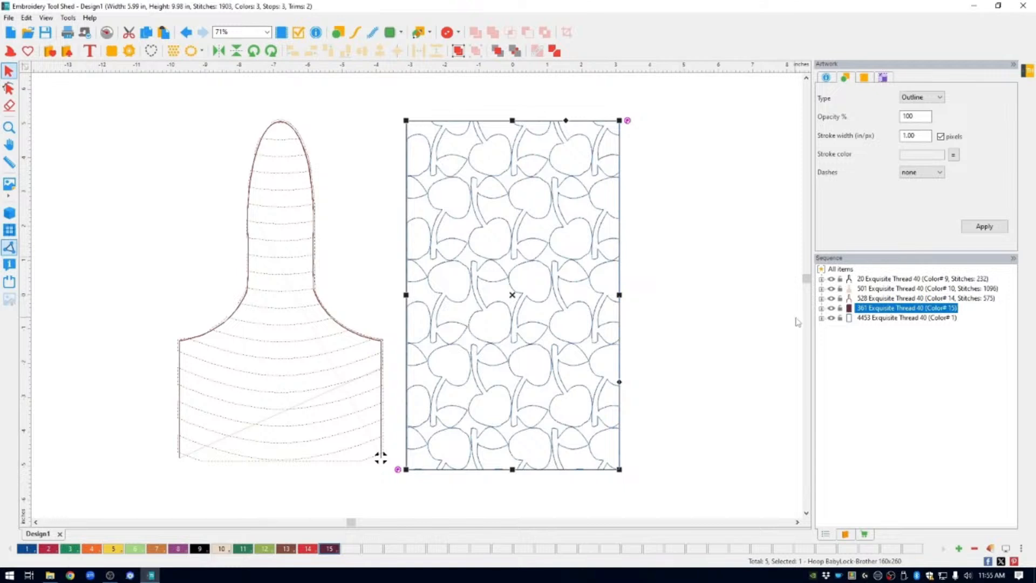
{"action": "left_click", "coordinate": [821, 308]}
{"action": "left_click", "coordinate": [898, 319]}
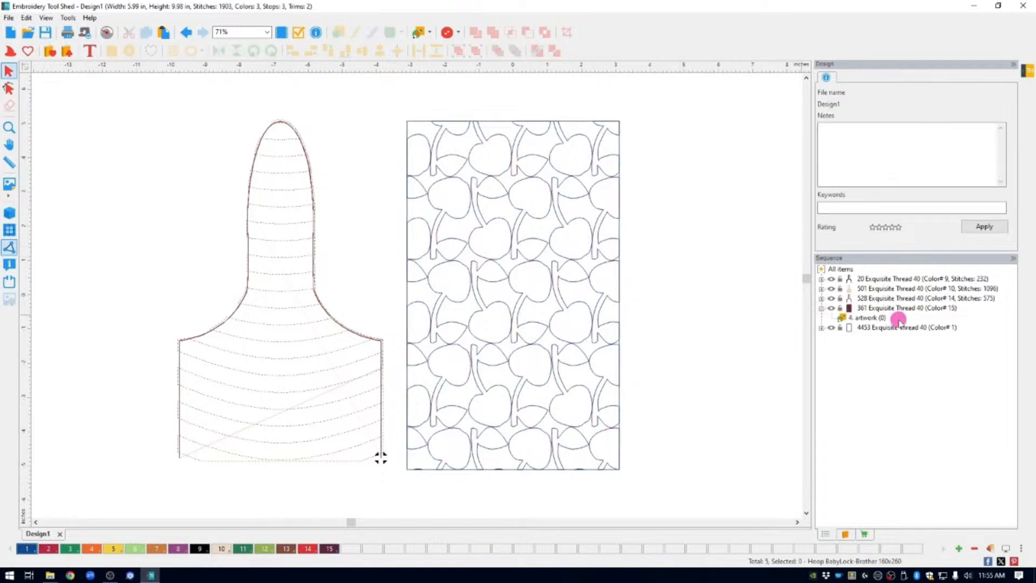
Convert the combined cherry pattern artwork to a Run stitch
{"action": "right_click", "coordinate": [570, 222]}
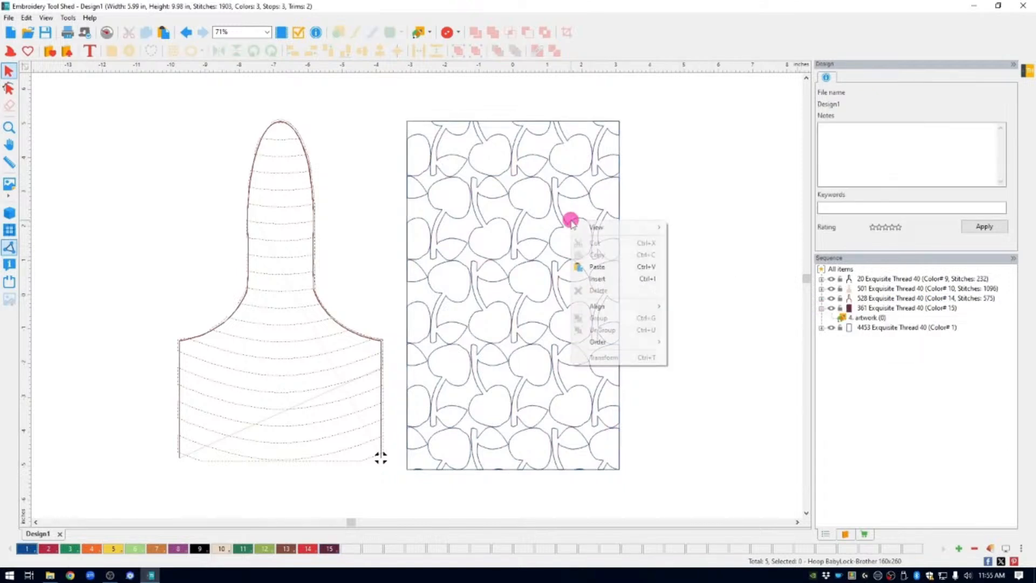
{"action": "left_click", "coordinate": [549, 188]}
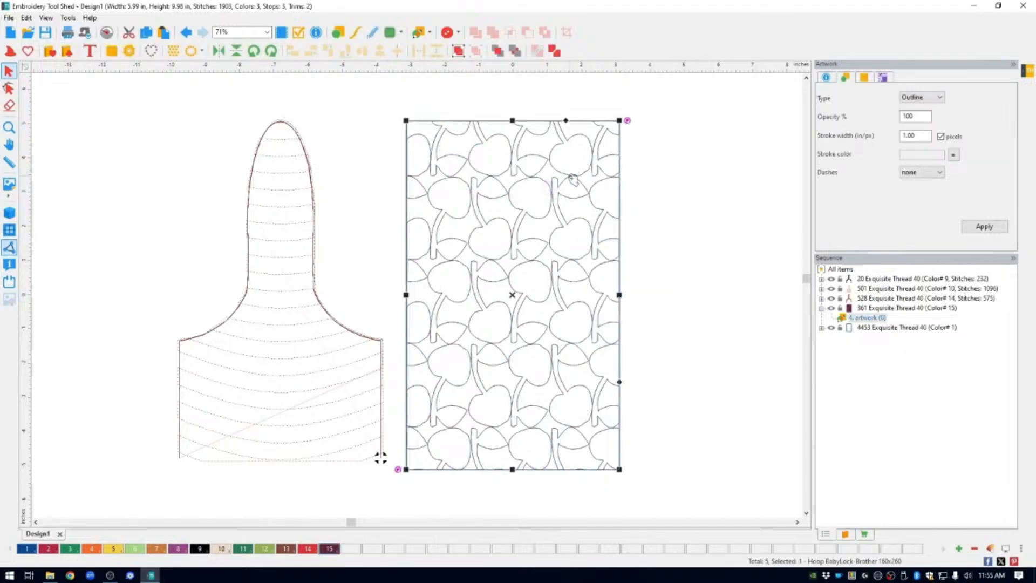
{"action": "right_click", "coordinate": [573, 180]}
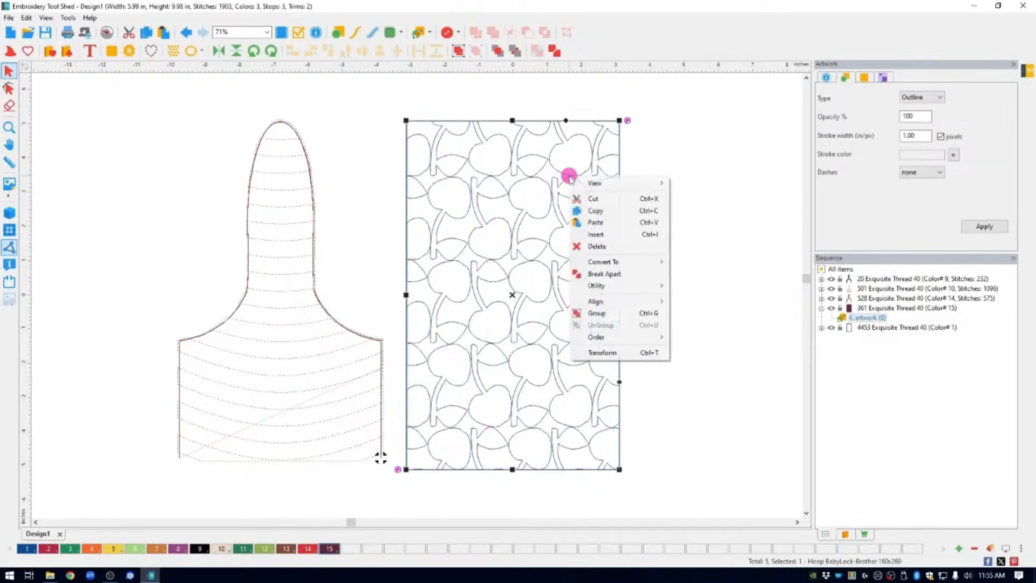
{"action": "mouse_move", "coordinate": [634, 263]}
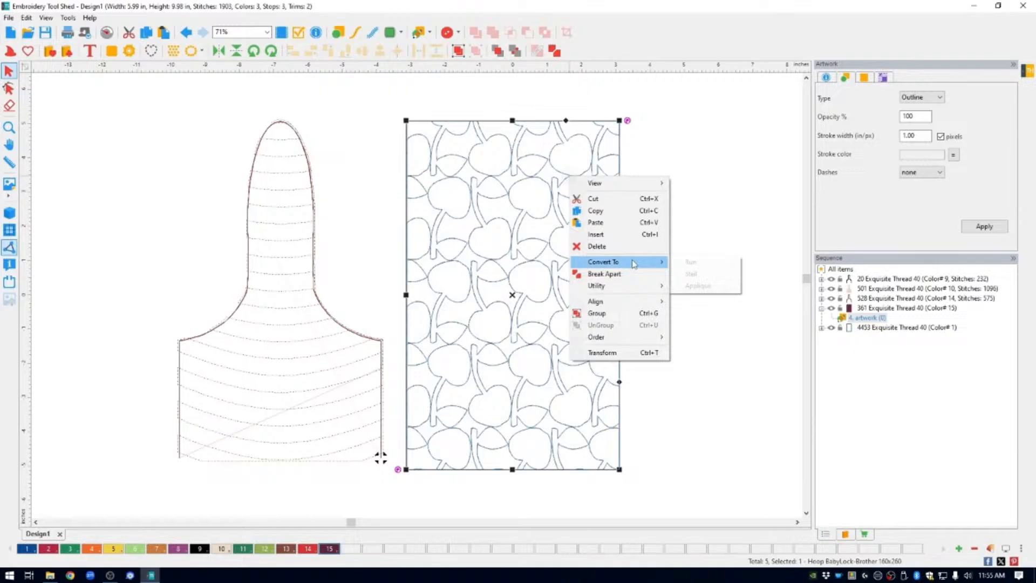
{"action": "left_click", "coordinate": [704, 261]}
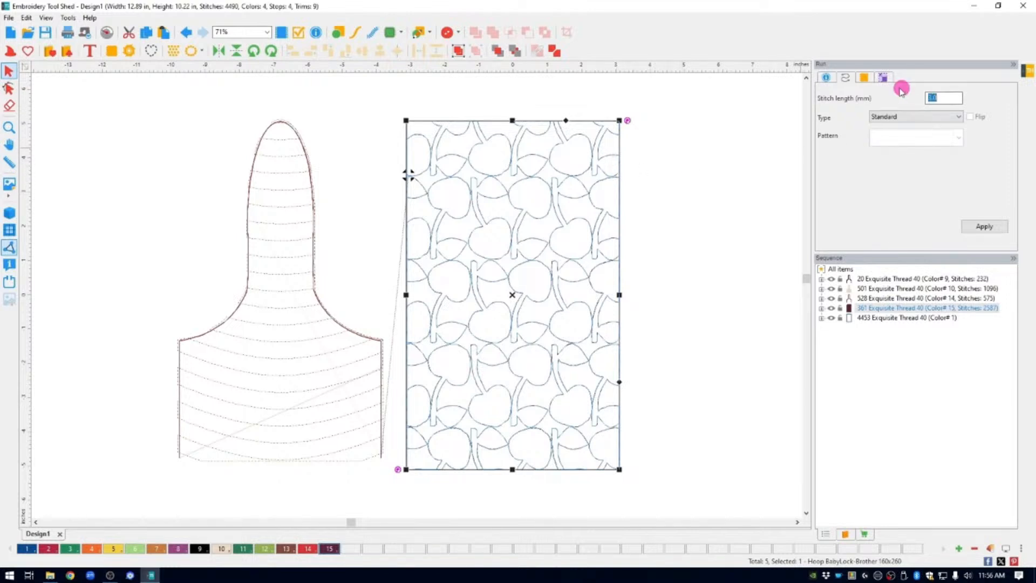
Set the cherry pattern's run stitch length to 2.5 mm and apply it
{"action": "double_click", "coordinate": [934, 99]}
{"action": "double_click", "coordinate": [918, 99]}
{"action": "type", "text": "2.5"}
{"action": "left_click", "coordinate": [985, 226]}
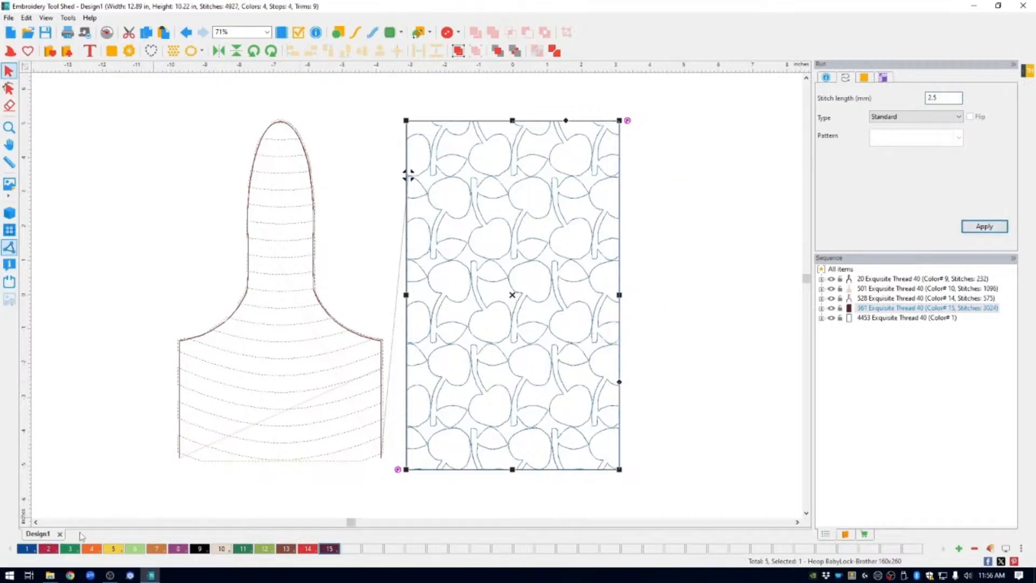
Recolor the cherry pattern's run stitches with Cranberry, thread color 2
{"action": "left_click", "coordinate": [49, 550]}
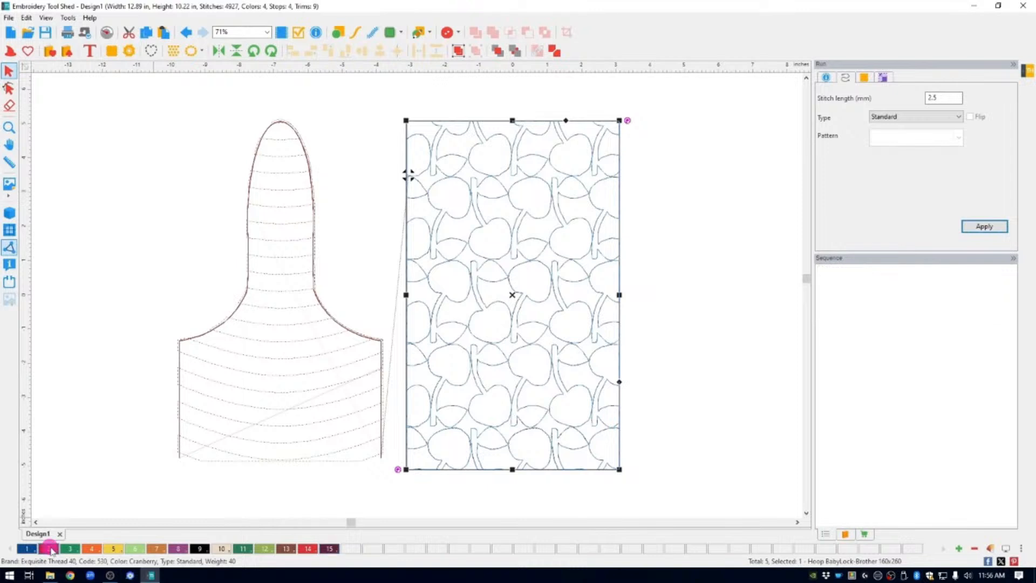
{"action": "left_click", "coordinate": [691, 236]}
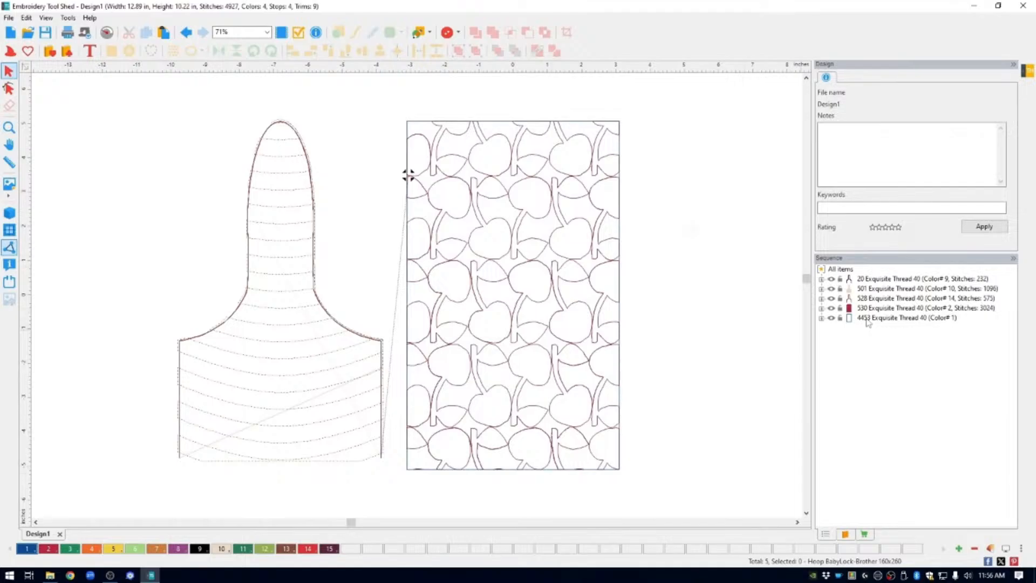
{"action": "left_click", "coordinate": [891, 339]}
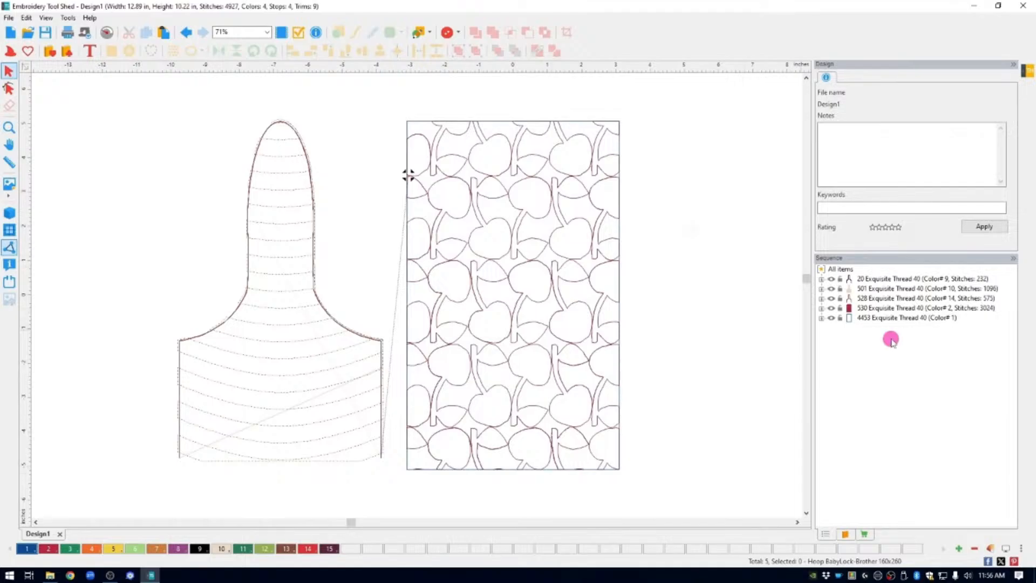
Convert the rectangle artwork around the cherries to a Run stitch and set its stitch length to 2.5 mm
{"action": "left_click", "coordinate": [867, 319]}
{"action": "left_click", "coordinate": [821, 317]}
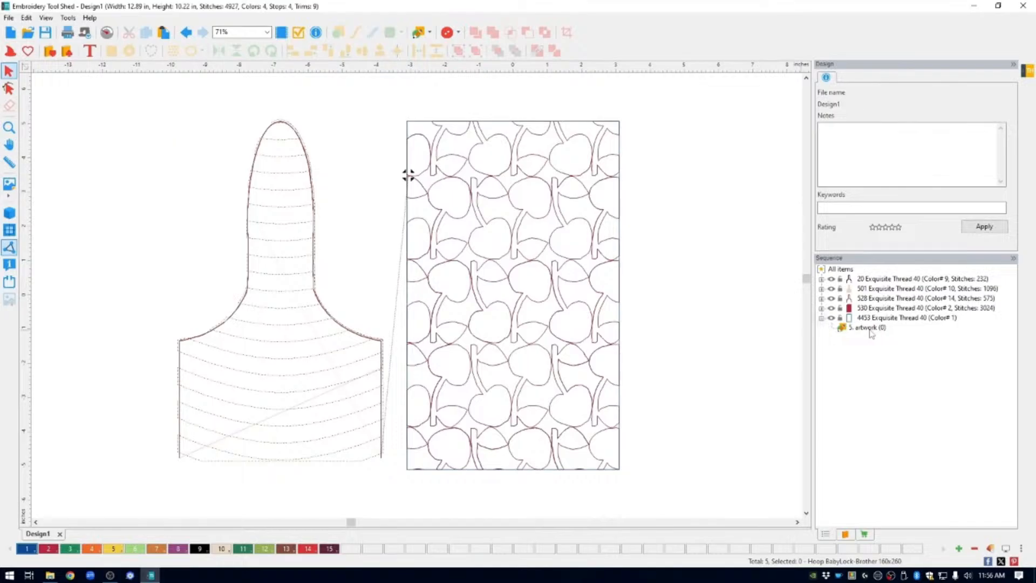
{"action": "left_click", "coordinate": [871, 320]}
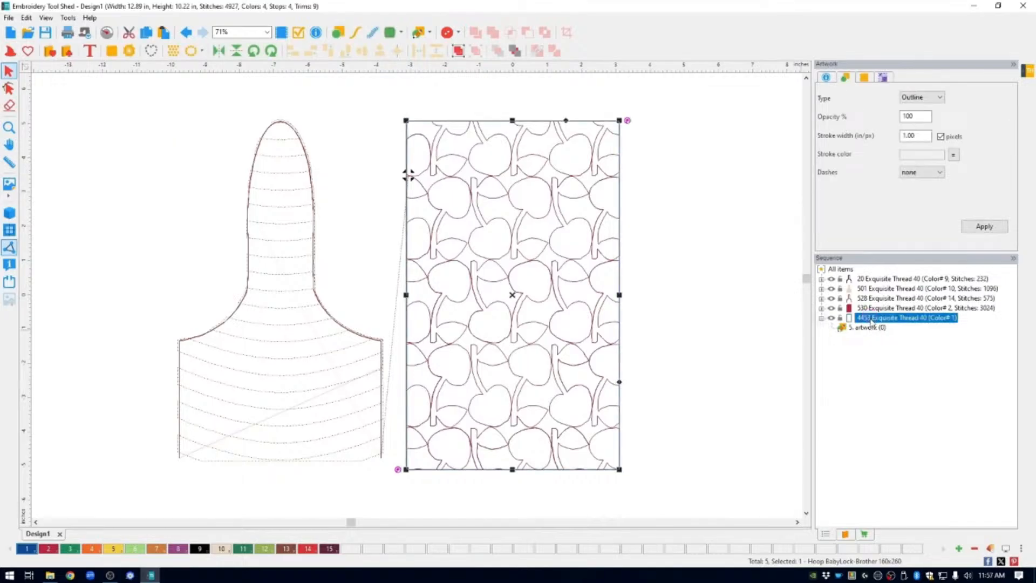
{"action": "right_click", "coordinate": [859, 317]}
{"action": "mouse_move", "coordinate": [927, 430]}
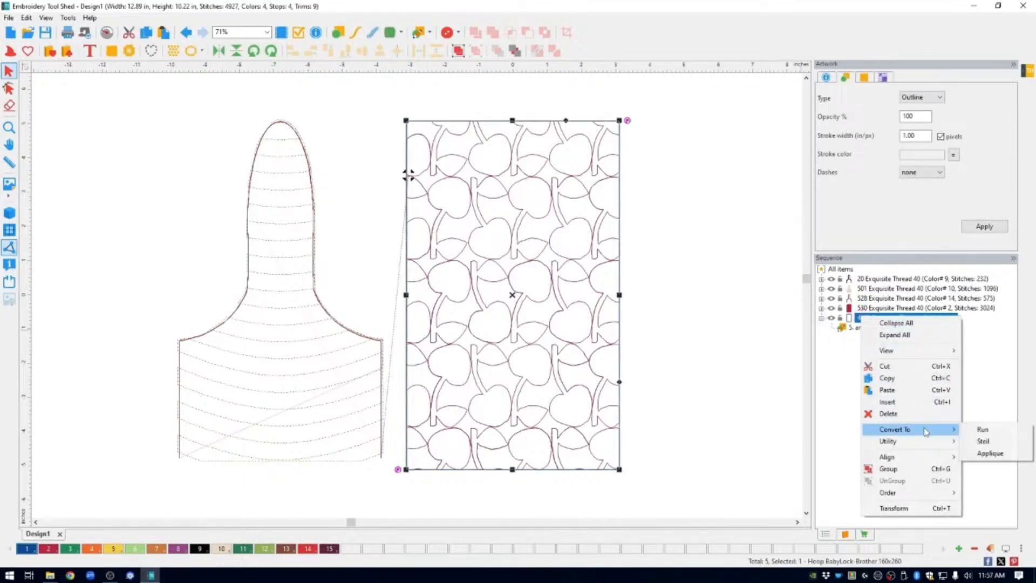
{"action": "left_click", "coordinate": [983, 429]}
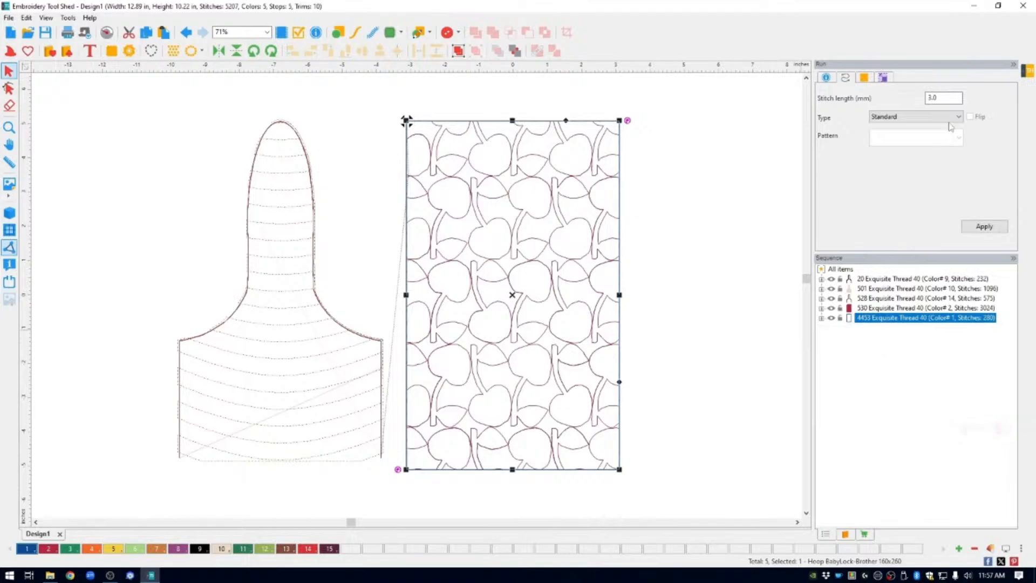
{"action": "left_click_drag", "start_coordinate": [949, 98], "coordinate": [905, 98]}
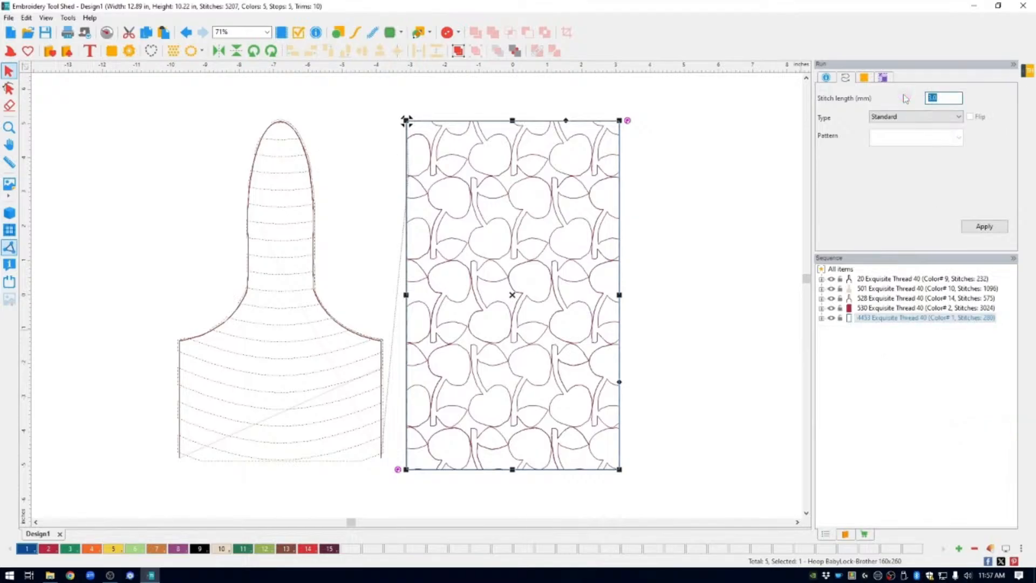
{"action": "type", "text": "2.5"}
{"action": "left_click", "coordinate": [986, 227]}
Order the rectangle run backward so it stitches before the cherry pattern, and recolor it with Cranberry, thread color 2
{"action": "right_click", "coordinate": [869, 317]}
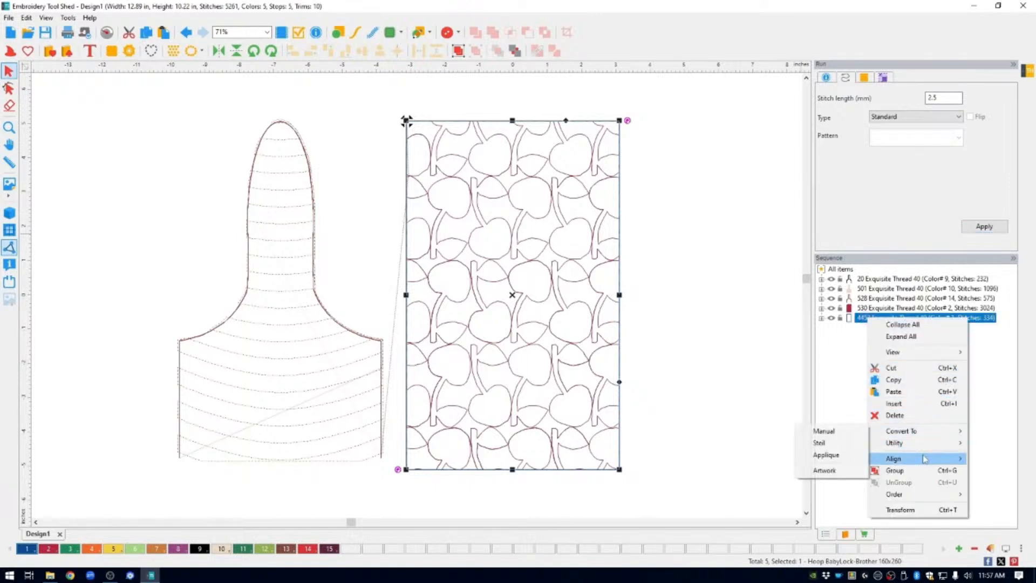
{"action": "mouse_move", "coordinate": [917, 495]}
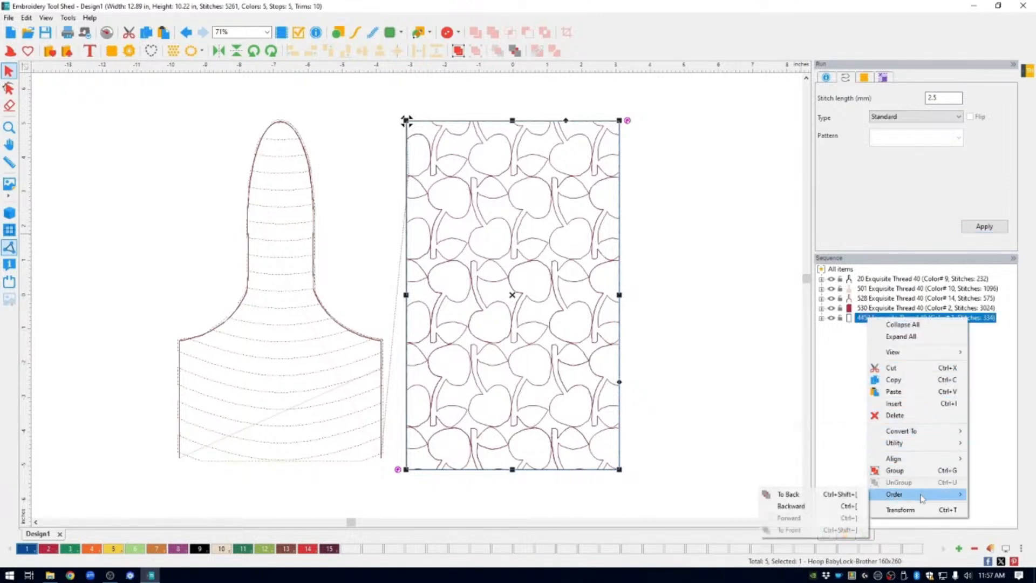
{"action": "left_click", "coordinate": [815, 506]}
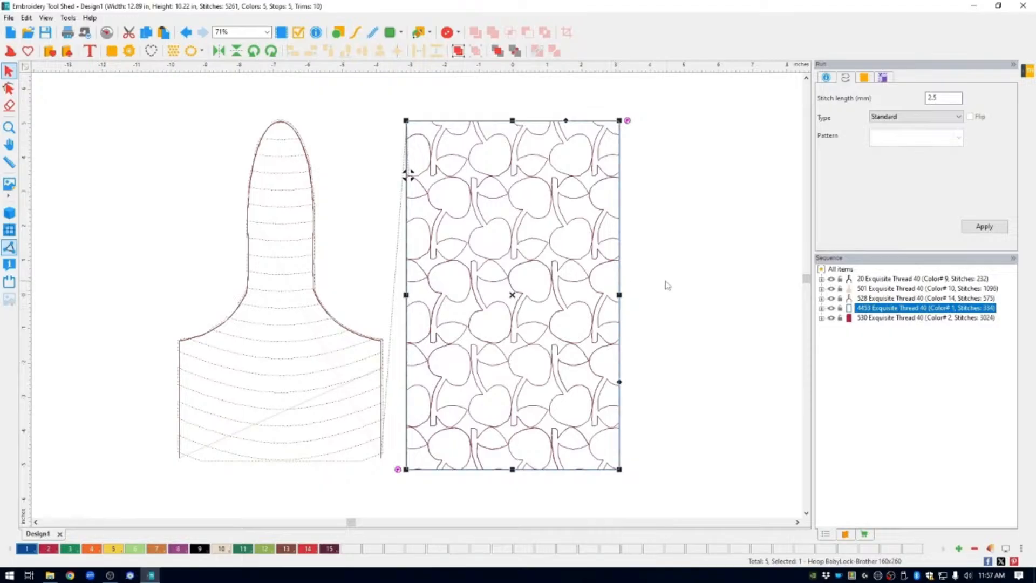
{"action": "left_click", "coordinate": [46, 548]}
{"action": "left_click", "coordinate": [641, 228]}
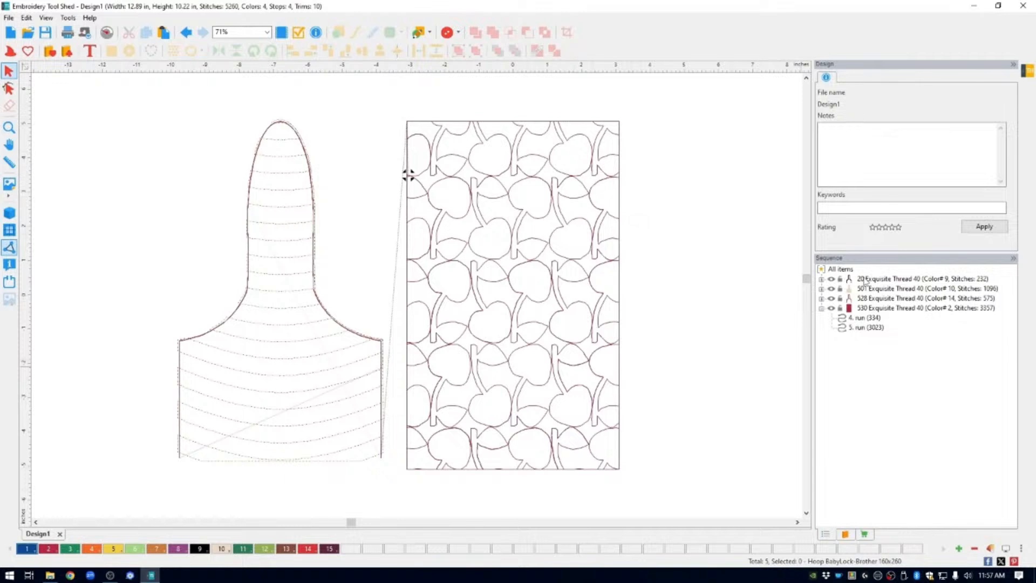
Reorder both cranberry runs ahead of the template's Bean stitch outline in the sequence, and delete the template's Wave fill
{"action": "left_click", "coordinate": [862, 288]}
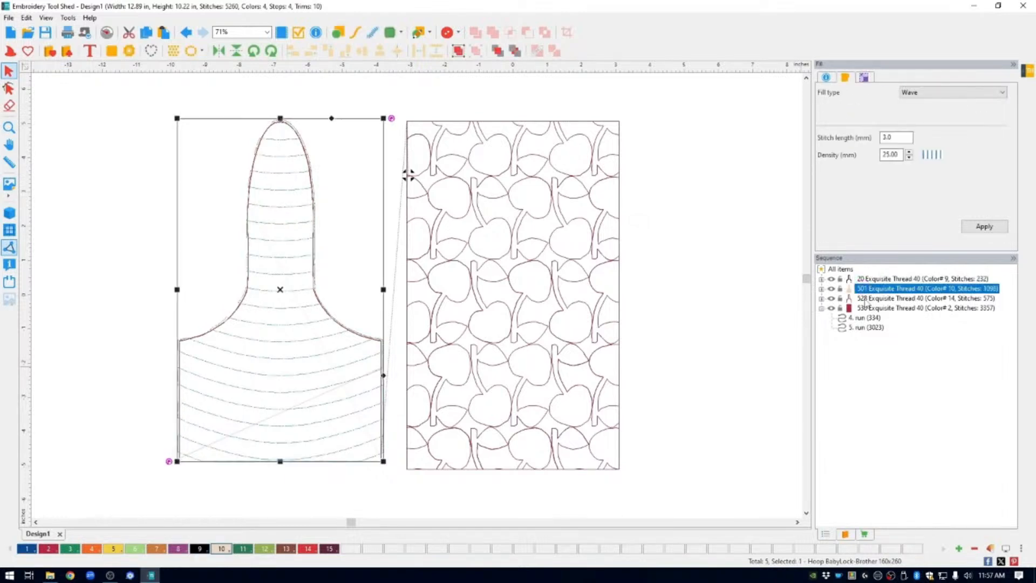
{"action": "left_click", "coordinate": [863, 299]}
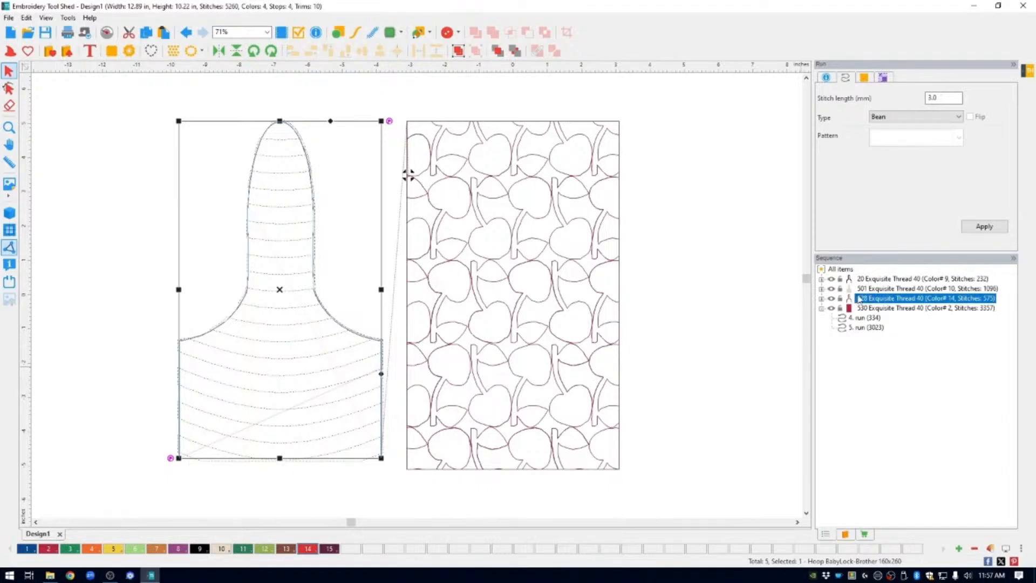
{"action": "left_click", "coordinate": [854, 309]}
{"action": "left_click_drag", "start_coordinate": [854, 309], "coordinate": [867, 285]}
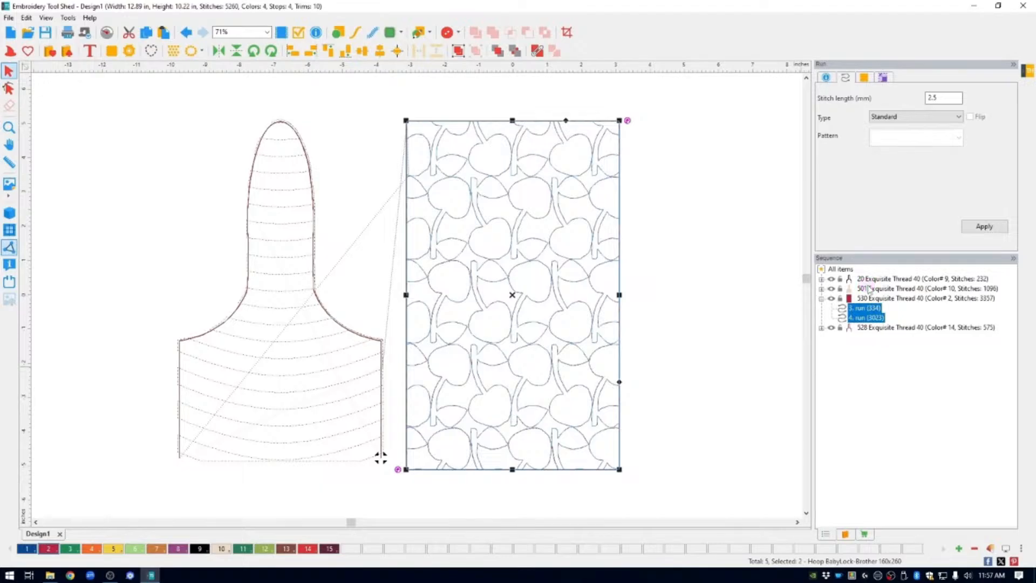
{"action": "left_click", "coordinate": [276, 243]}
{"action": "key", "text": "Delete"}
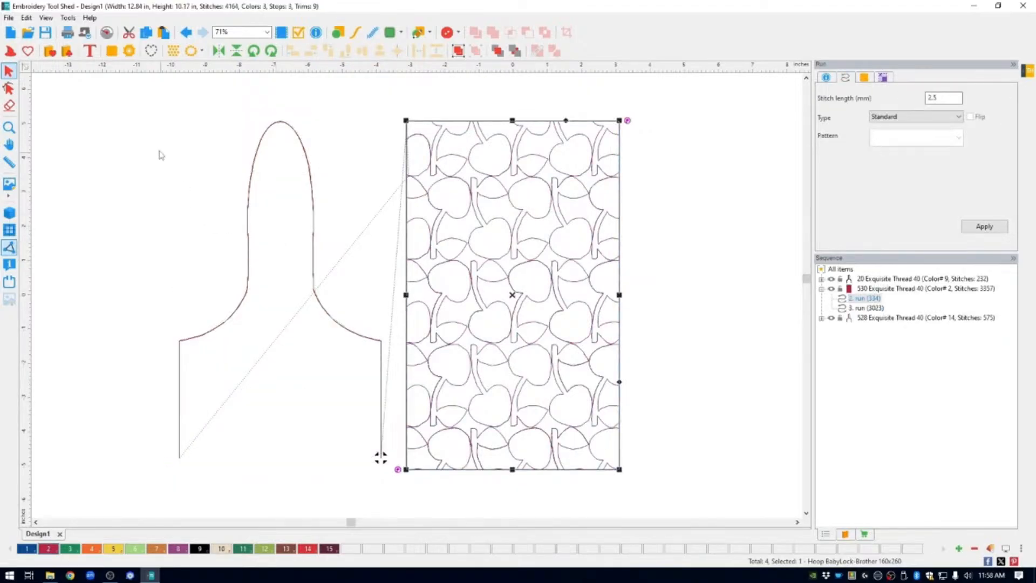
Move the template outlines onto the cherry pattern and center-align the outlines, rectangle and cherries together
{"action": "left_click_drag", "start_coordinate": [132, 101], "coordinate": [398, 486]}
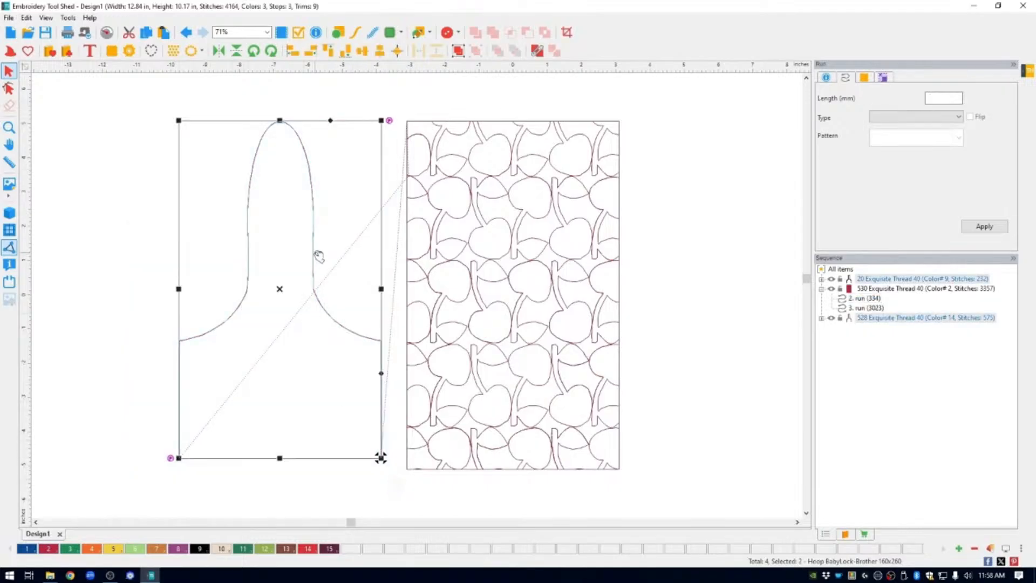
{"action": "left_click_drag", "start_coordinate": [316, 258], "coordinate": [543, 257]}
{"action": "left_click_drag", "start_coordinate": [321, 98], "coordinate": [670, 516]}
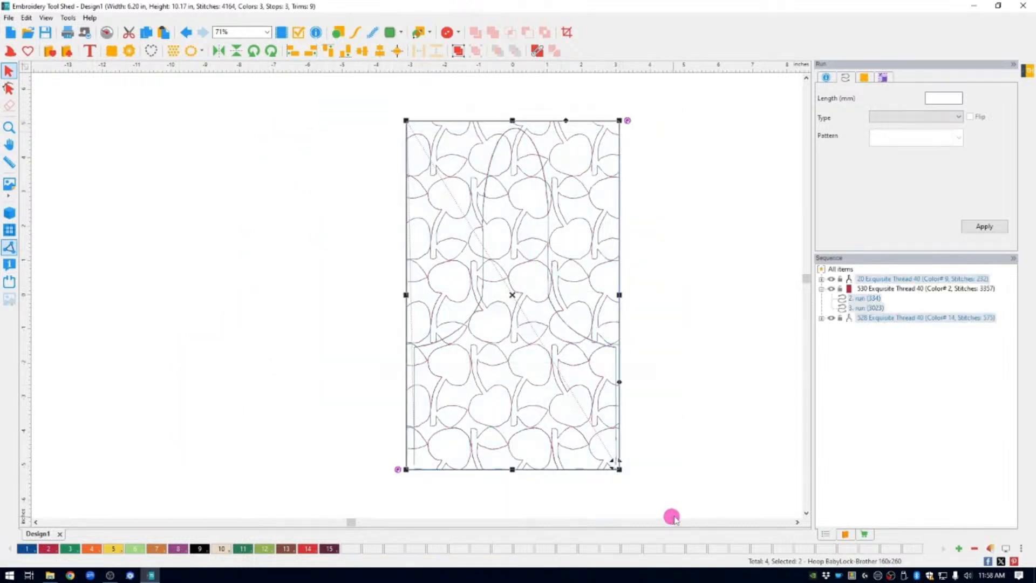
{"action": "left_click", "coordinate": [398, 51]}
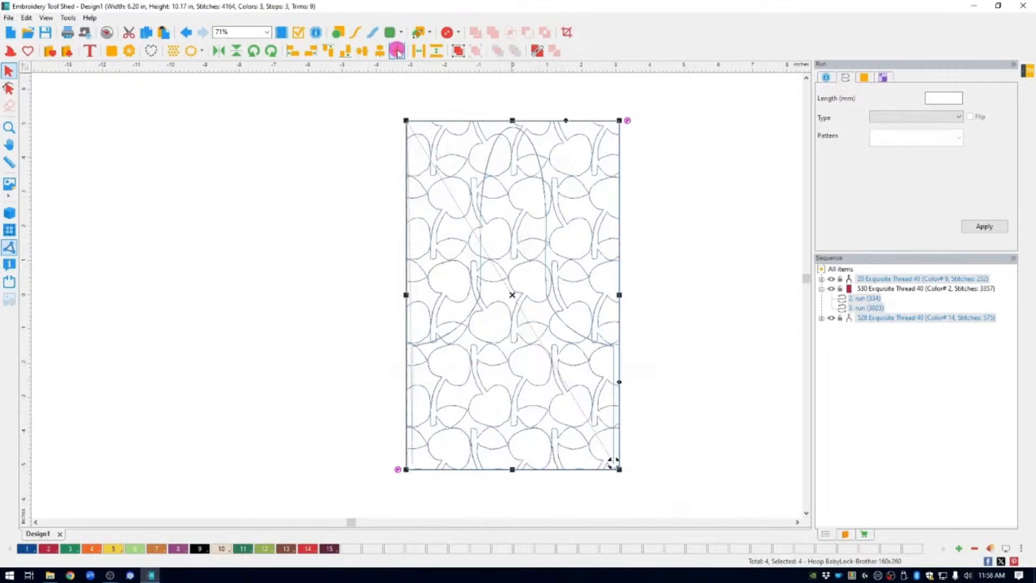
{"action": "left_click", "coordinate": [711, 186]}
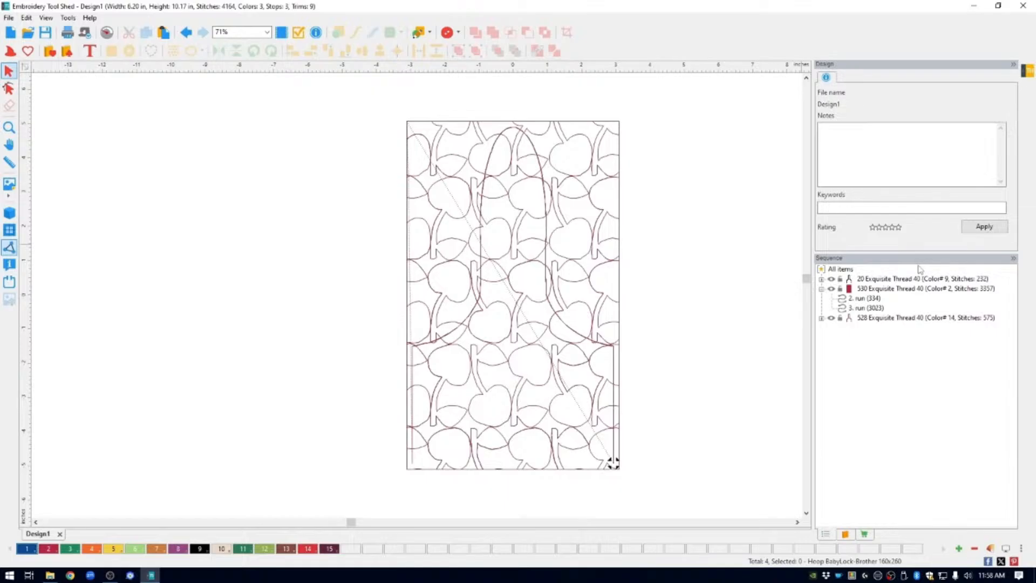
Delete the template's Standard run outline in thread color 9 and check the two remaining cranberry runs
{"action": "left_click", "coordinate": [882, 279]}
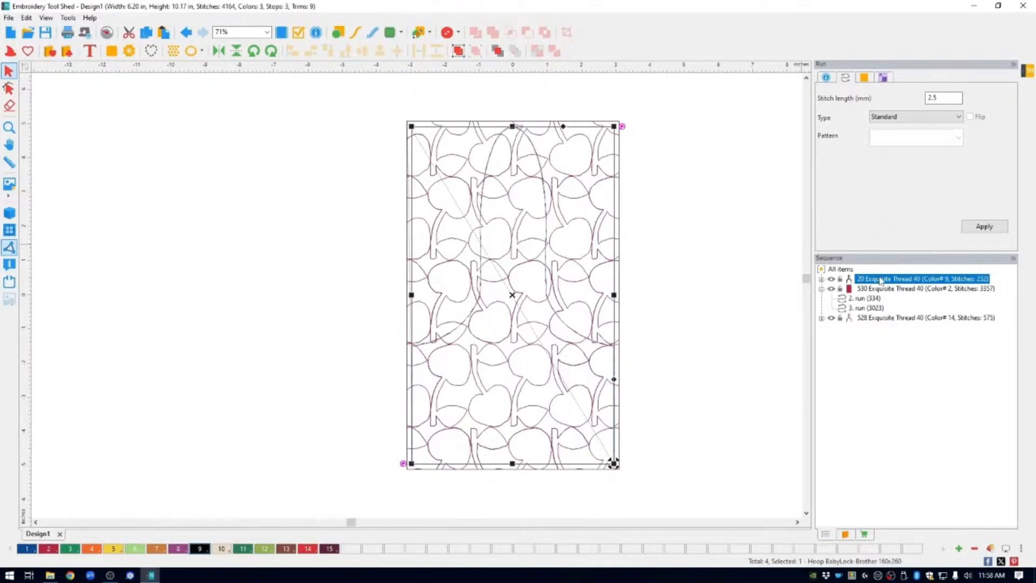
{"action": "key", "text": "Delete"}
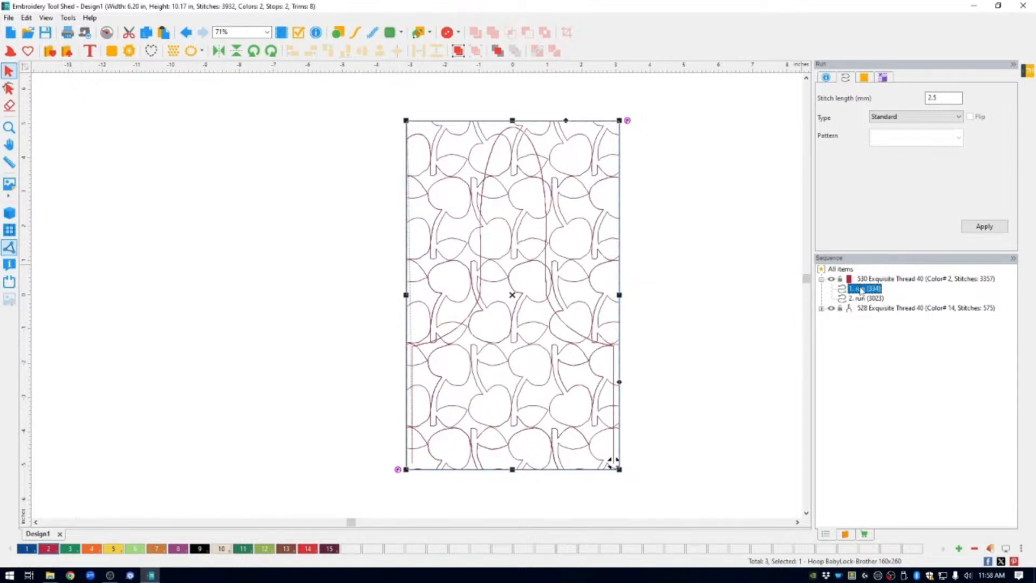
{"action": "left_click", "coordinate": [860, 298]}
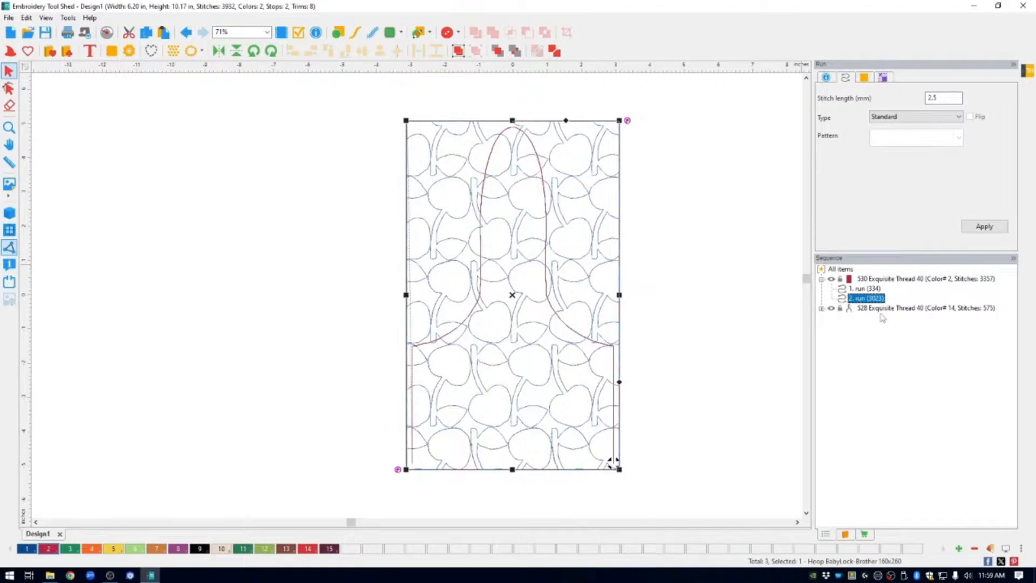
Recolor the template's Bean stitch outline with Black, thread color 9
{"action": "left_click", "coordinate": [879, 310]}
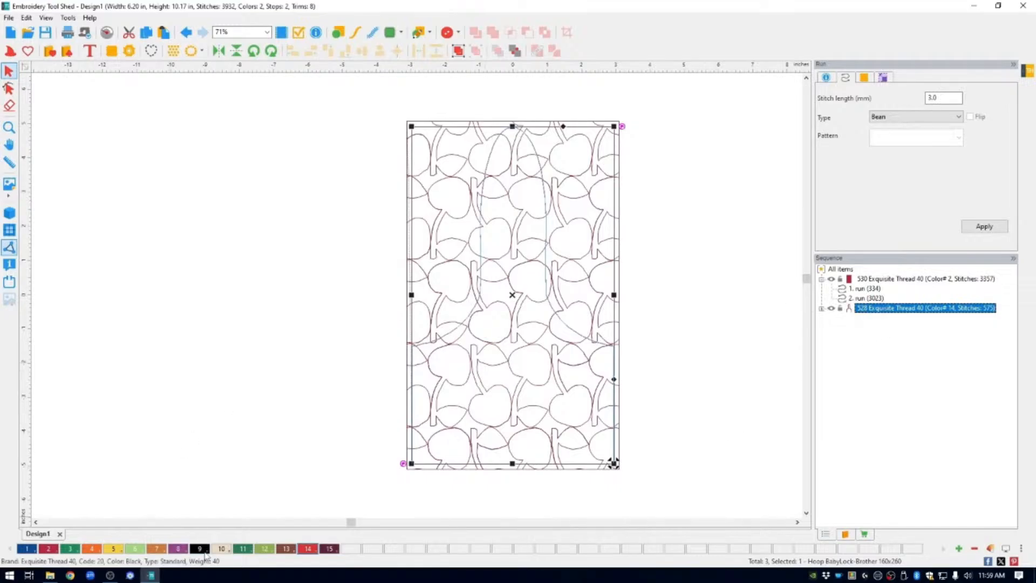
{"action": "left_click", "coordinate": [206, 549]}
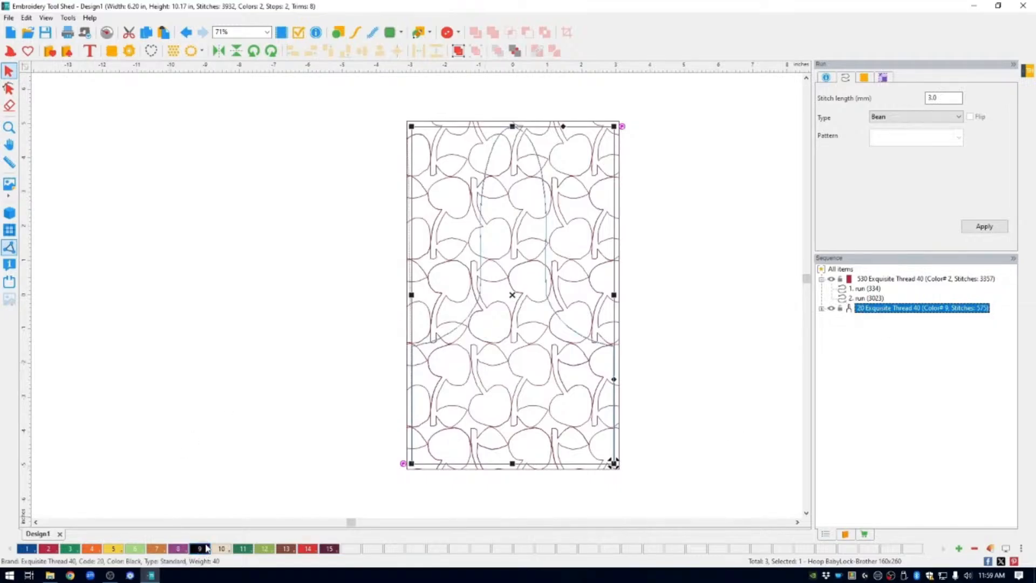
{"action": "left_click", "coordinate": [667, 255]}
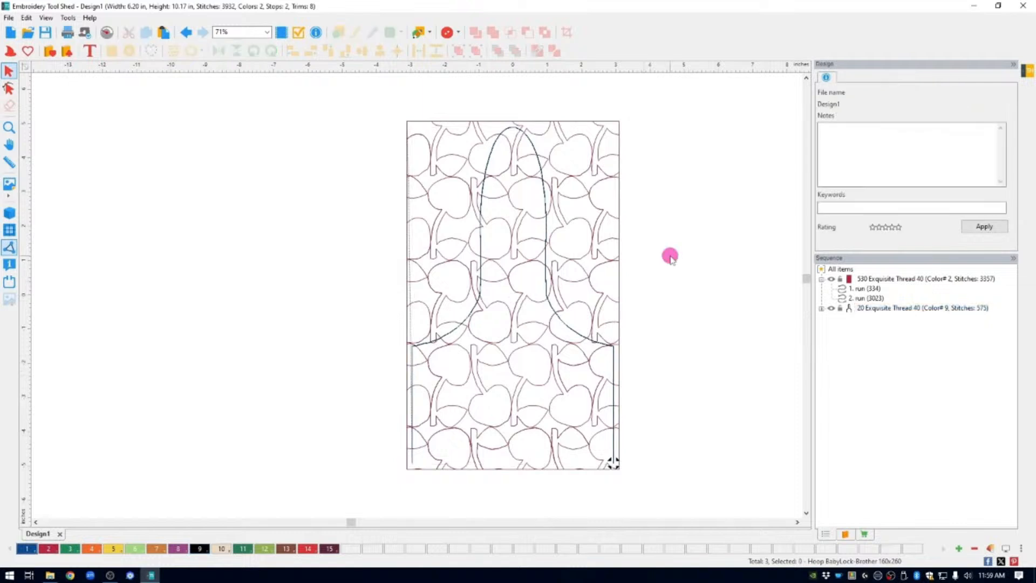
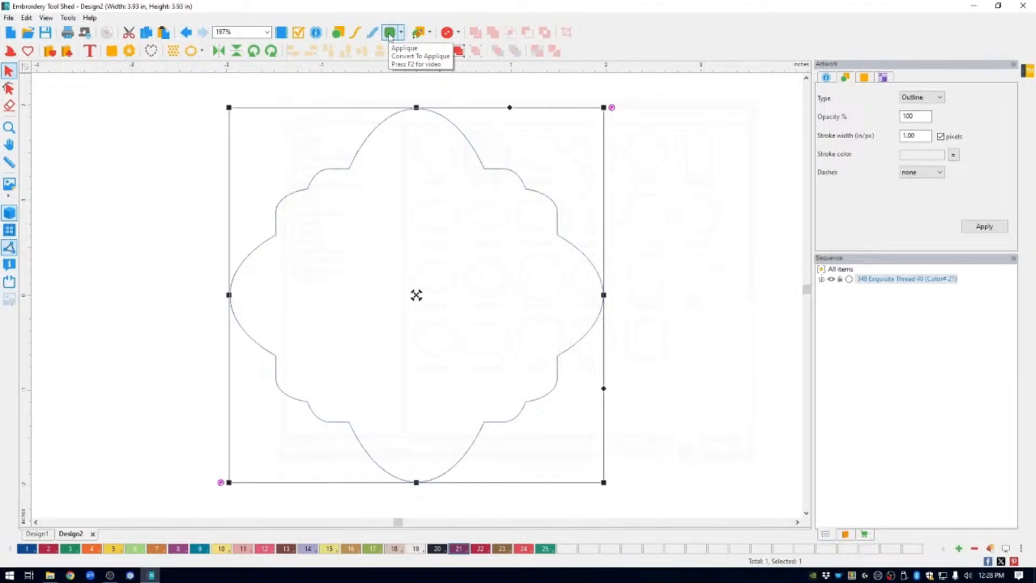
Convert the scalloped artwork outline in Design2 to an Applique
{"action": "right_click", "coordinate": [451, 122]}
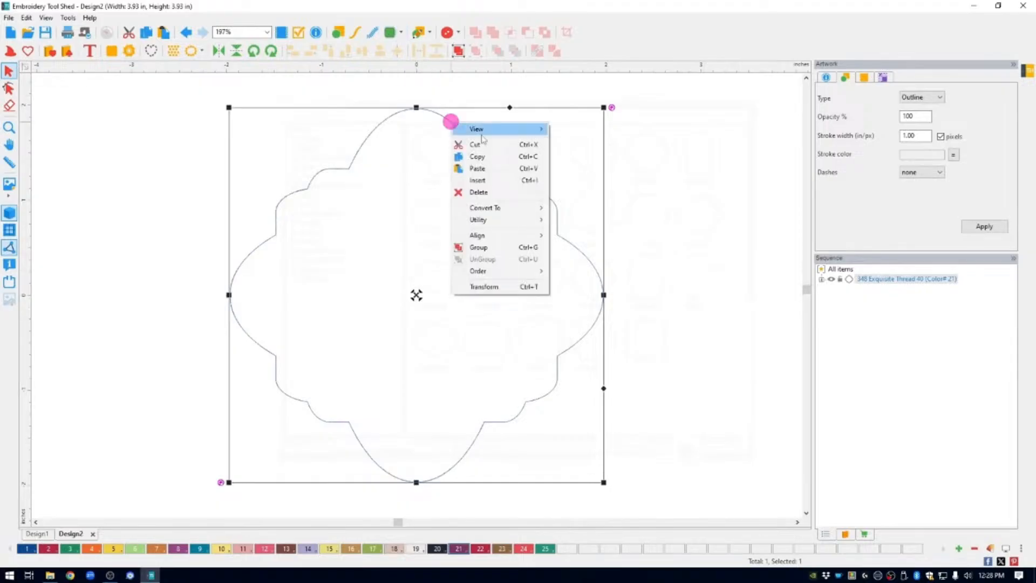
{"action": "mouse_move", "coordinate": [520, 209]}
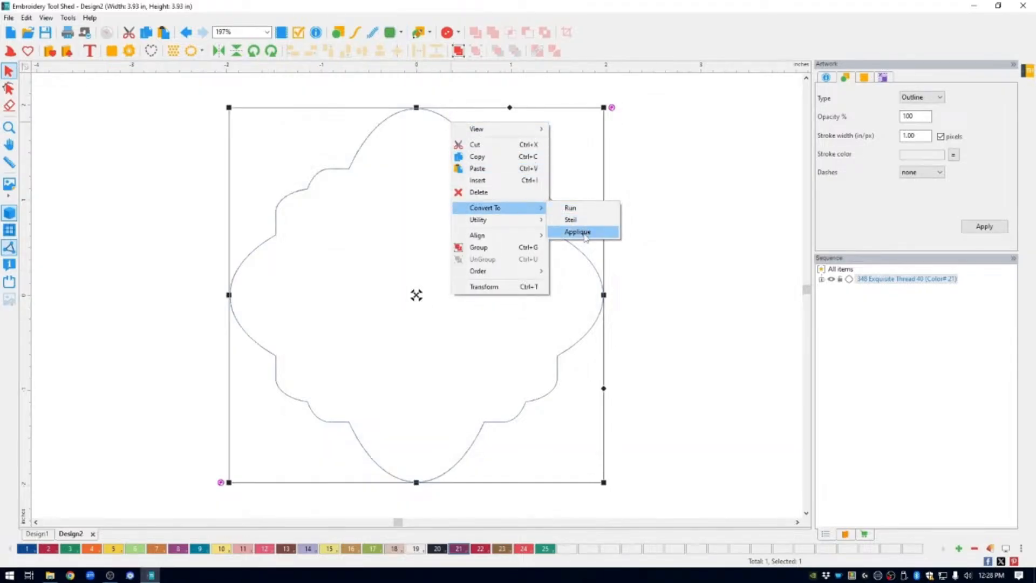
{"action": "left_click", "coordinate": [585, 237]}
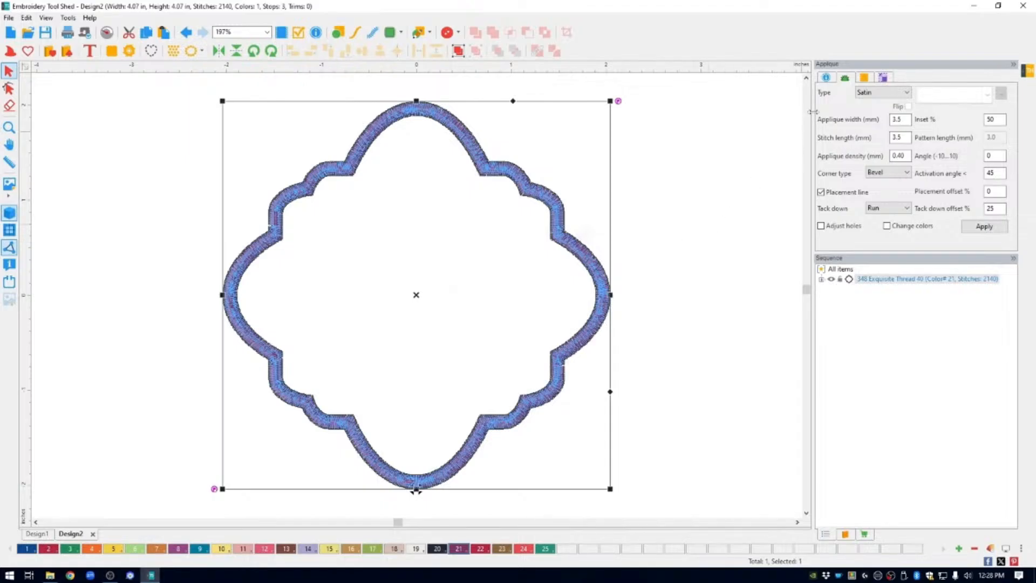
Set the applique width to 4 mm, enable Change colors, and apply the settings
{"action": "left_click", "coordinate": [829, 102]}
{"action": "left_click", "coordinate": [890, 119]}
{"action": "type", "text": "4"}
{"action": "left_click", "coordinate": [887, 228]}
{"action": "left_click", "coordinate": [984, 226]}
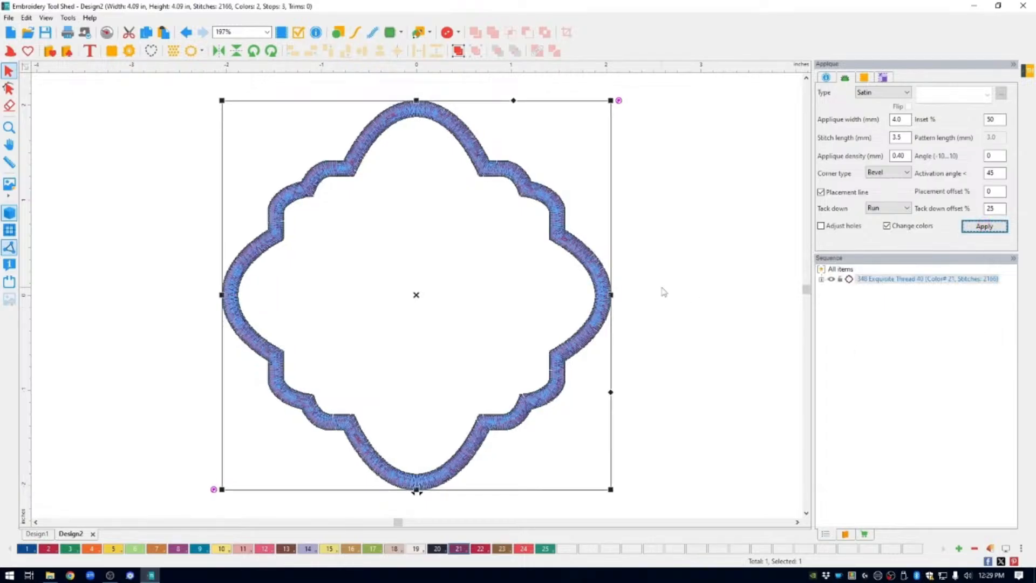
Recolor the applique with the green thread color 17 and expand its entry in the sequence
{"action": "left_click", "coordinate": [373, 549]}
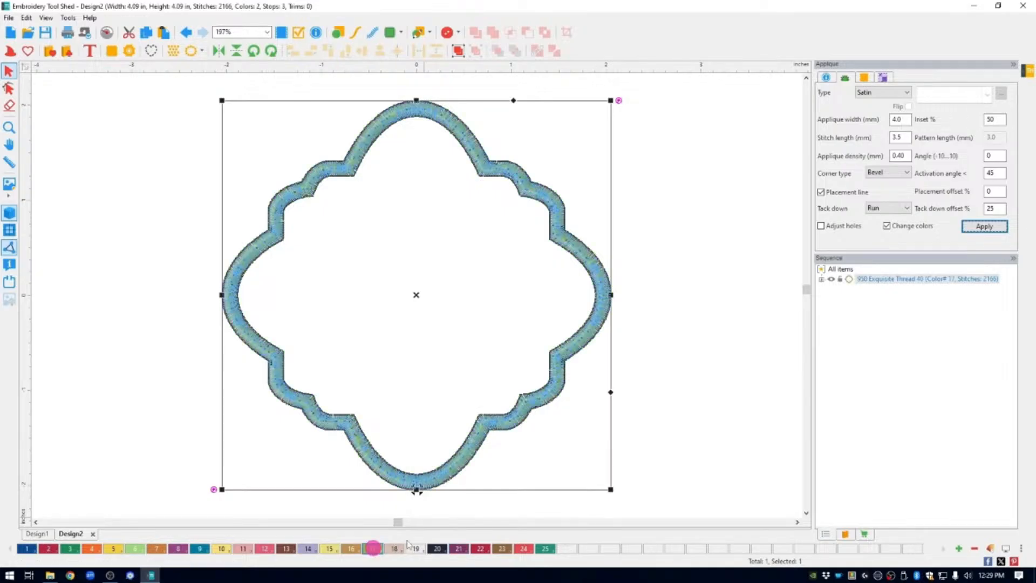
{"action": "left_click", "coordinate": [713, 235]}
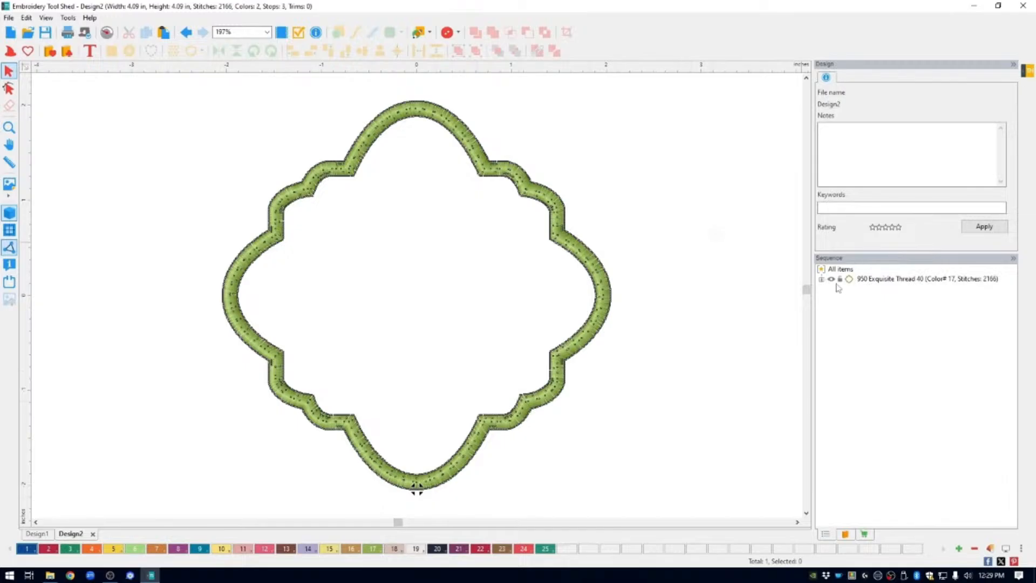
{"action": "left_click", "coordinate": [932, 306]}
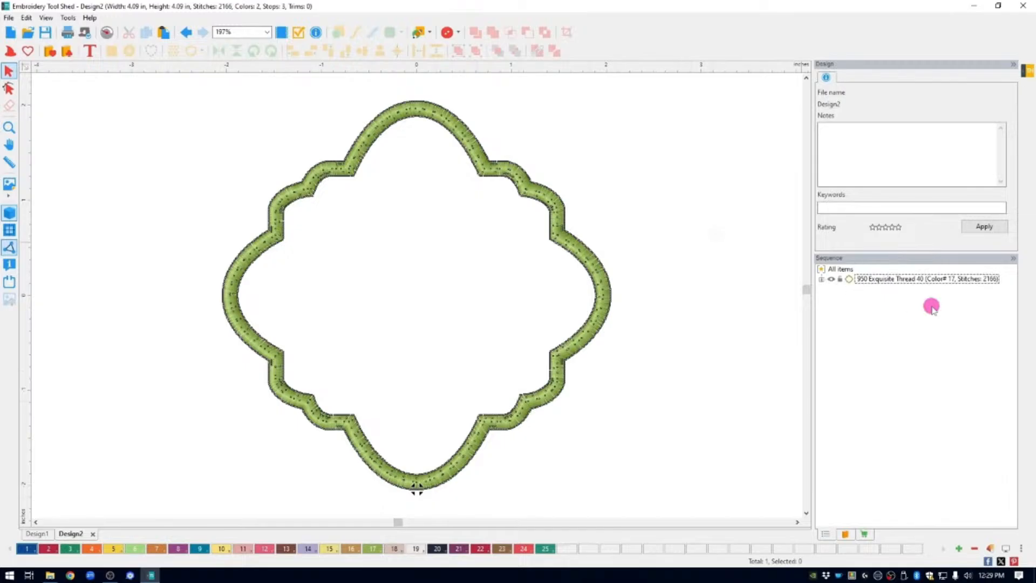
{"action": "left_click", "coordinate": [821, 279]}
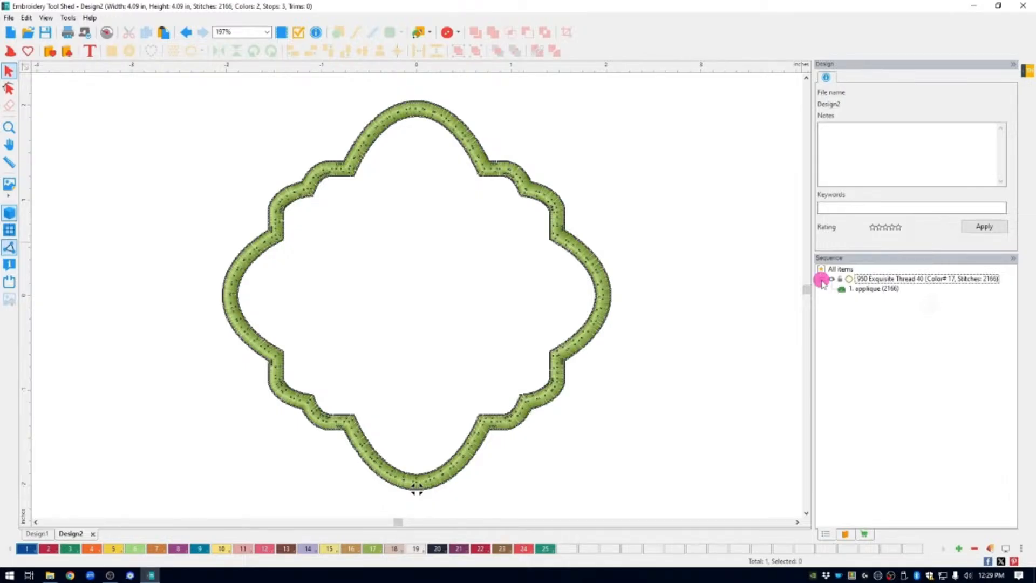
Break up the applique's path into separate placement, tack-down and satin objects
{"action": "left_click", "coordinate": [869, 290]}
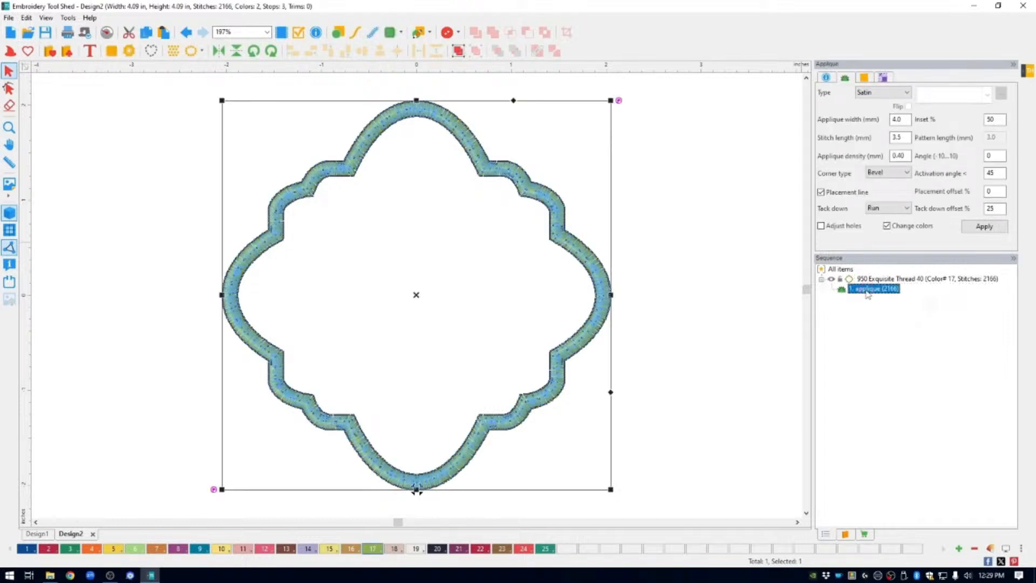
{"action": "right_click", "coordinate": [867, 294]}
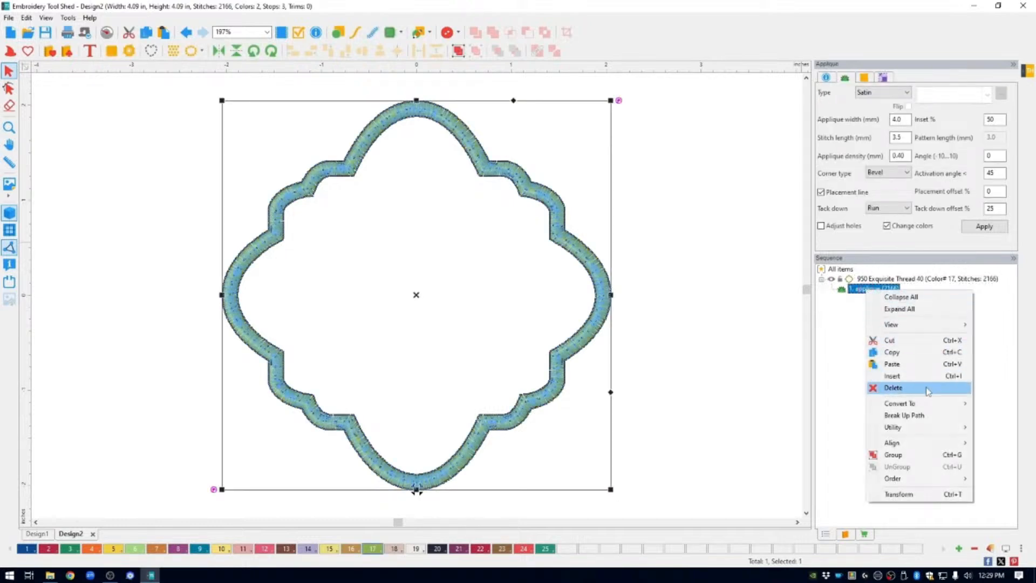
{"action": "left_click", "coordinate": [922, 415]}
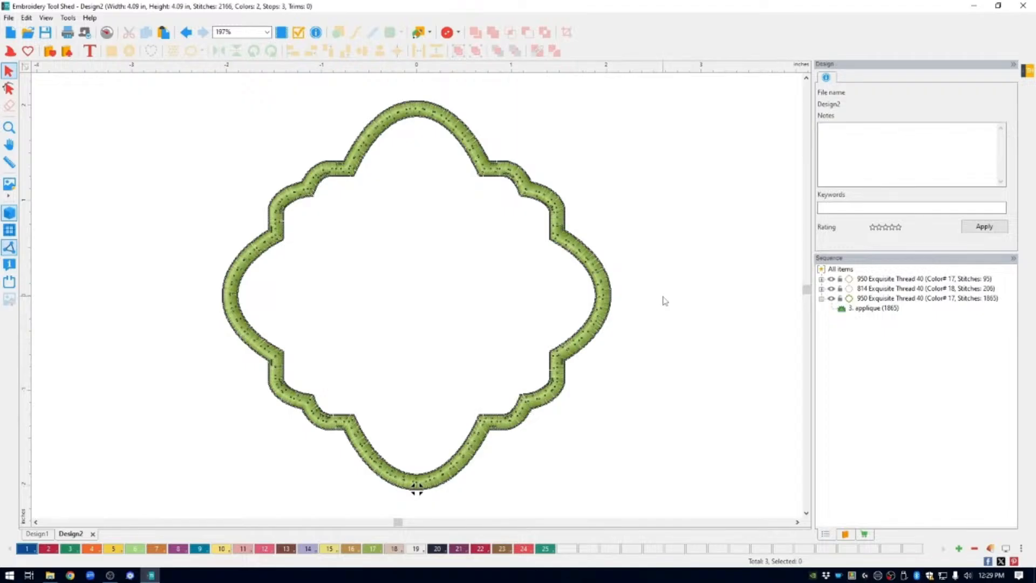
Duplicate the satin applique border and change the copy to an E-Stitch applique with a 90% inset
{"action": "left_click", "coordinate": [865, 300]}
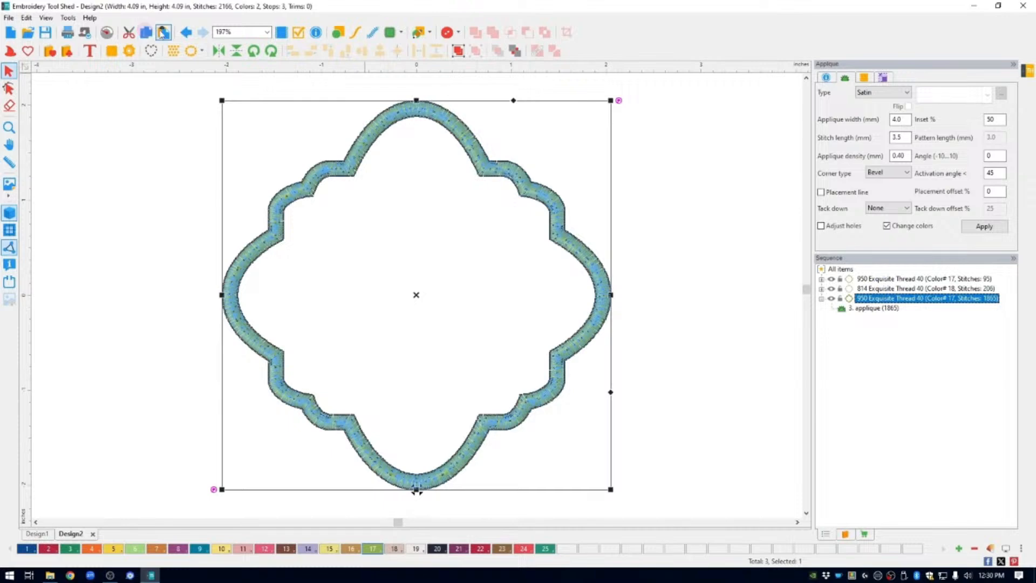
{"action": "left_click", "coordinate": [164, 33]}
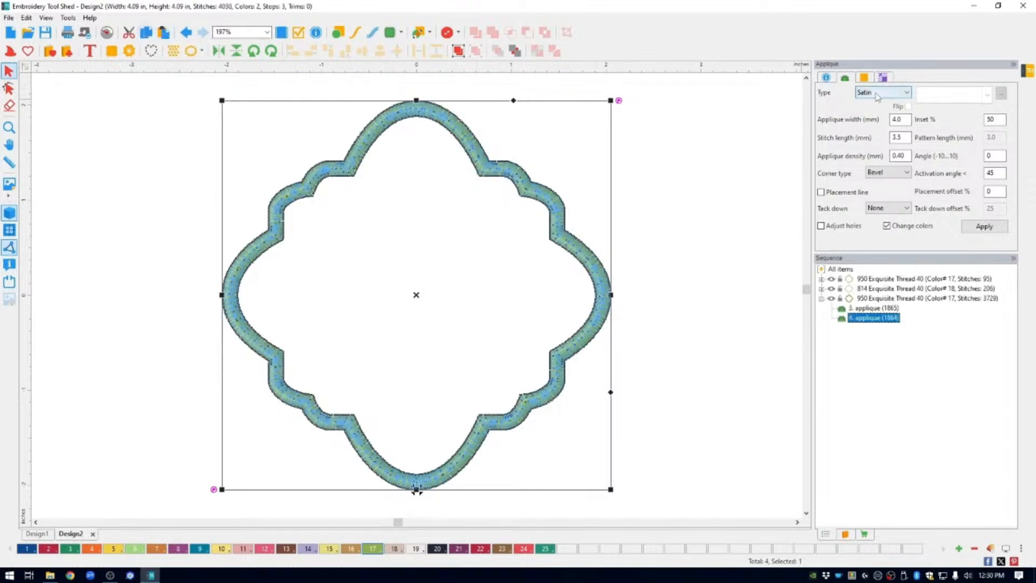
{"action": "left_click", "coordinate": [845, 105]}
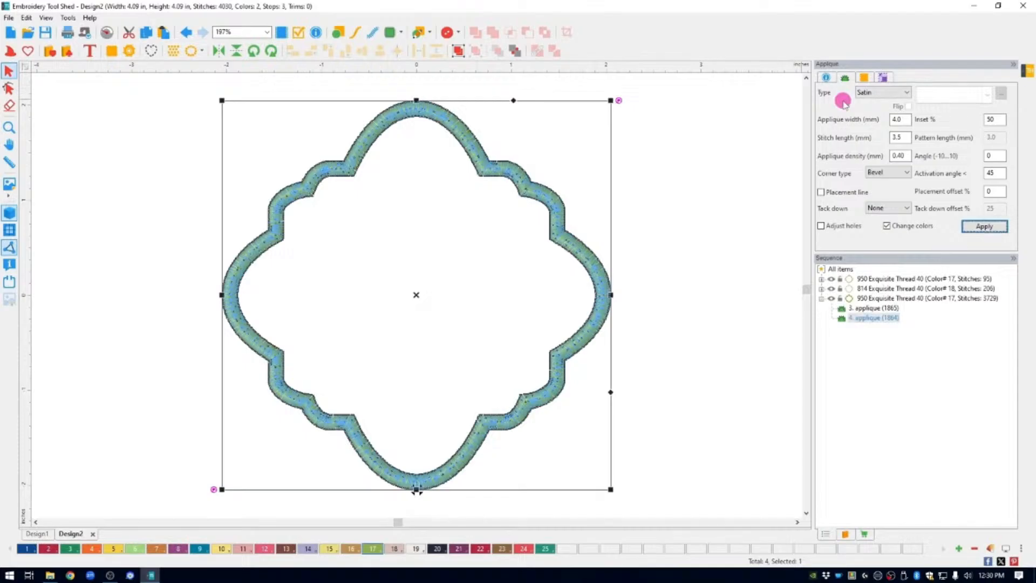
{"action": "left_click", "coordinate": [877, 96]}
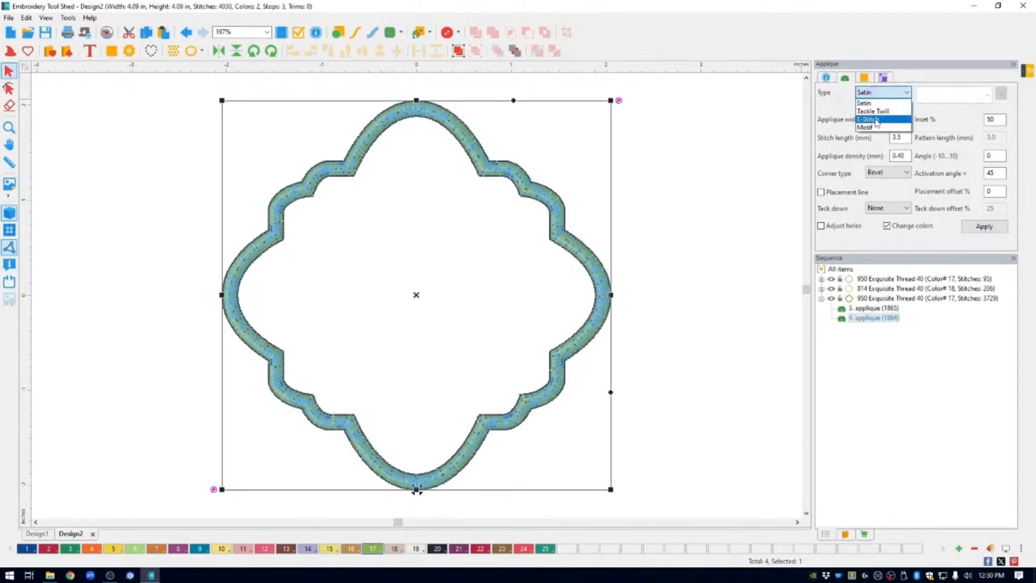
{"action": "left_click", "coordinate": [875, 119]}
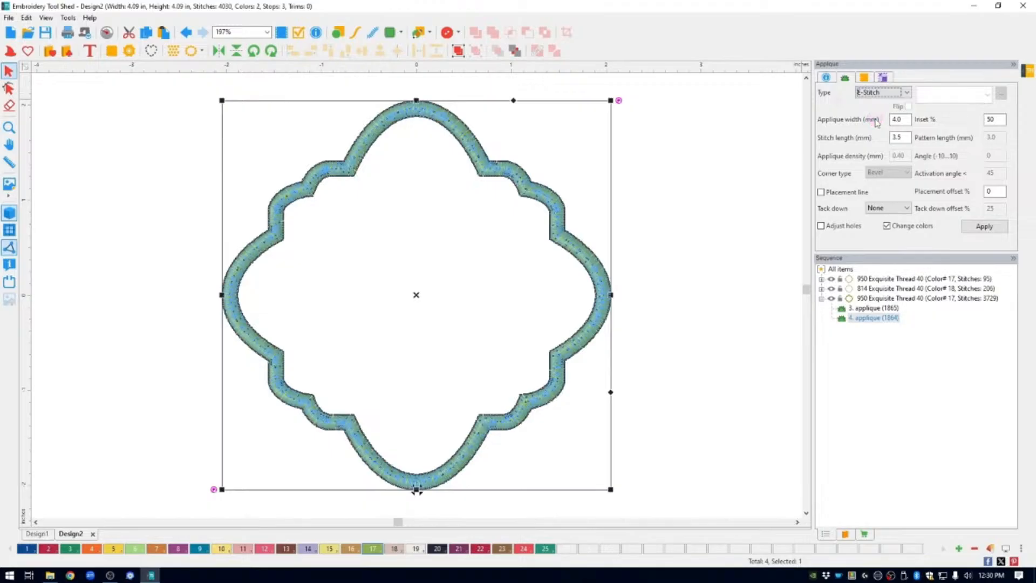
{"action": "double_click", "coordinate": [983, 120]}
{"action": "type", "text": "90"}
{"action": "left_click", "coordinate": [991, 227]}
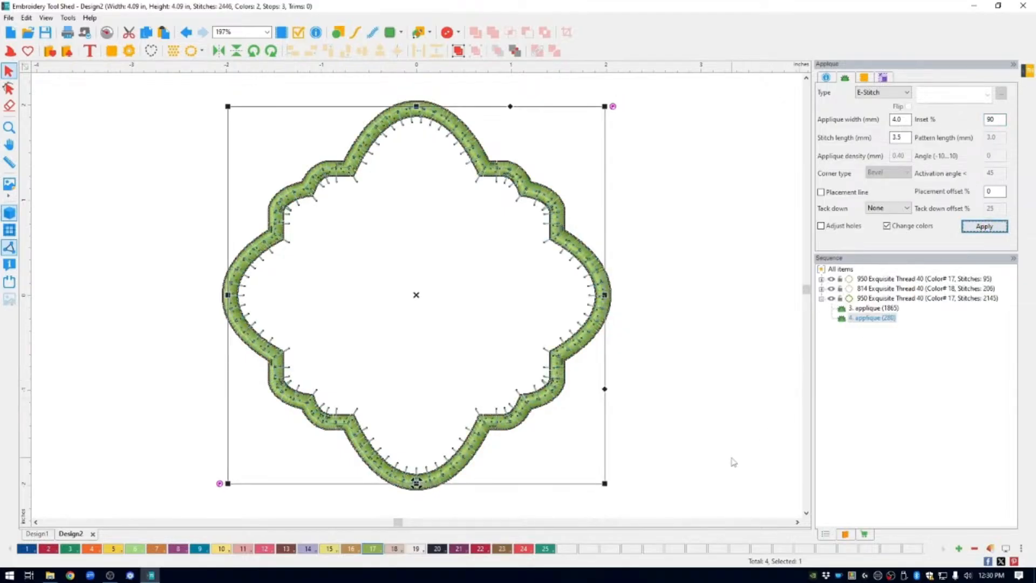
Recolor the E-Stitch applique with Cranberry, thread color 22
{"action": "left_click", "coordinate": [481, 549]}
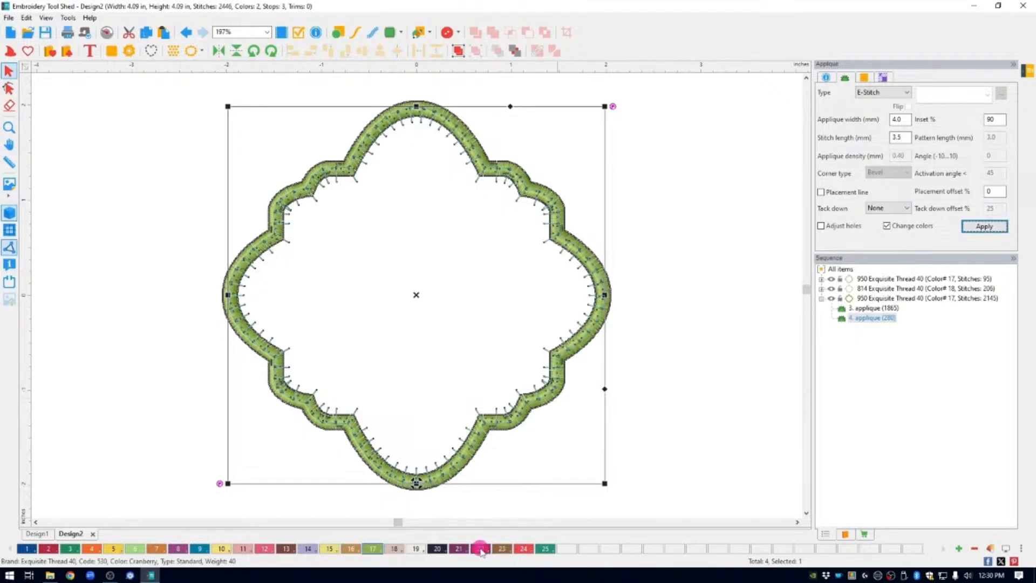
{"action": "left_click", "coordinate": [695, 232]}
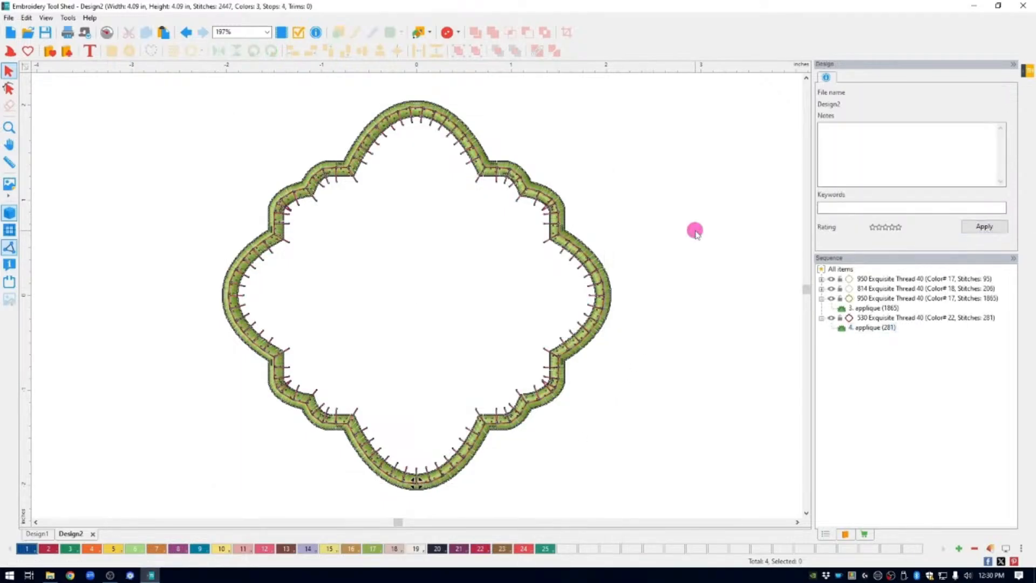
{"action": "left_click", "coordinate": [9, 213]}
Move the Cranberry E-Stitch applique one place backward in the stitching order, before the satin border
{"action": "left_click", "coordinate": [874, 318]}
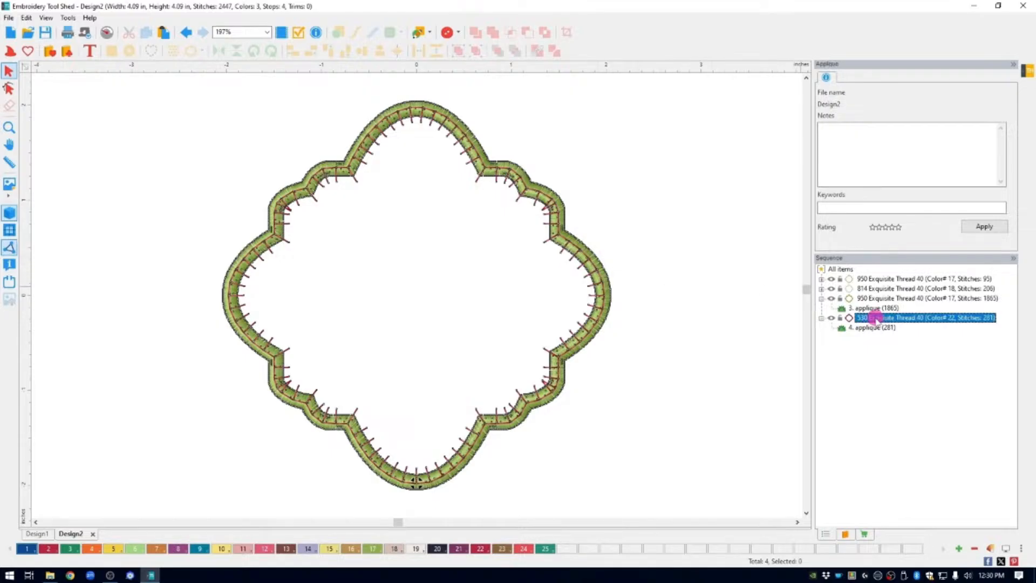
{"action": "right_click", "coordinate": [875, 319]}
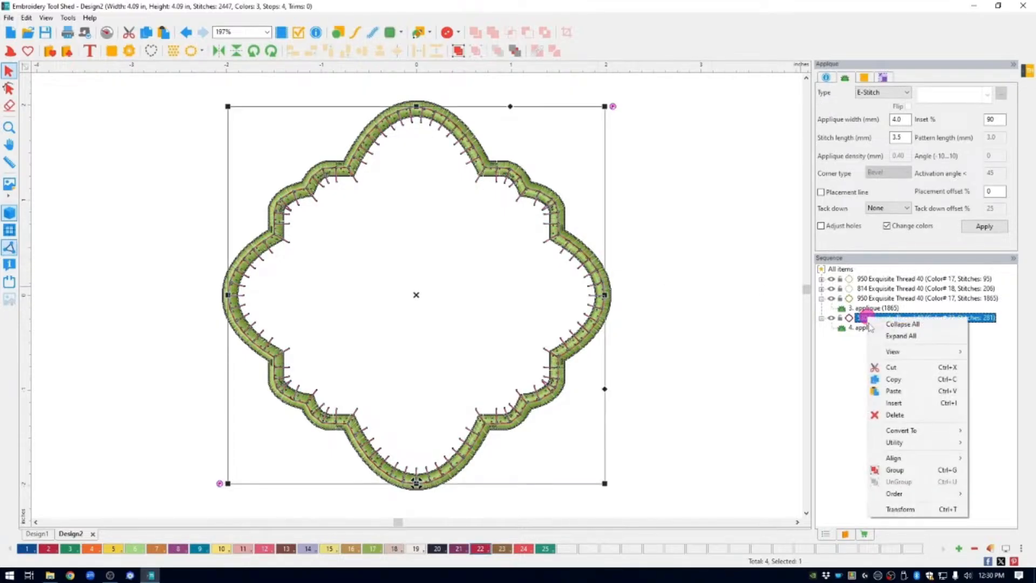
{"action": "mouse_move", "coordinate": [915, 495]}
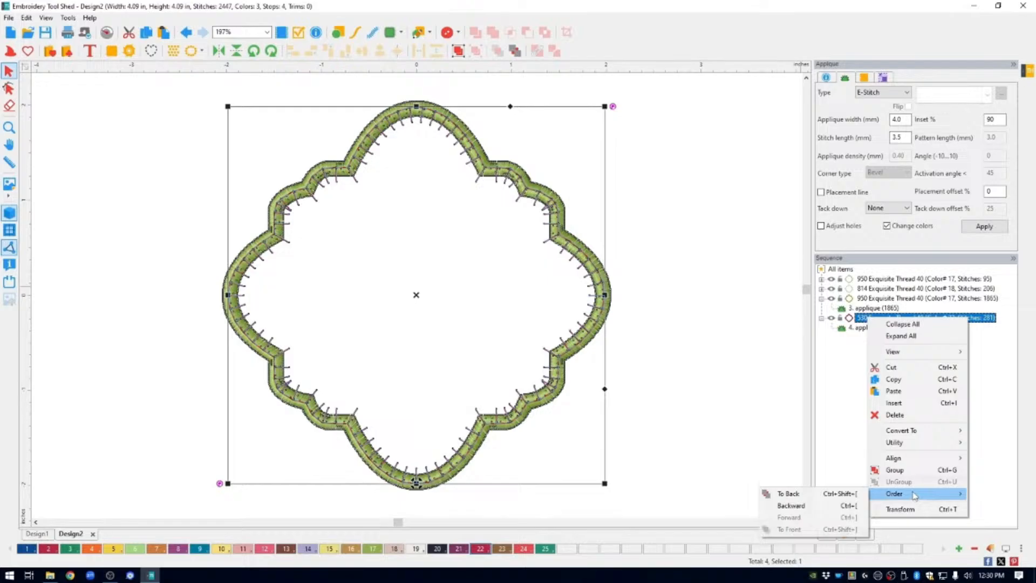
{"action": "left_click", "coordinate": [797, 506]}
{"action": "left_click", "coordinate": [708, 321]}
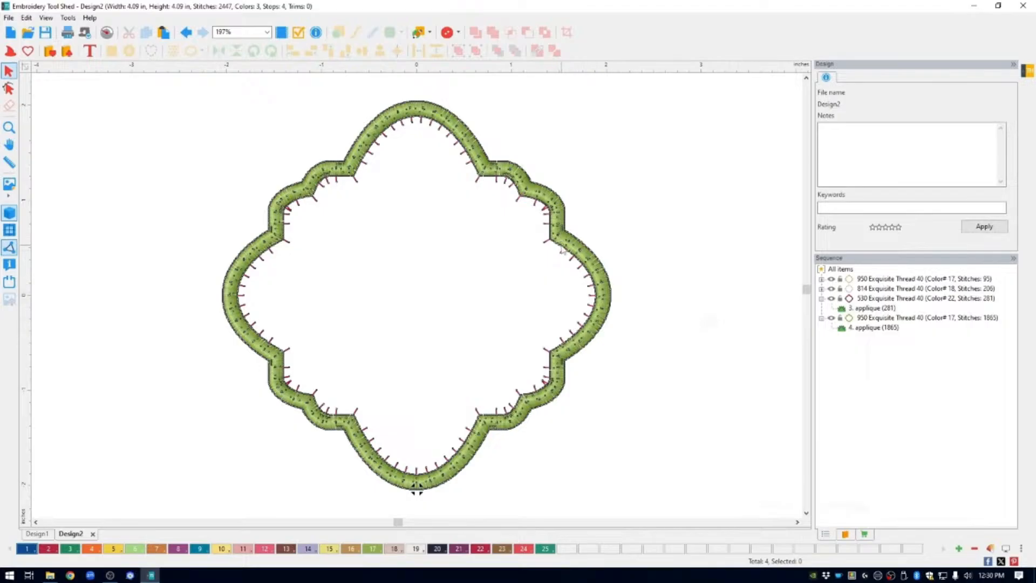
Set the E-Stitch applique's width to 4.5 mm and apply it
{"action": "left_click", "coordinate": [862, 297]}
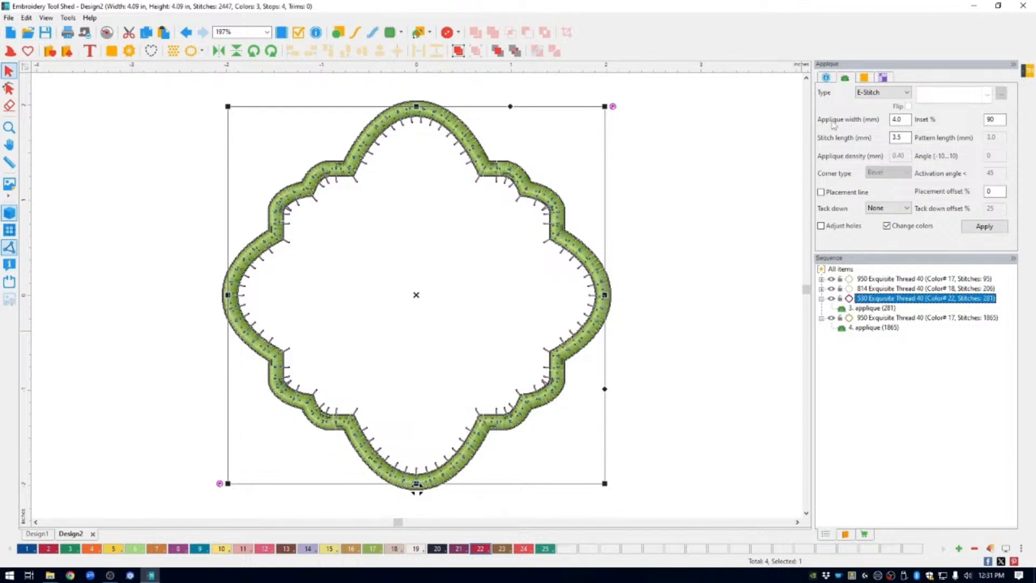
{"action": "left_click", "coordinate": [905, 120]}
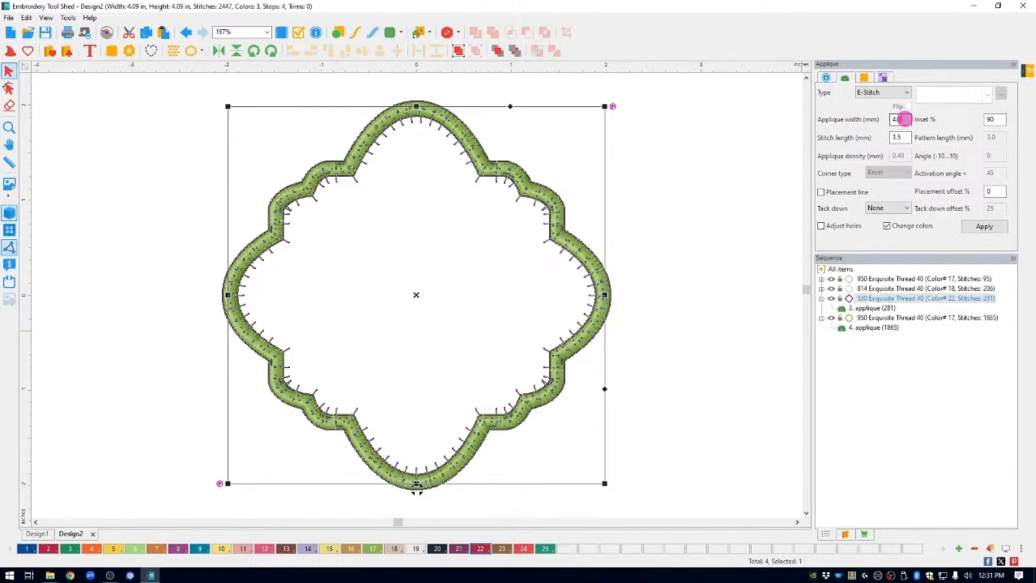
{"action": "left_click_drag", "start_coordinate": [904, 120], "coordinate": [889, 118]}
{"action": "type", "text": "4"}
{"action": "left_click", "coordinate": [985, 225]}
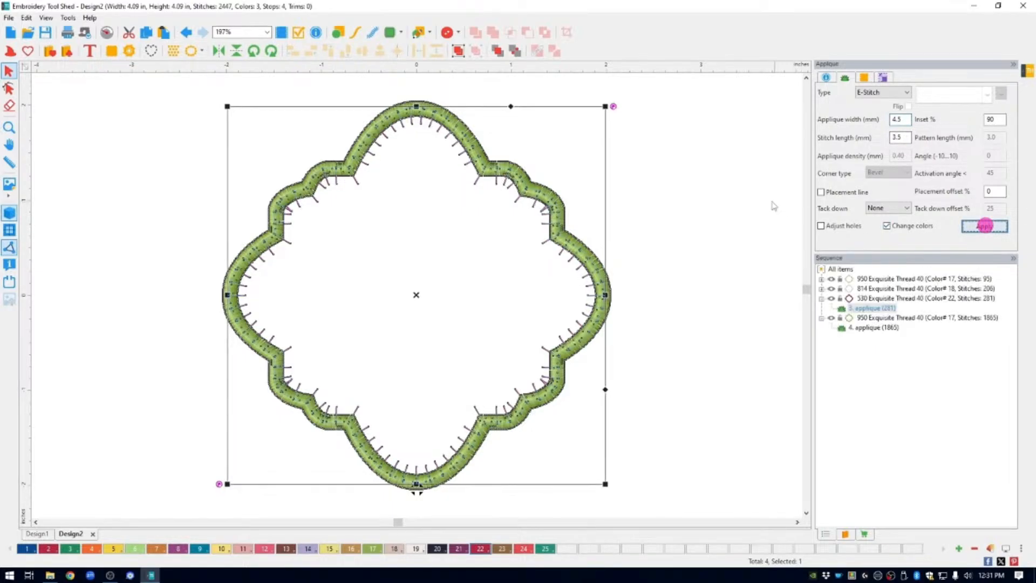
{"action": "left_click", "coordinate": [559, 263]}
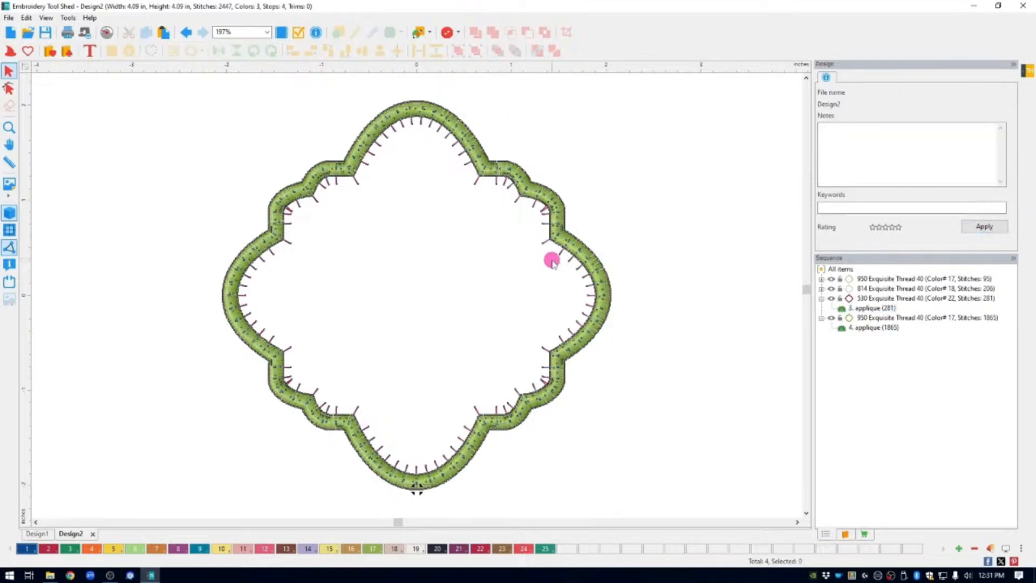
Set the E-Stitch applique's stitch length to 3 mm and apply it
{"action": "left_click", "coordinate": [534, 210]}
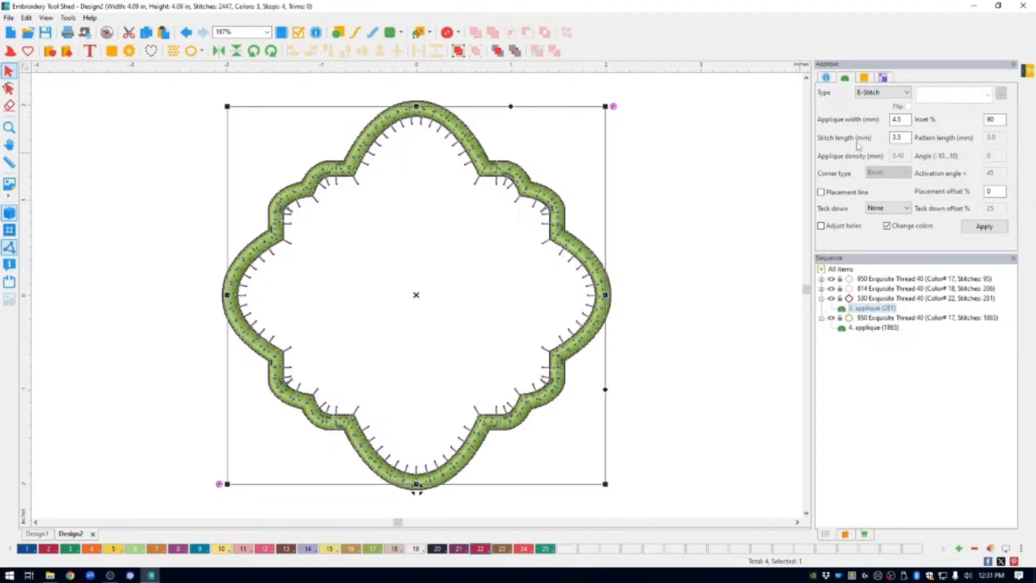
{"action": "double_click", "coordinate": [906, 136]}
{"action": "type", "text": "3"}
{"action": "left_click", "coordinate": [990, 228]}
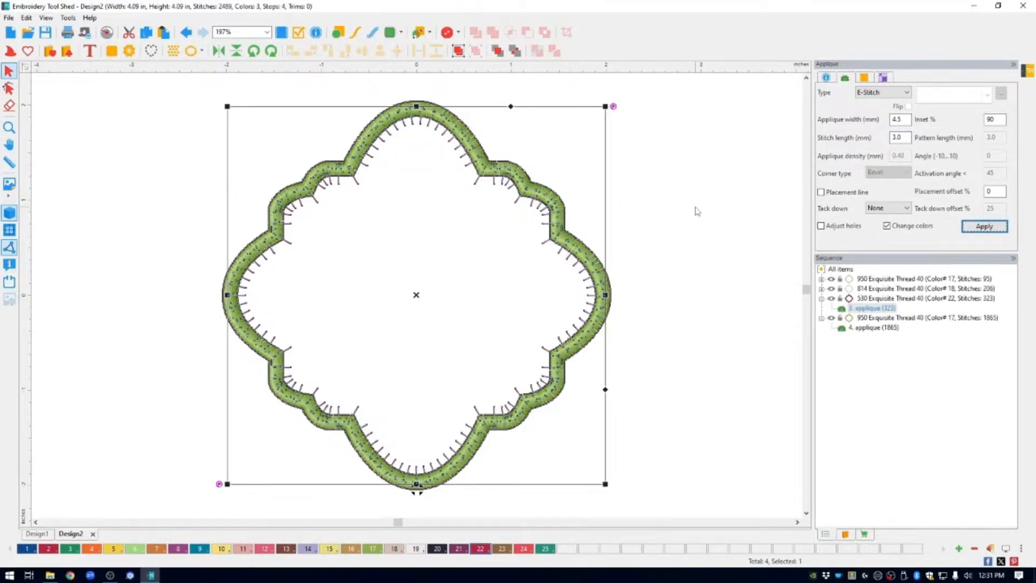
{"action": "left_click", "coordinate": [713, 209]}
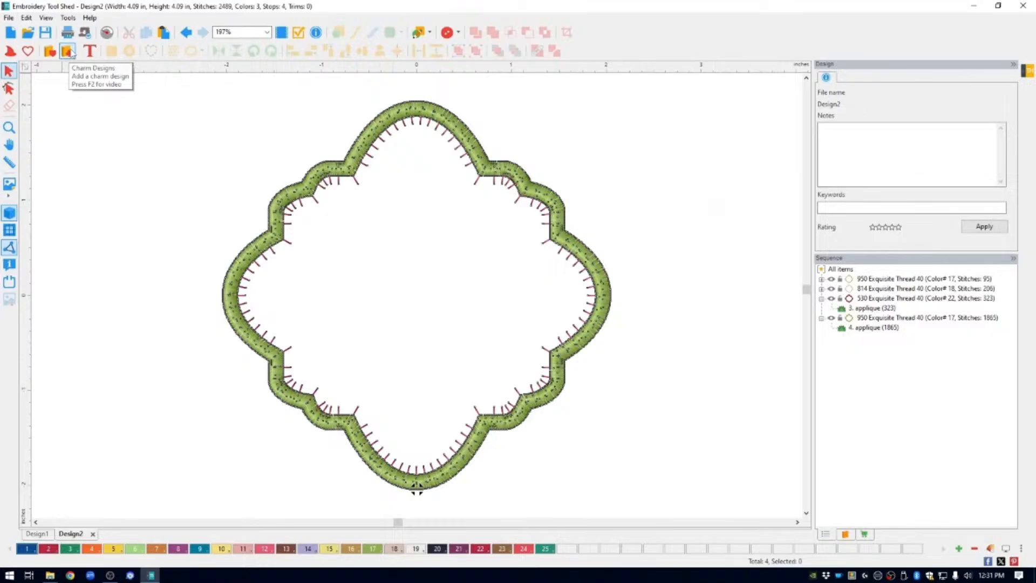
Insert the Cherries1 charm design from the Food & Drink category
{"action": "left_click", "coordinate": [67, 51]}
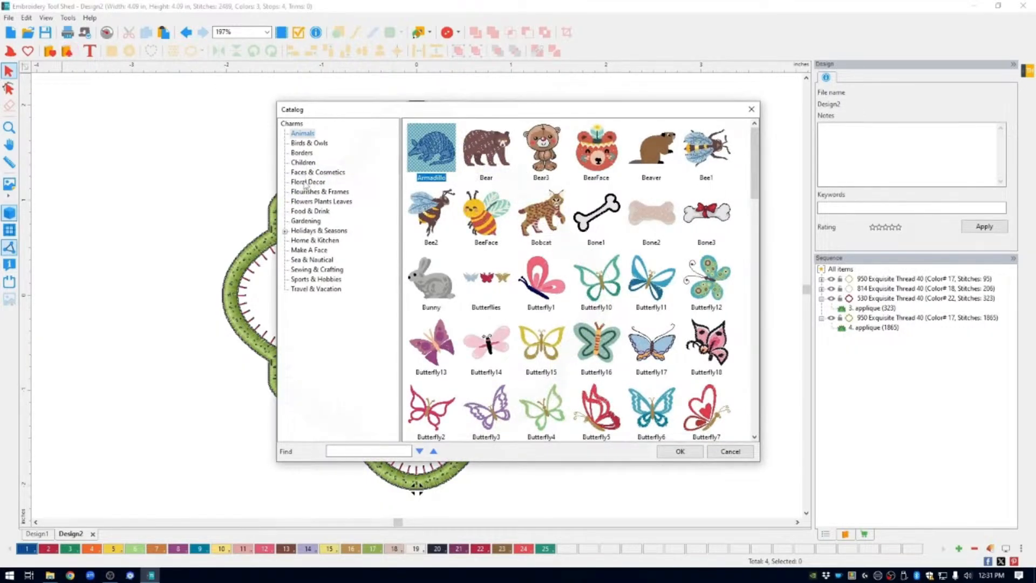
{"action": "left_click", "coordinate": [302, 210]}
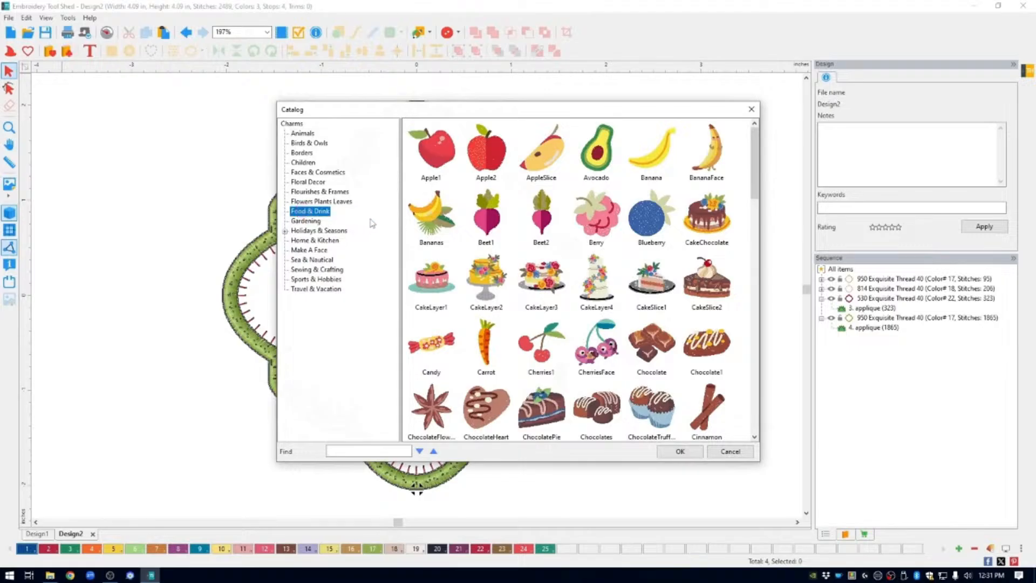
{"action": "left_click", "coordinate": [541, 350]}
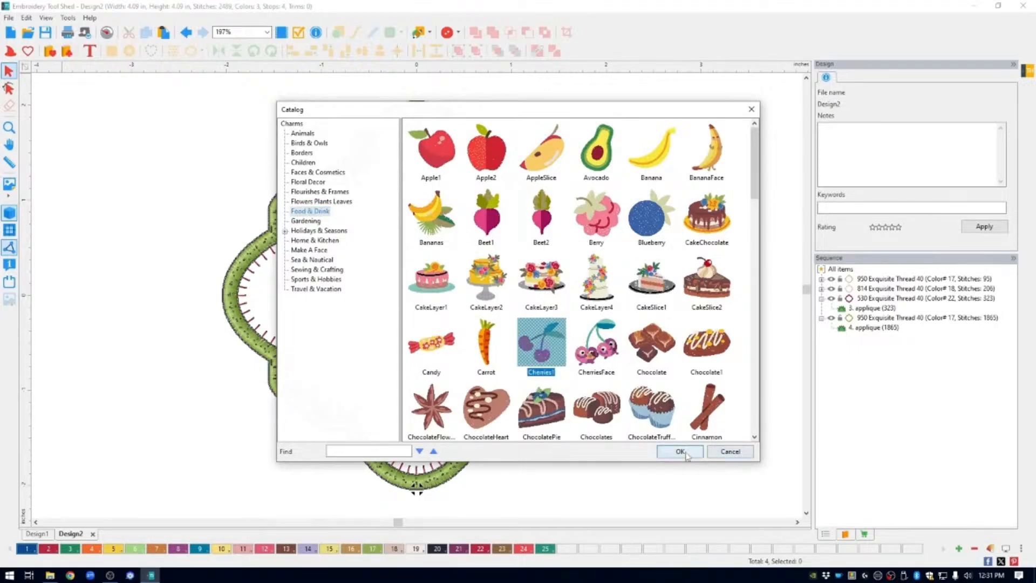
{"action": "left_click", "coordinate": [681, 451]}
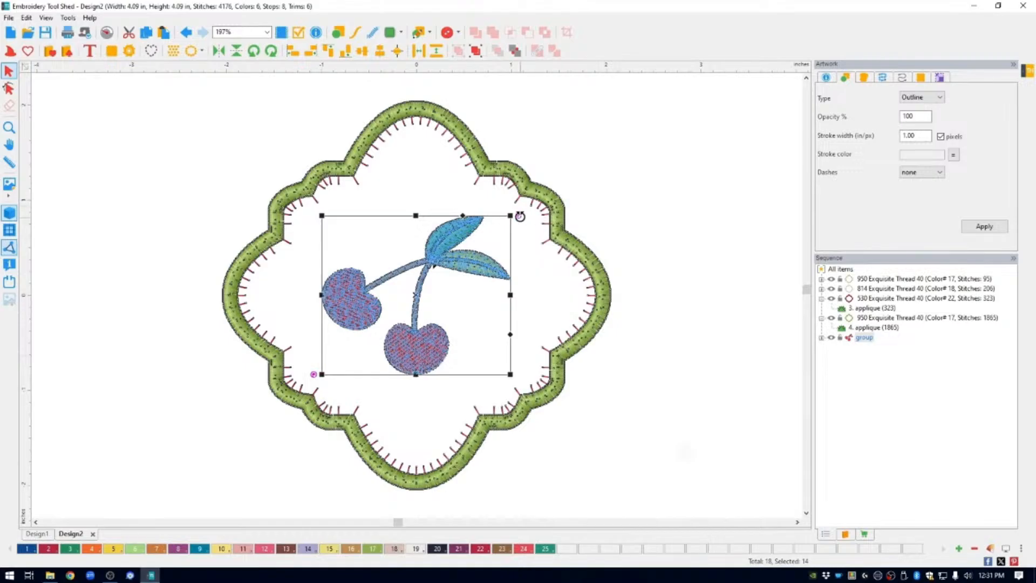
Rotate the cherries counterclockwise so both fruits hang nearly level, and center them with the applique frame
{"action": "left_click_drag", "start_coordinate": [519, 216], "coordinate": [504, 182]}
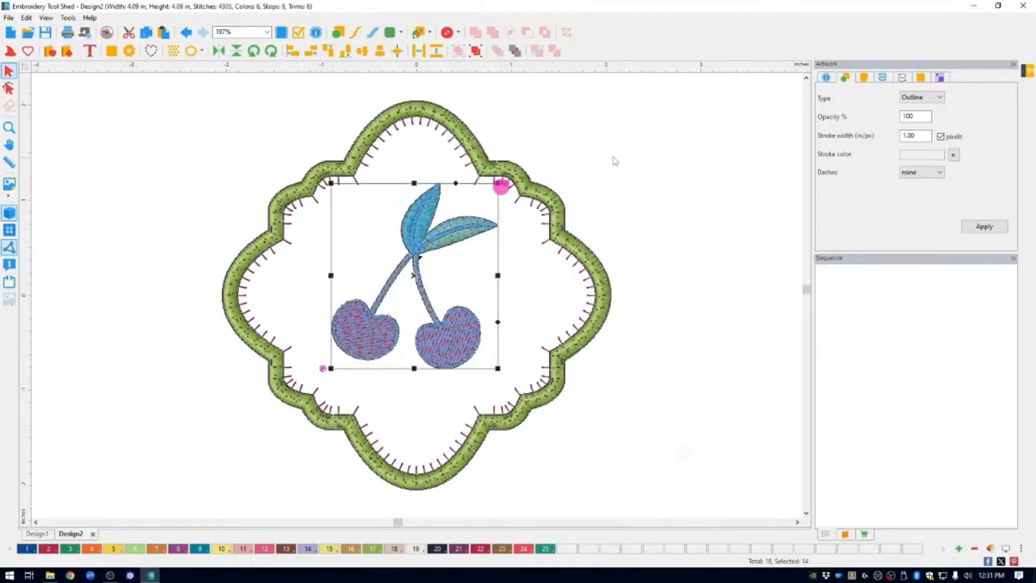
{"action": "left_click_drag", "start_coordinate": [246, 98], "coordinate": [713, 532]}
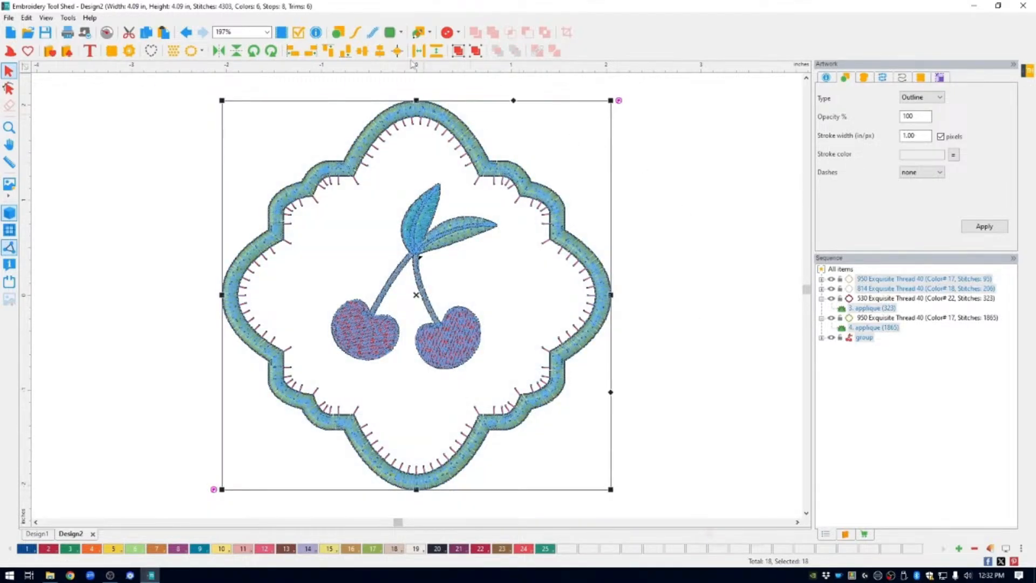
{"action": "left_click", "coordinate": [396, 52]}
{"action": "left_click", "coordinate": [688, 161]}
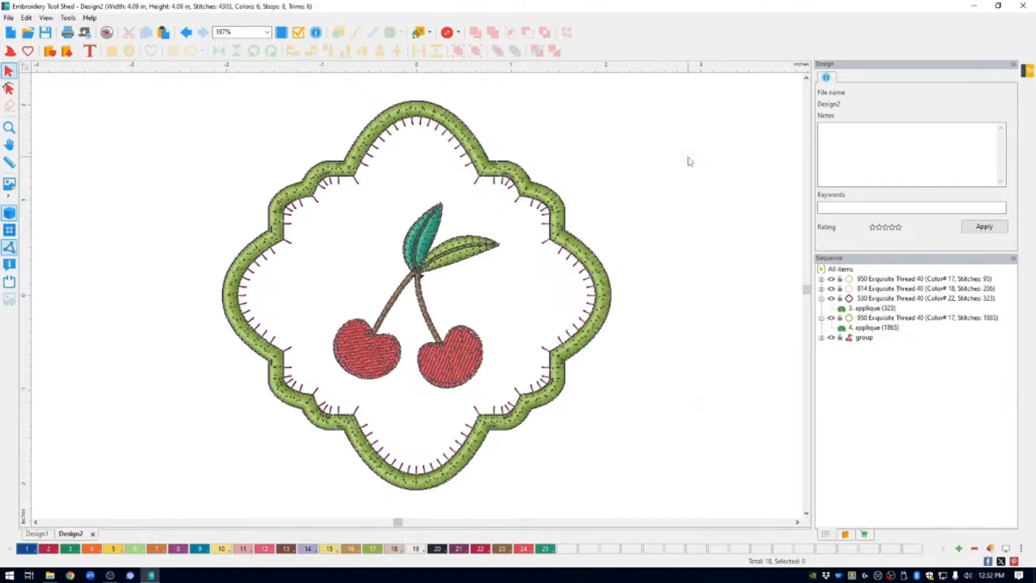
Review the sequence entries in stitching order, from the placement line through the tack-down, E-Stitch and satin border to the cherry group
{"action": "left_click", "coordinate": [865, 280]}
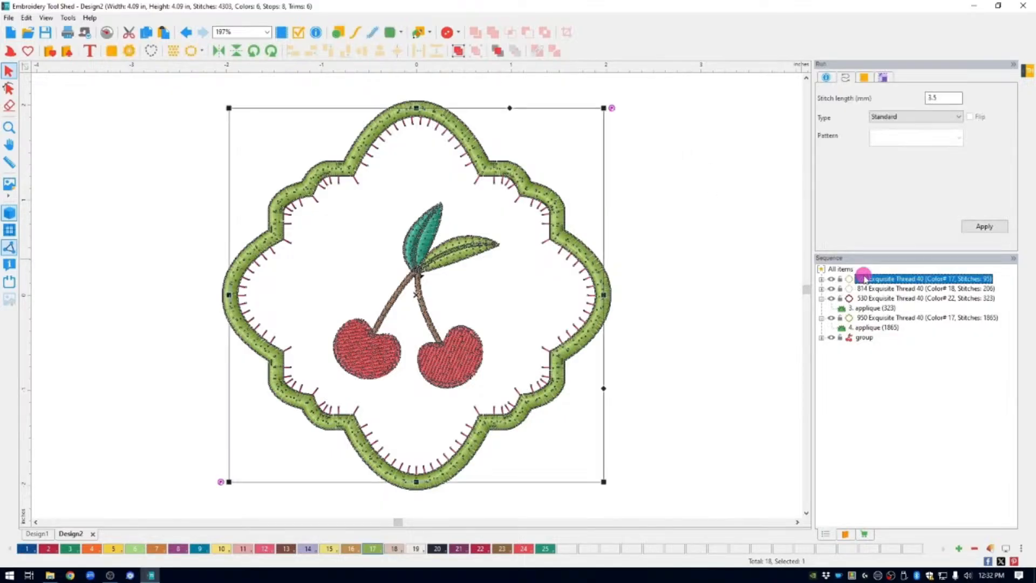
{"action": "left_click", "coordinate": [871, 289]}
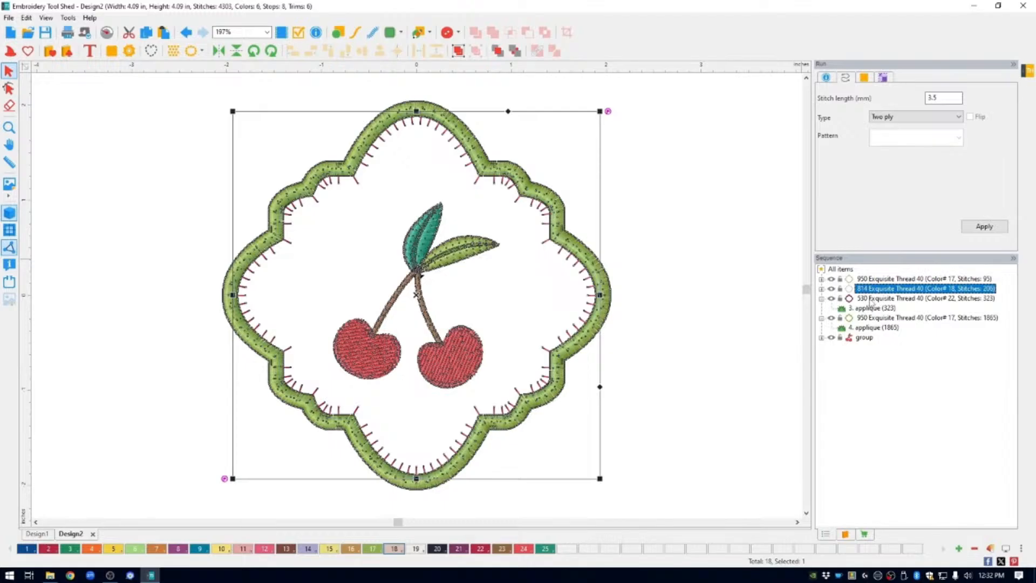
{"action": "left_click", "coordinate": [871, 299]}
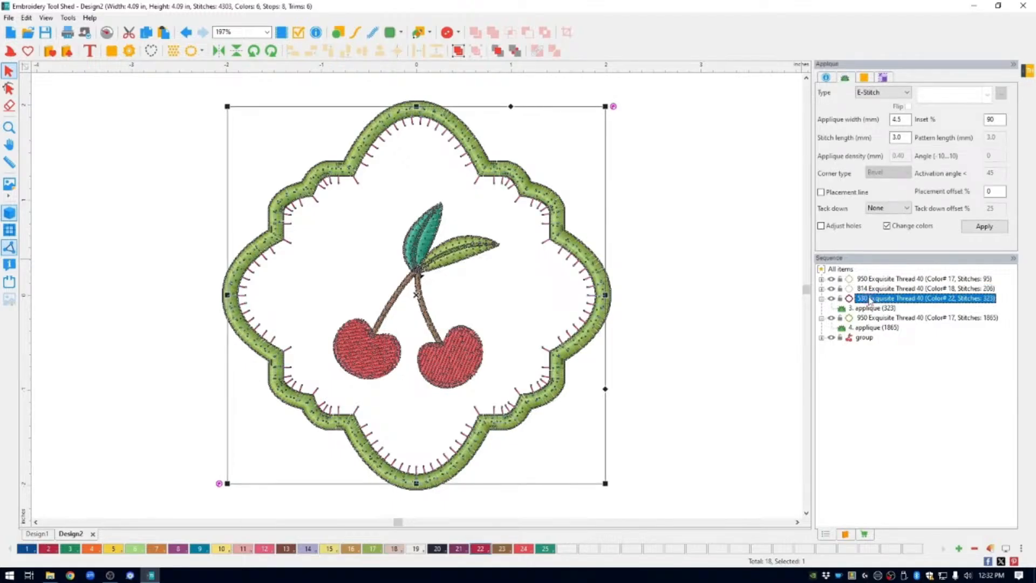
{"action": "left_click", "coordinate": [866, 317]}
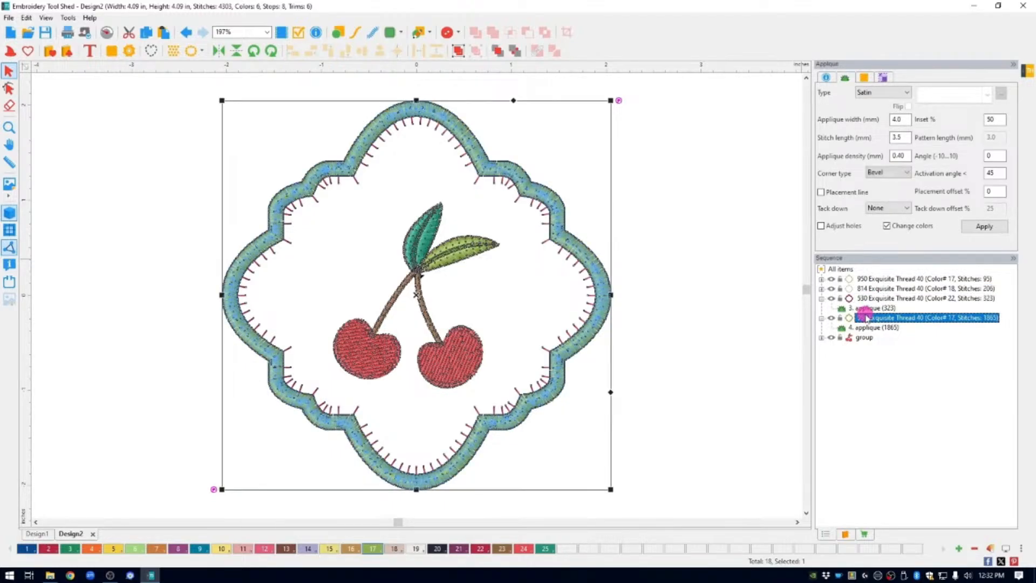
{"action": "left_click", "coordinate": [863, 338]}
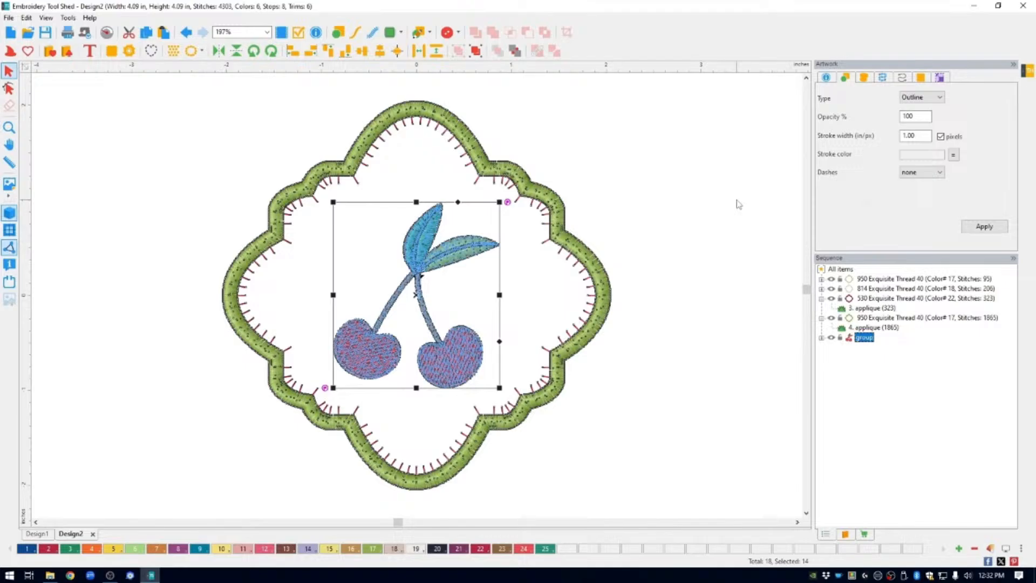
{"action": "left_click", "coordinate": [866, 317]}
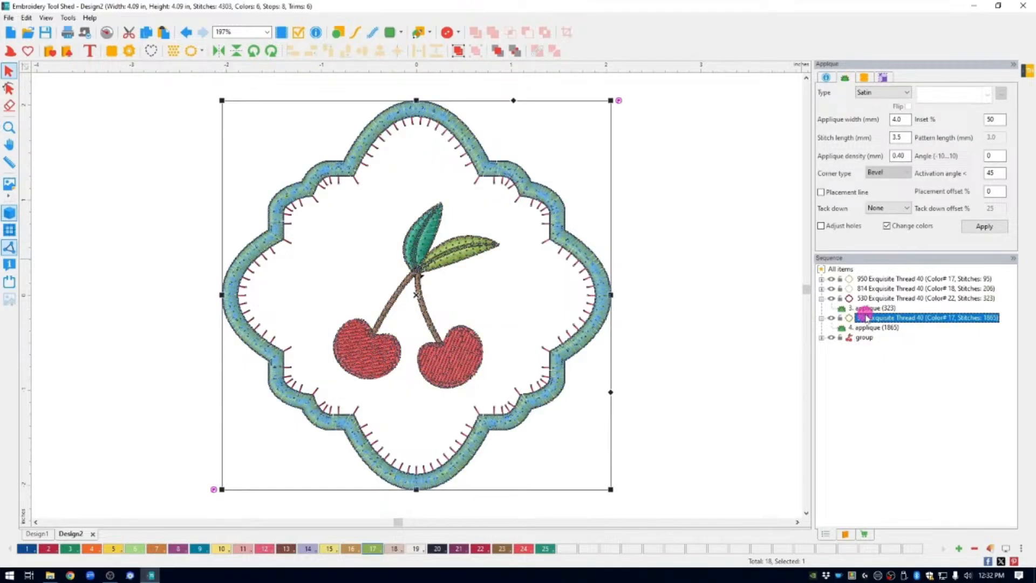
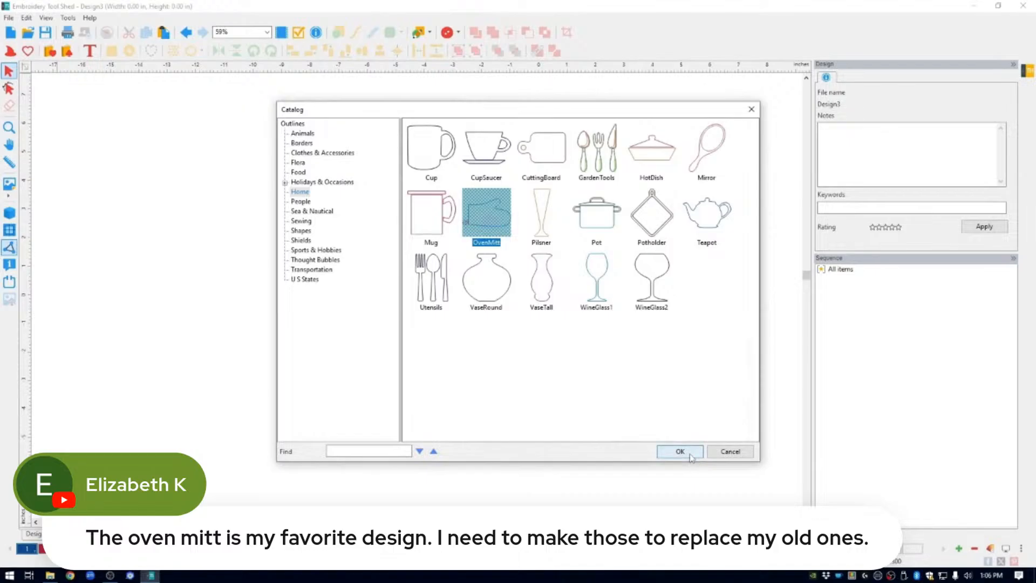
Insert the OvenMitt outline from the Home category and rotate it 90 degrees clockwise so the cuff faces up
{"action": "left_click", "coordinate": [679, 451]}
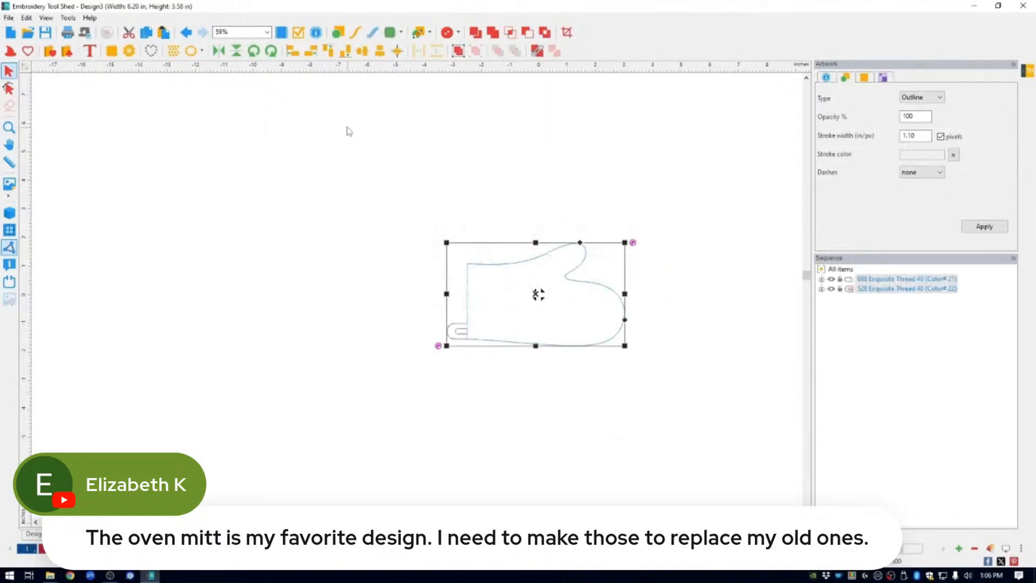
{"action": "left_click", "coordinate": [272, 51]}
{"action": "left_click", "coordinate": [272, 52]}
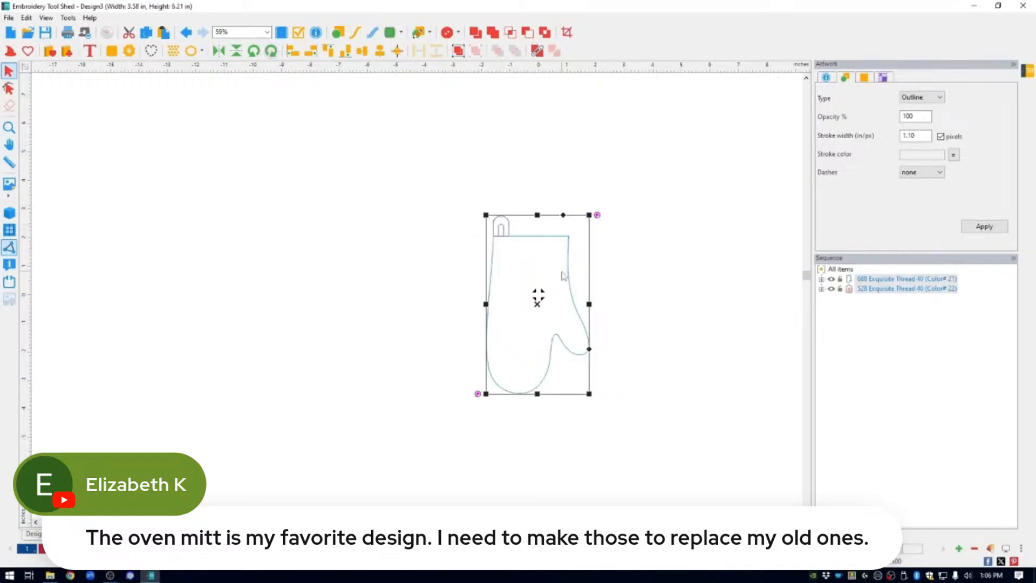
Delete the small hanging loop from the cuff, leaving only the mitt outline
{"action": "left_click", "coordinate": [662, 203]}
{"action": "left_click", "coordinate": [512, 228]}
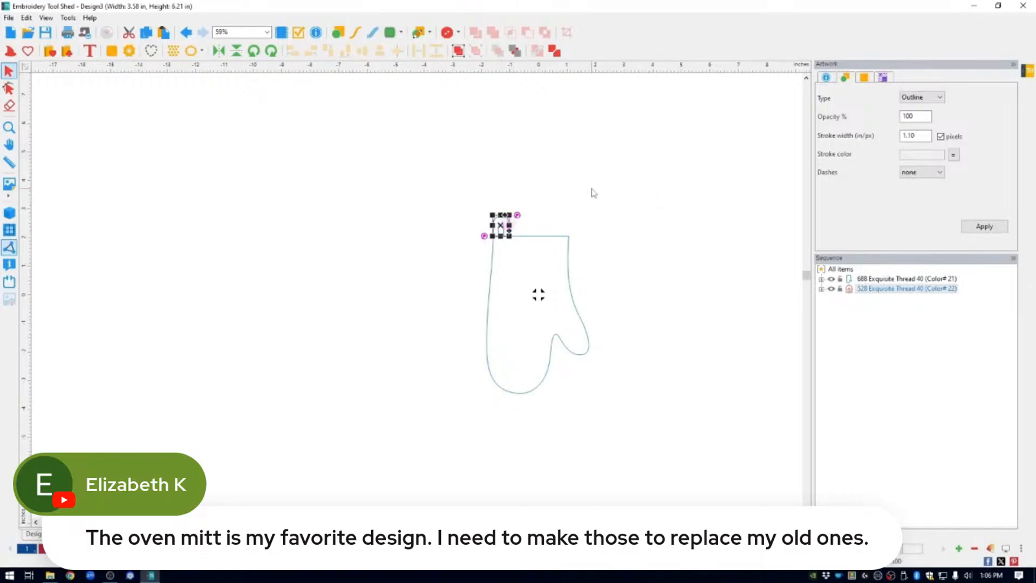
{"action": "key", "text": "Delete"}
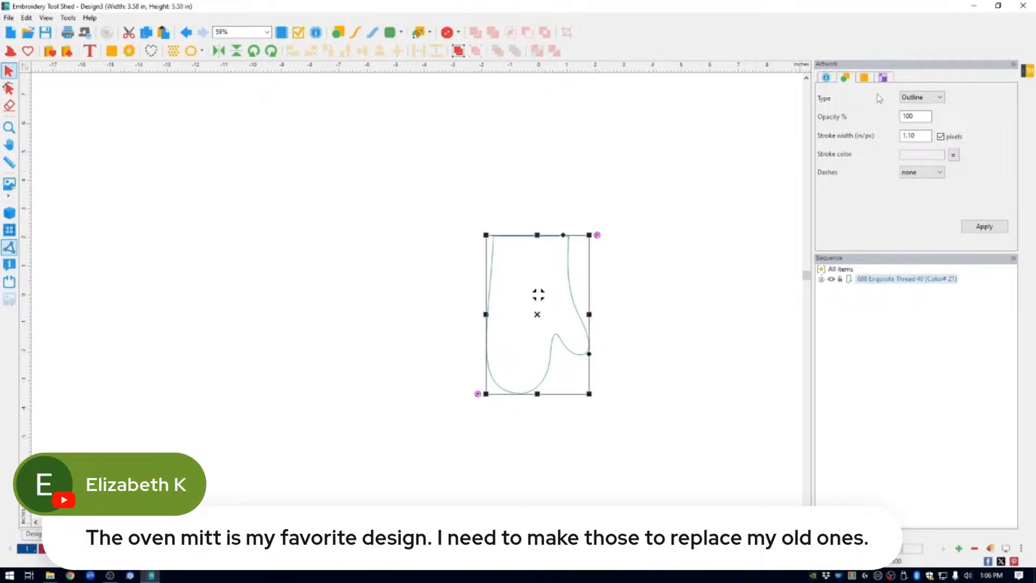
Resize the mitt outline proportionally to a height of 10.75 in
{"action": "left_click", "coordinate": [884, 78]}
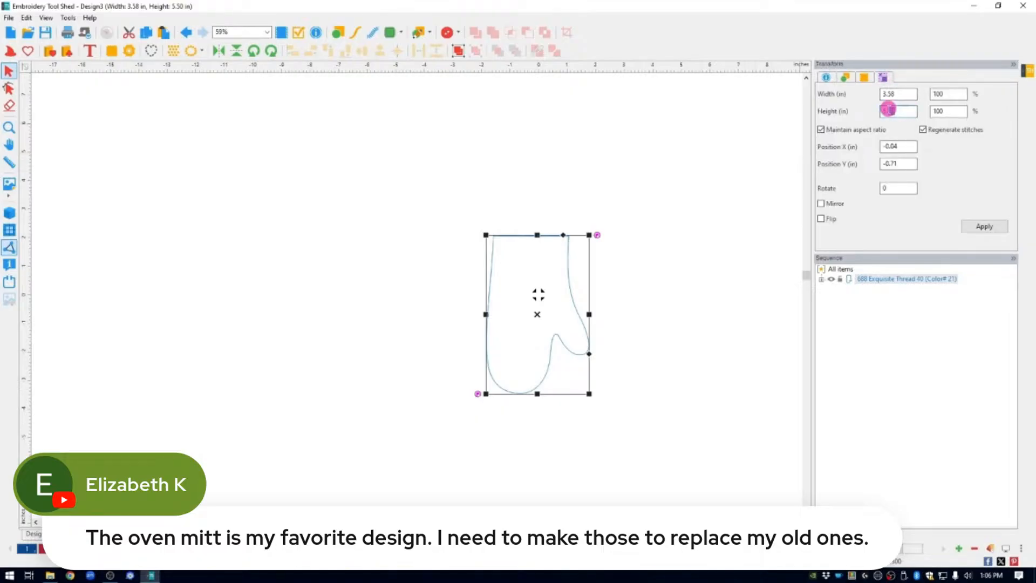
{"action": "double_click", "coordinate": [886, 110]}
{"action": "type", "text": "10.75"}
{"action": "left_click", "coordinate": [984, 226]}
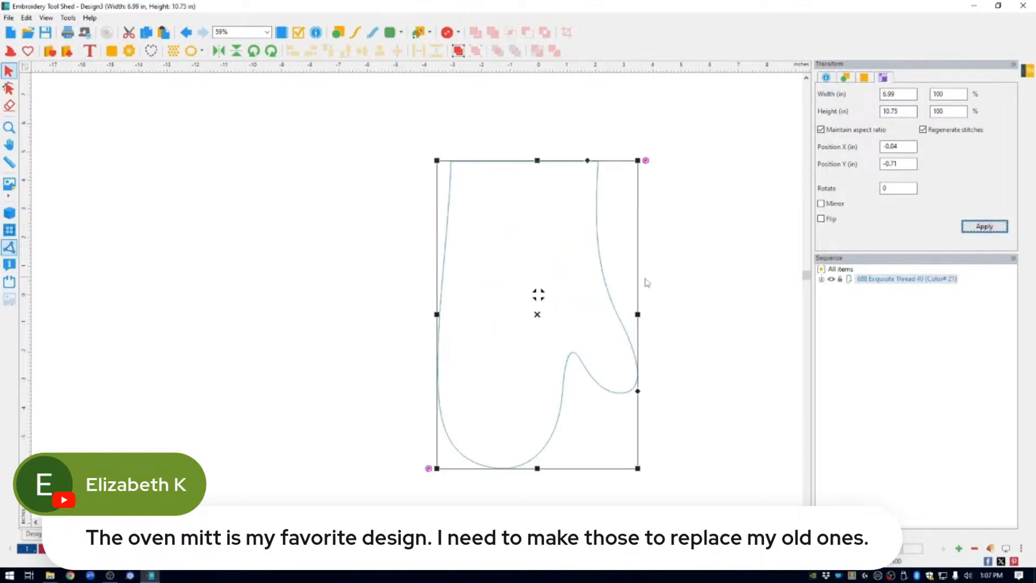
{"action": "left_click", "coordinate": [609, 360]}
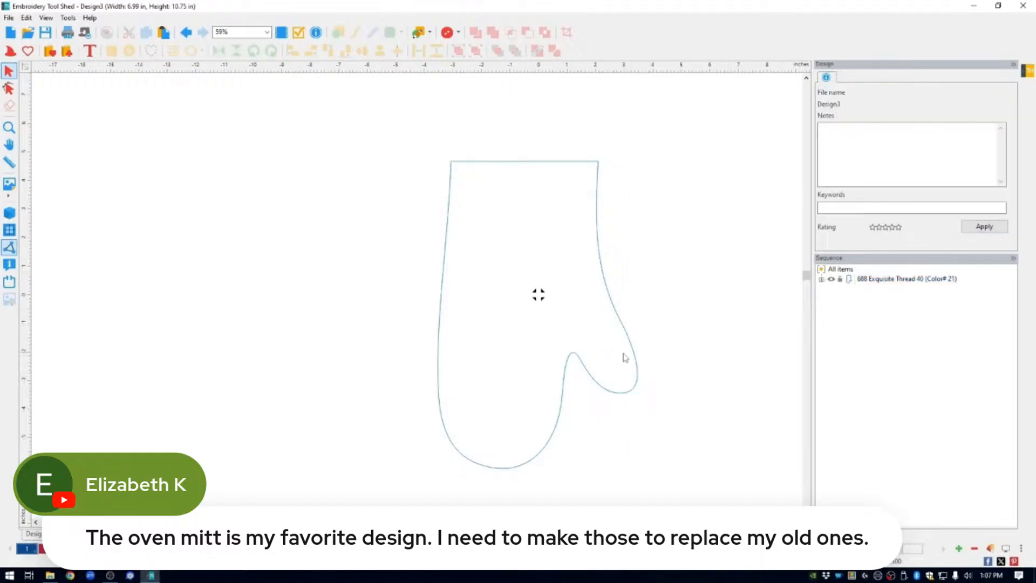
{"action": "left_click", "coordinate": [509, 442]}
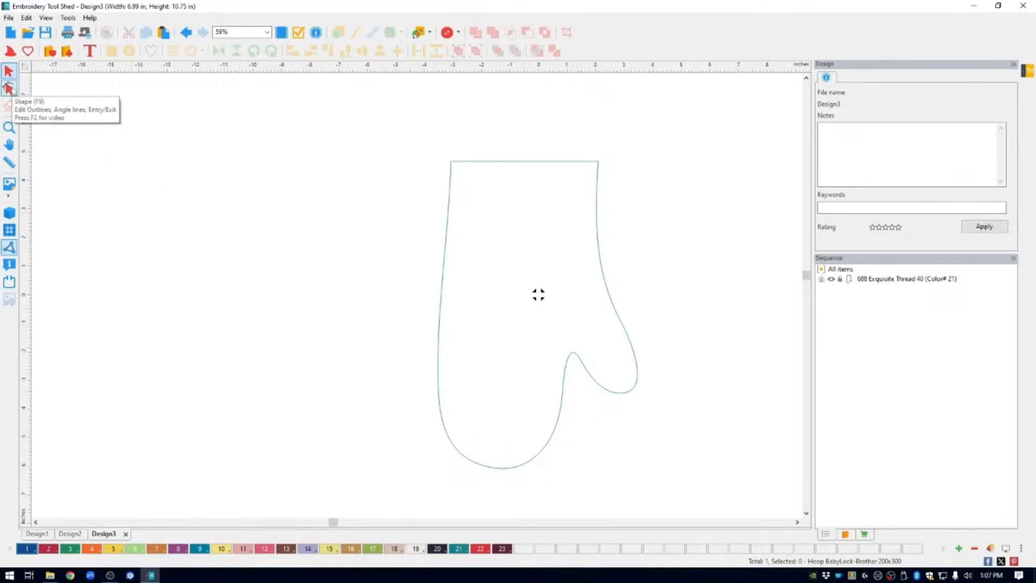
Reshape the mitt by nudging the thumb tip node upward and shifting the two nodes on the hand side of the thumb gap toward the thumb
{"action": "left_click", "coordinate": [9, 87]}
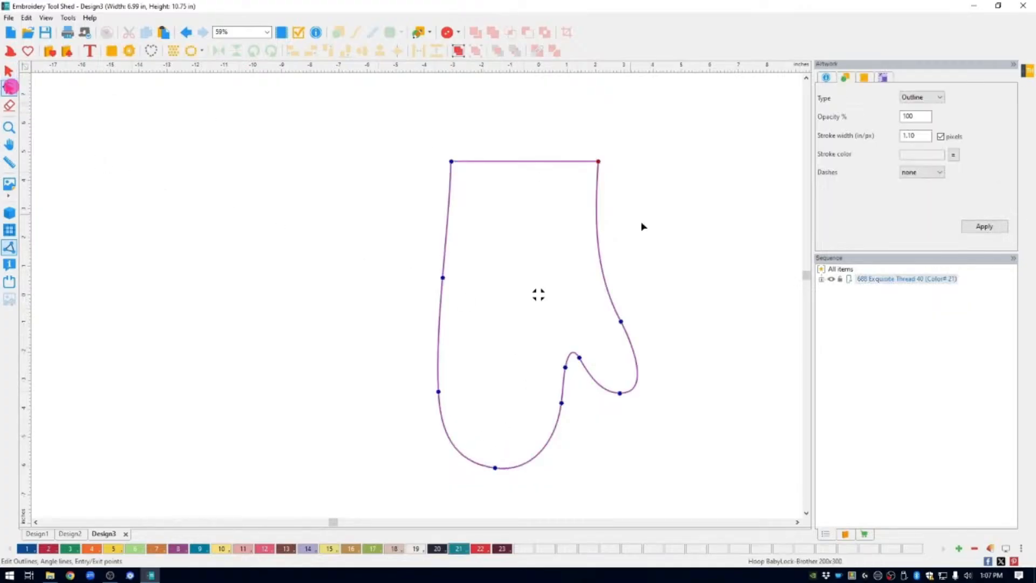
{"action": "mouse_move", "coordinate": [621, 396]}
{"action": "left_mouse_down"}
{"action": "mouse_move", "coordinate": [595, 400]}
{"action": "mouse_move", "coordinate": [620, 391]}
{"action": "left_mouse_up"}
{"action": "left_click", "coordinate": [619, 394]}
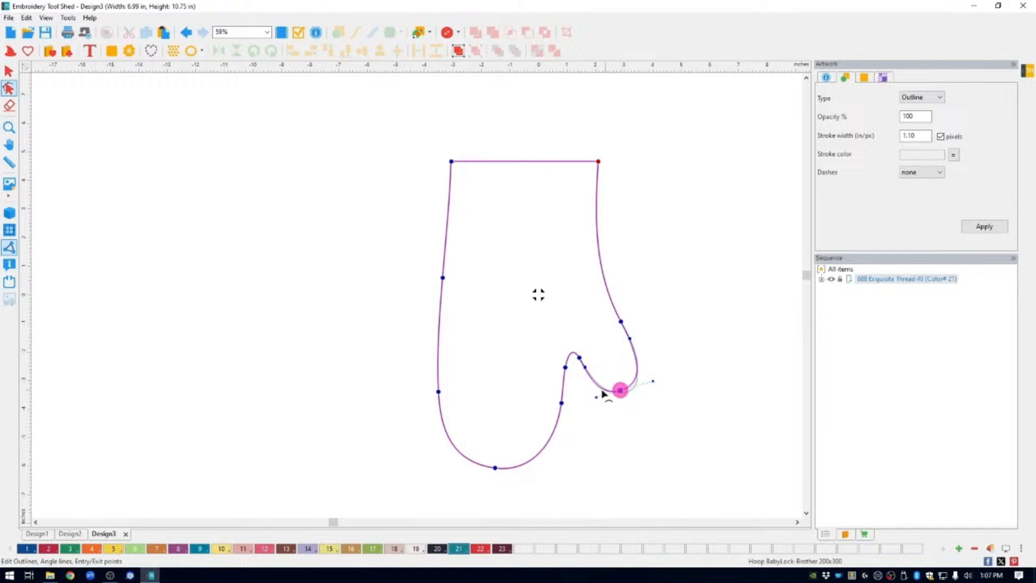
{"action": "left_click", "coordinate": [564, 368]}
{"action": "left_click_drag", "start_coordinate": [564, 369], "coordinate": [565, 414]}
{"action": "left_click", "coordinate": [507, 438]}
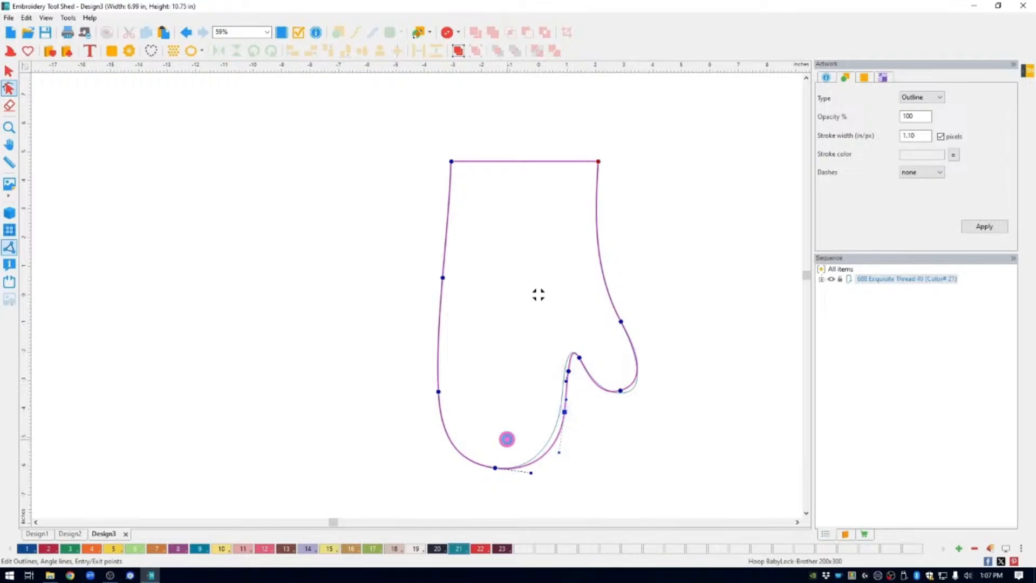
{"action": "left_click", "coordinate": [592, 380]}
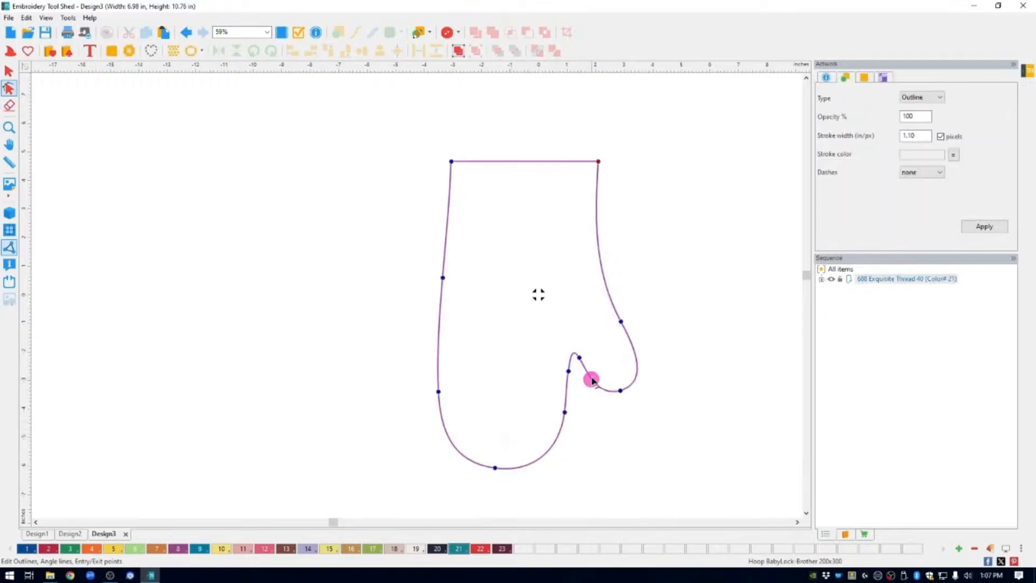
{"action": "left_click", "coordinate": [571, 340]}
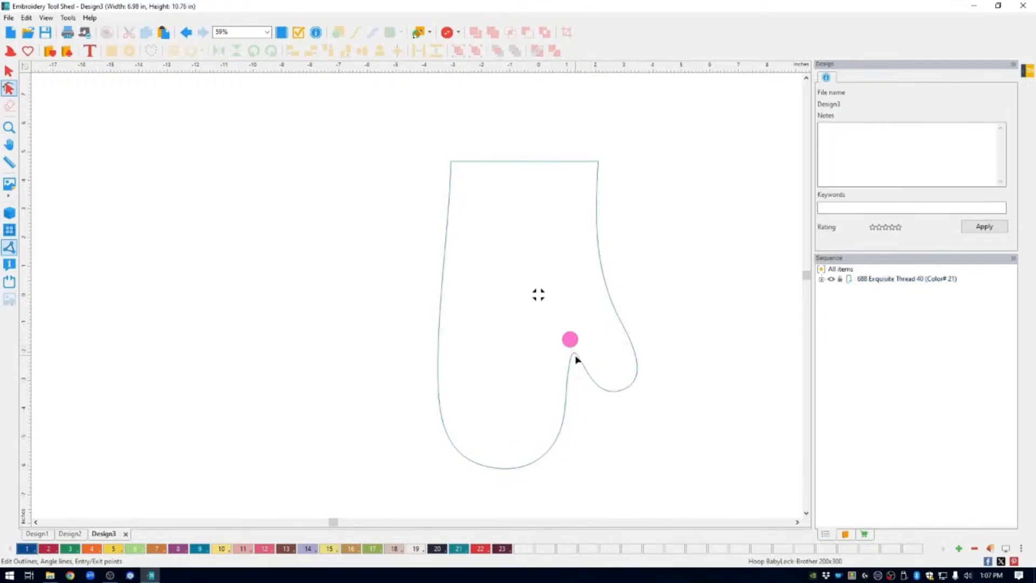
Move the node on the thumb's outer edge slightly outward to widen the thumb
{"action": "left_click", "coordinate": [574, 356]}
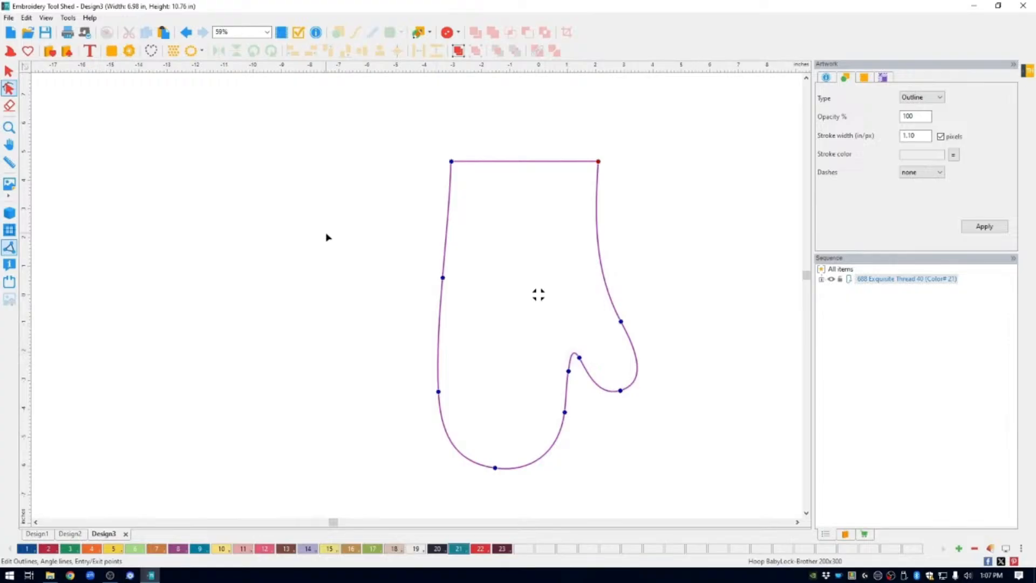
{"action": "left_click", "coordinate": [573, 341]}
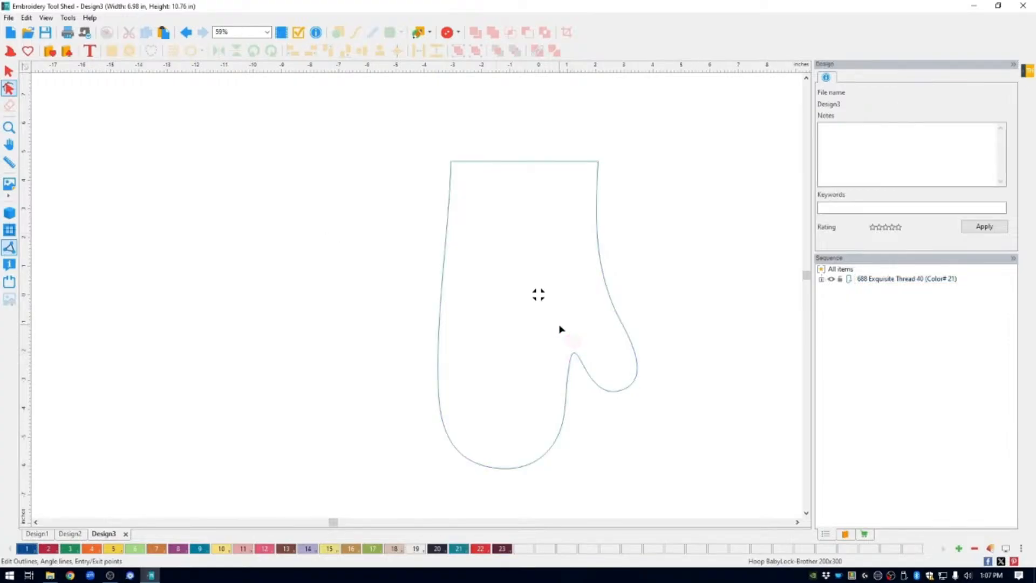
{"action": "left_click", "coordinate": [606, 289]}
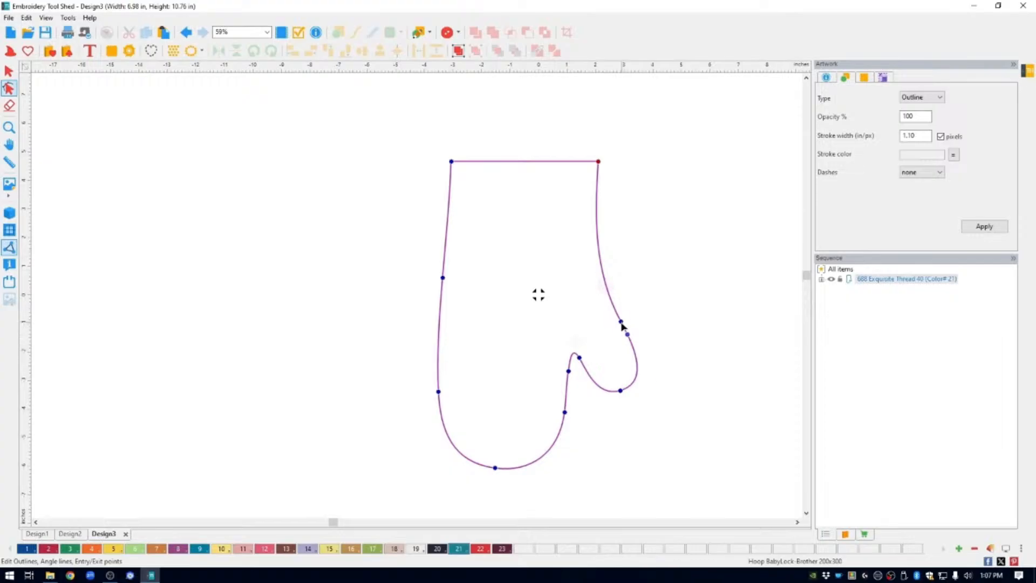
{"action": "left_click", "coordinate": [621, 322]}
{"action": "left_click_drag", "start_coordinate": [622, 323], "coordinate": [626, 320]}
{"action": "left_click", "coordinate": [665, 356]}
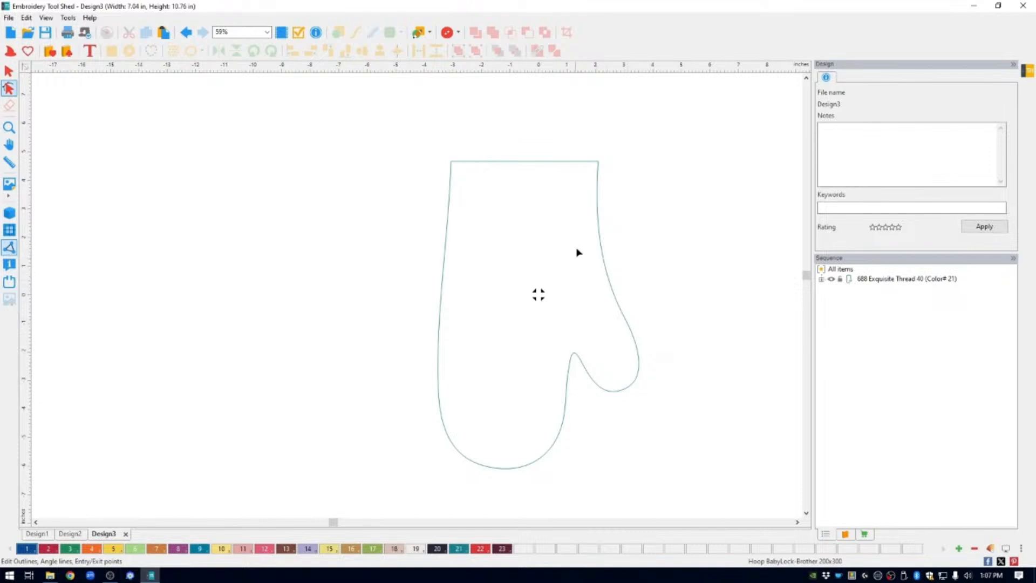
Convert the reshaped mitt artwork to a run stitch outline
{"action": "left_click", "coordinate": [8, 71]}
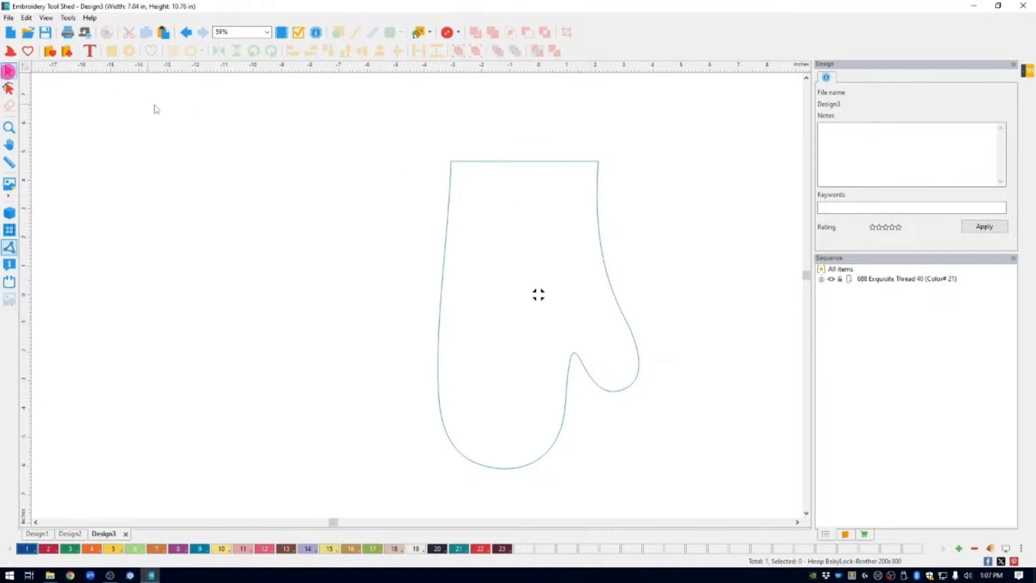
{"action": "left_click", "coordinate": [521, 161]}
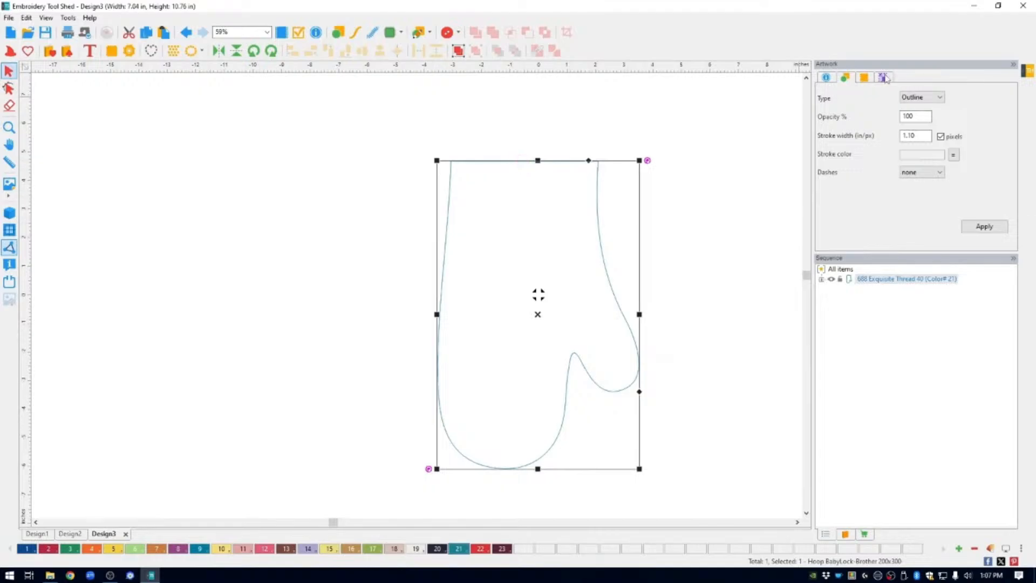
{"action": "left_click", "coordinate": [883, 77]}
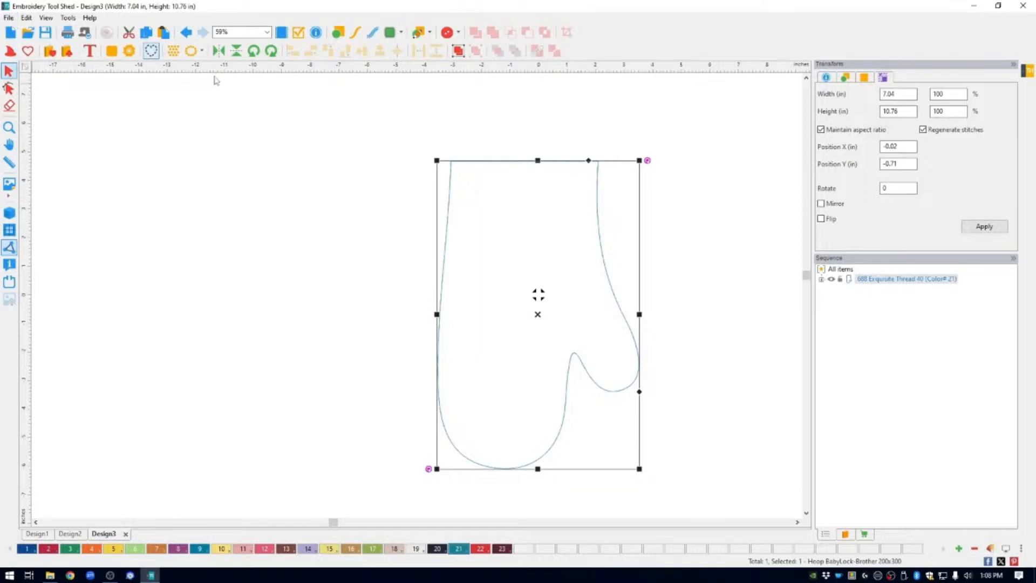
{"action": "right_click", "coordinate": [449, 236]}
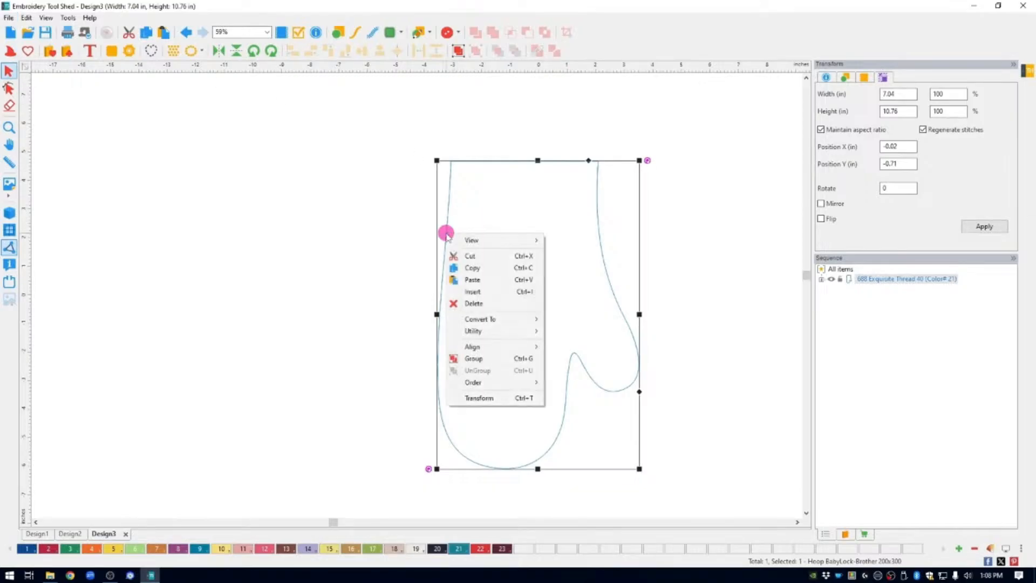
{"action": "mouse_move", "coordinate": [513, 319]}
{"action": "left_click", "coordinate": [562, 320]}
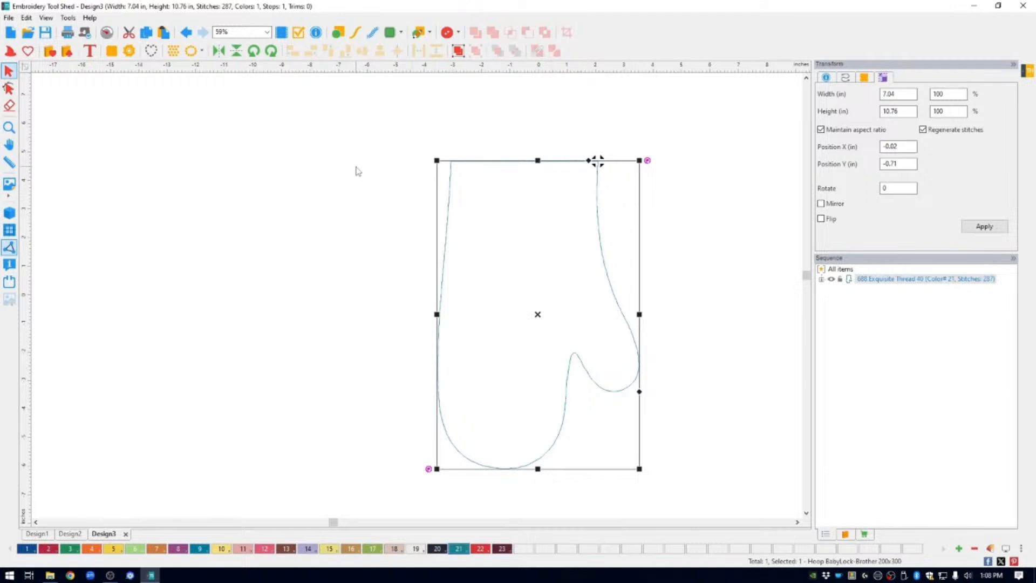
Preview the mitt as a printed page to examine how the outline fits, and close the preview
{"action": "left_click", "coordinate": [9, 17]}
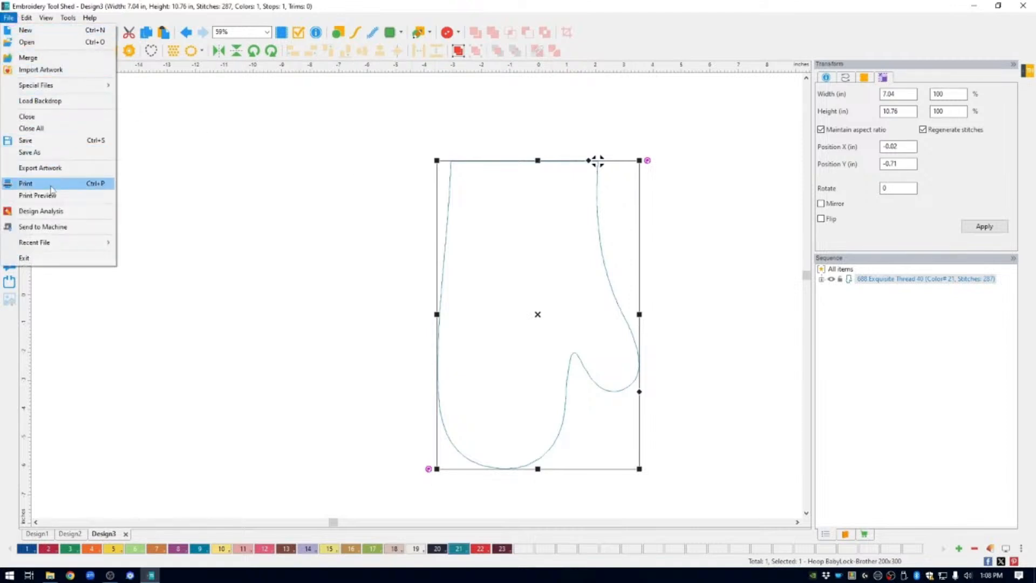
{"action": "left_click", "coordinate": [38, 196]}
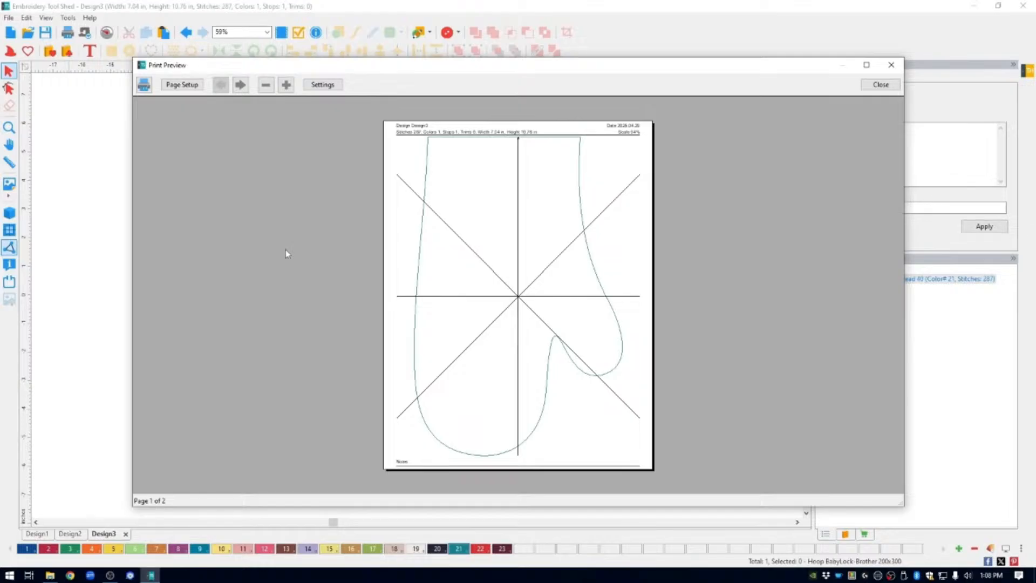
{"action": "left_click", "coordinate": [485, 416]}
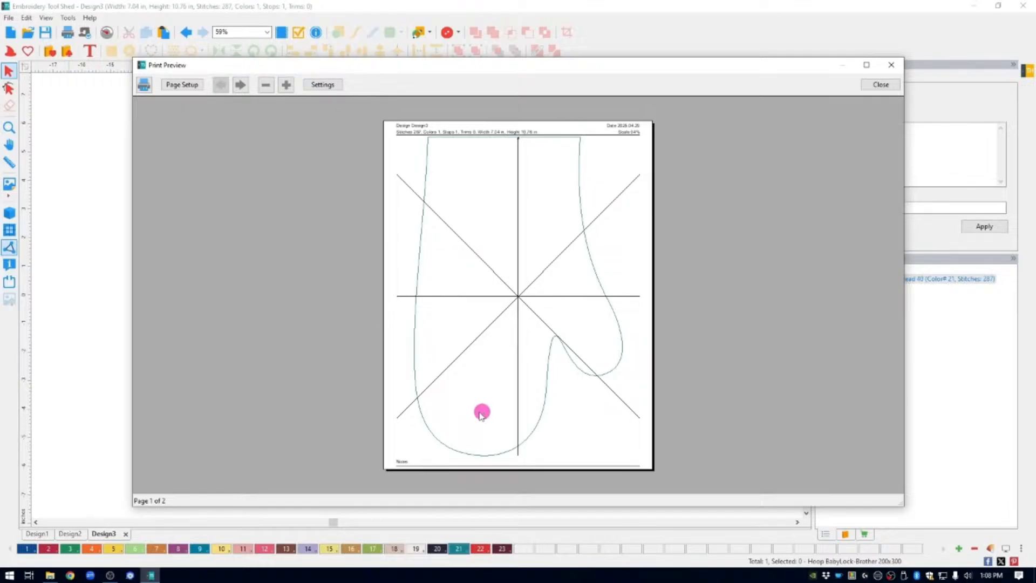
{"action": "left_click", "coordinate": [598, 346]}
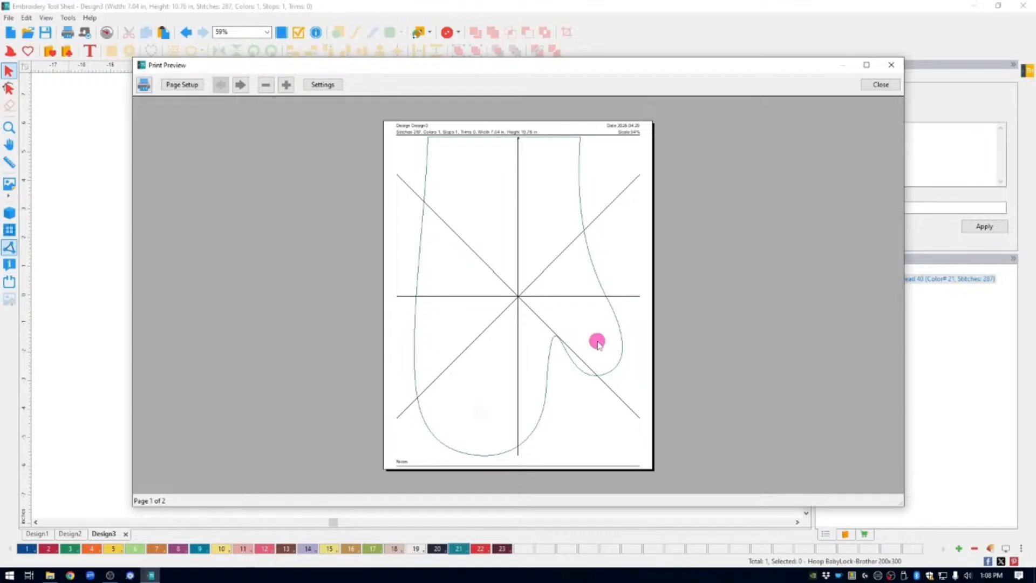
{"action": "left_click", "coordinate": [892, 65]}
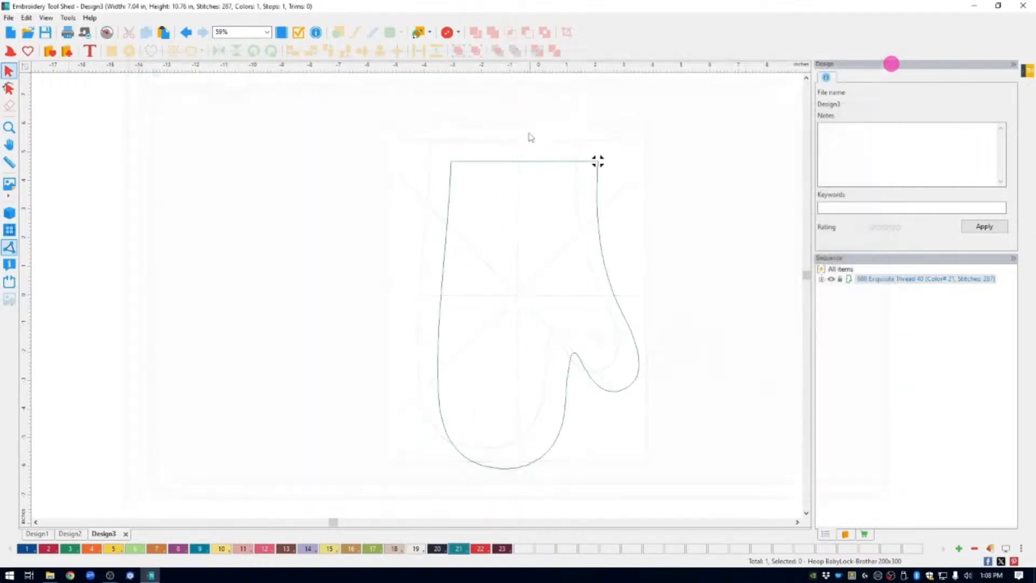
Erase the straight cuff edge across the top of the mitt outline, including the leftover stub at the thumb-side corner
{"action": "left_click", "coordinate": [451, 199]}
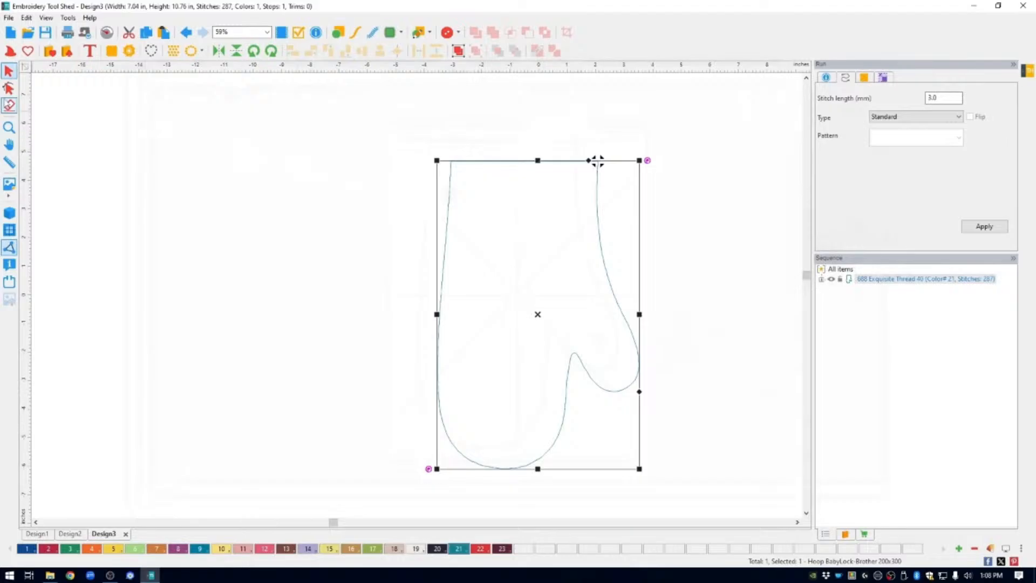
{"action": "left_click", "coordinate": [9, 88]}
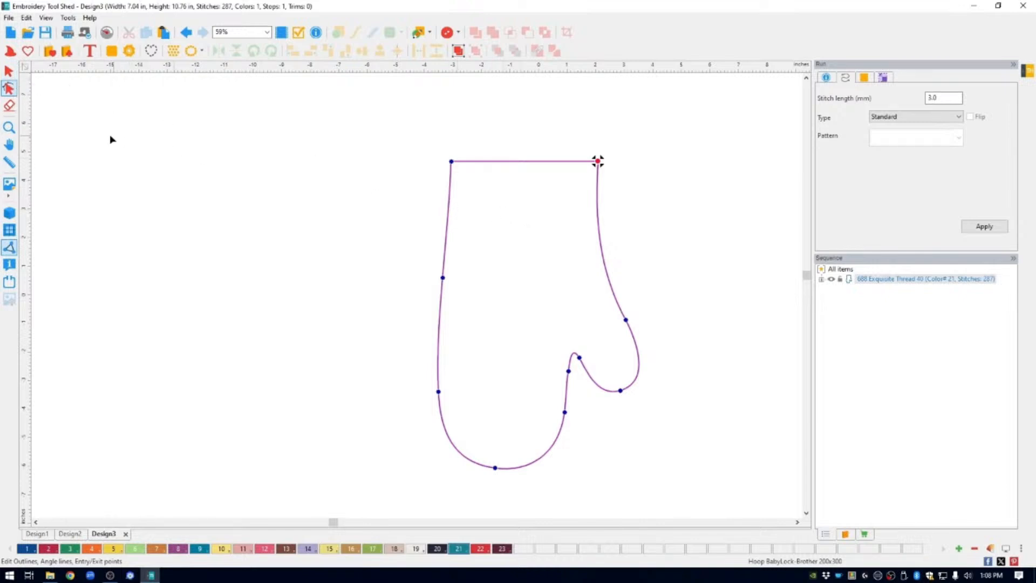
{"action": "left_click", "coordinate": [9, 70]}
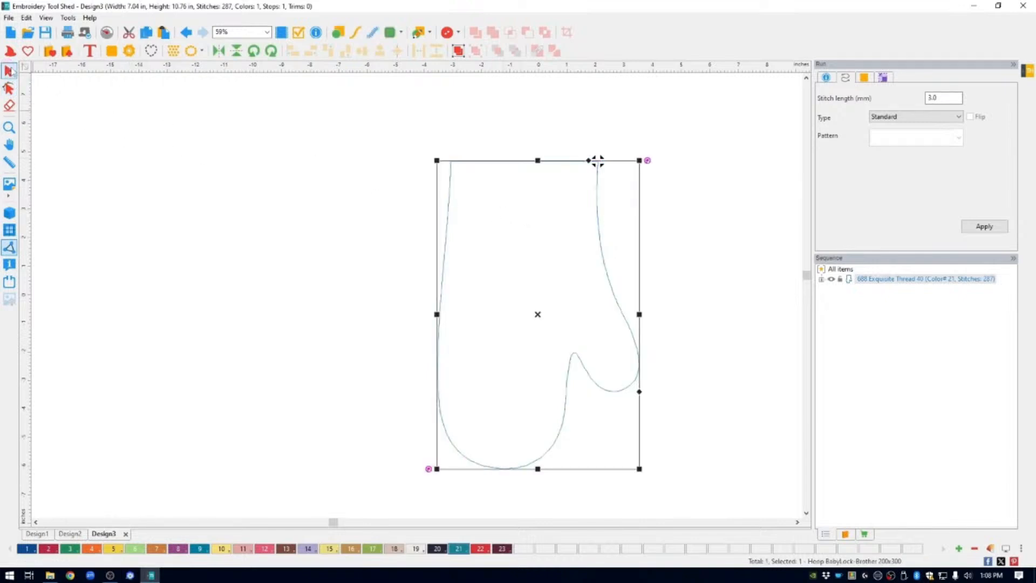
{"action": "left_click", "coordinate": [10, 106]}
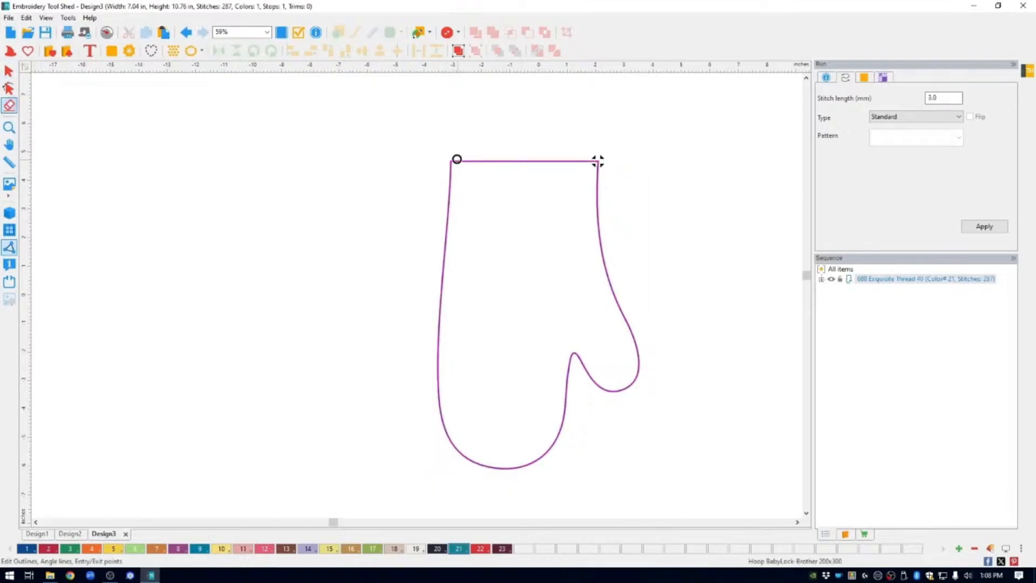
{"action": "left_click_drag", "start_coordinate": [451, 158], "coordinate": [619, 149]}
{"action": "left_click", "coordinate": [546, 162]}
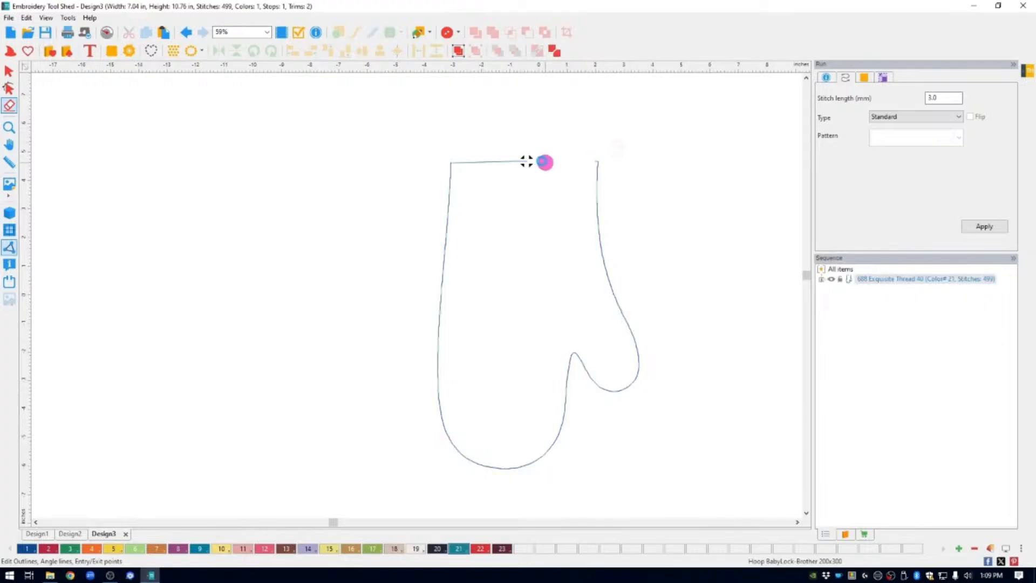
{"action": "mouse_move", "coordinate": [546, 164]}
{"action": "left_mouse_down"}
{"action": "mouse_move", "coordinate": [455, 159]}
{"action": "mouse_move", "coordinate": [456, 150]}
{"action": "left_mouse_up"}
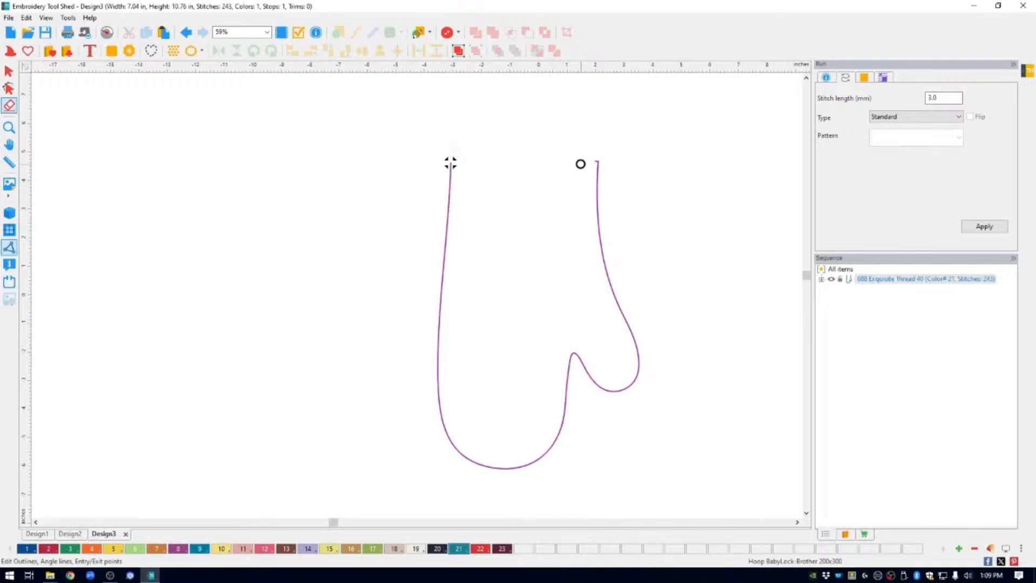
{"action": "left_click", "coordinate": [594, 159]}
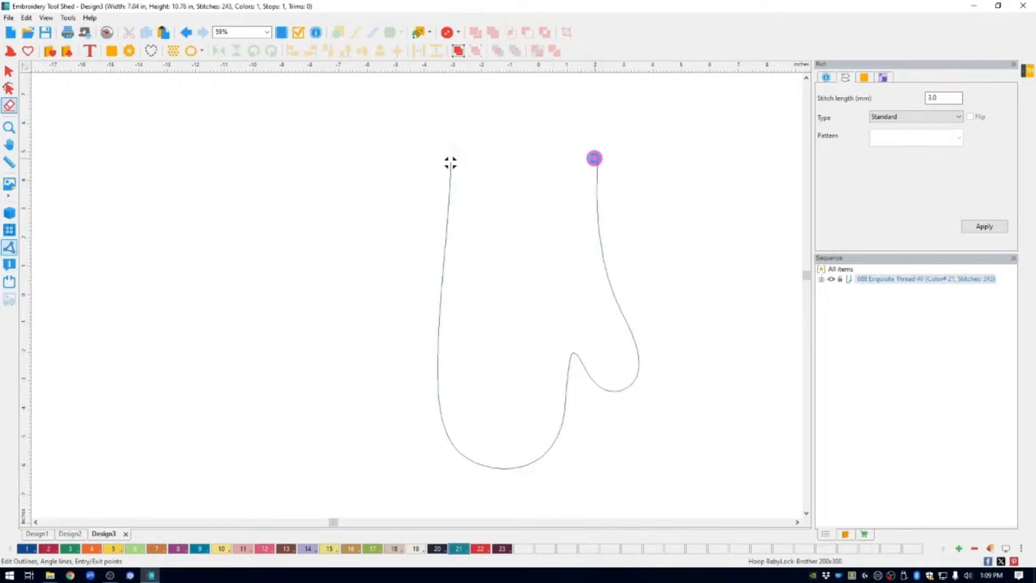
Finish trimming the open top of the mitt's thumb-side edge and move the outline to the far left of the workspace
{"action": "left_click", "coordinate": [663, 145]}
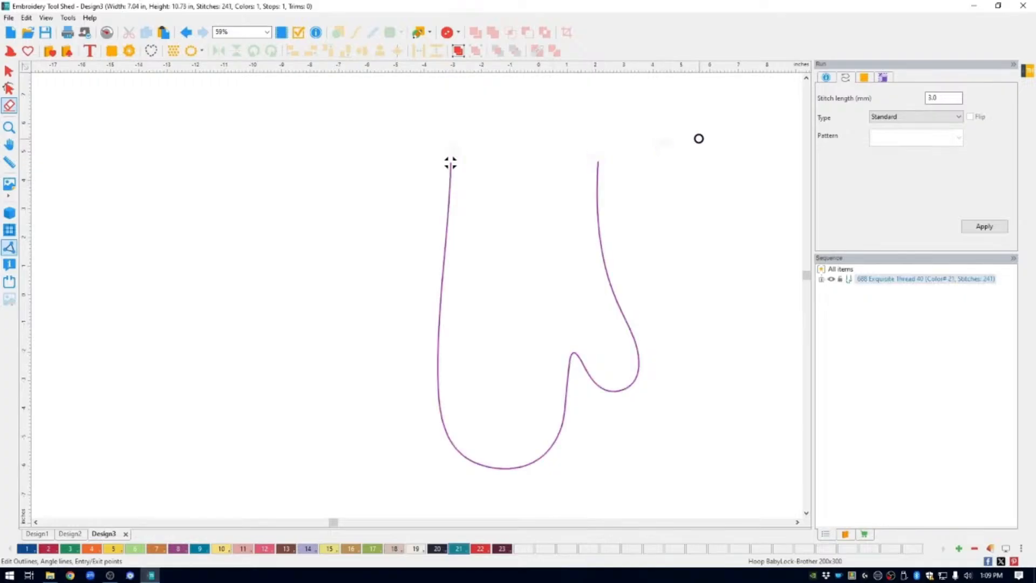
{"action": "left_click", "coordinate": [8, 71]}
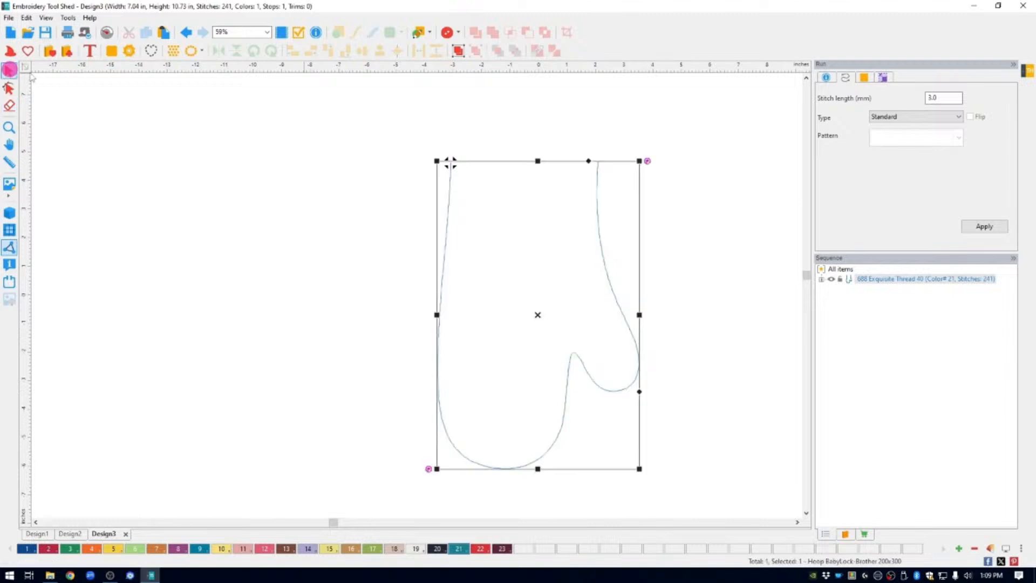
{"action": "left_click_drag", "start_coordinate": [440, 284], "coordinate": [30, 288]}
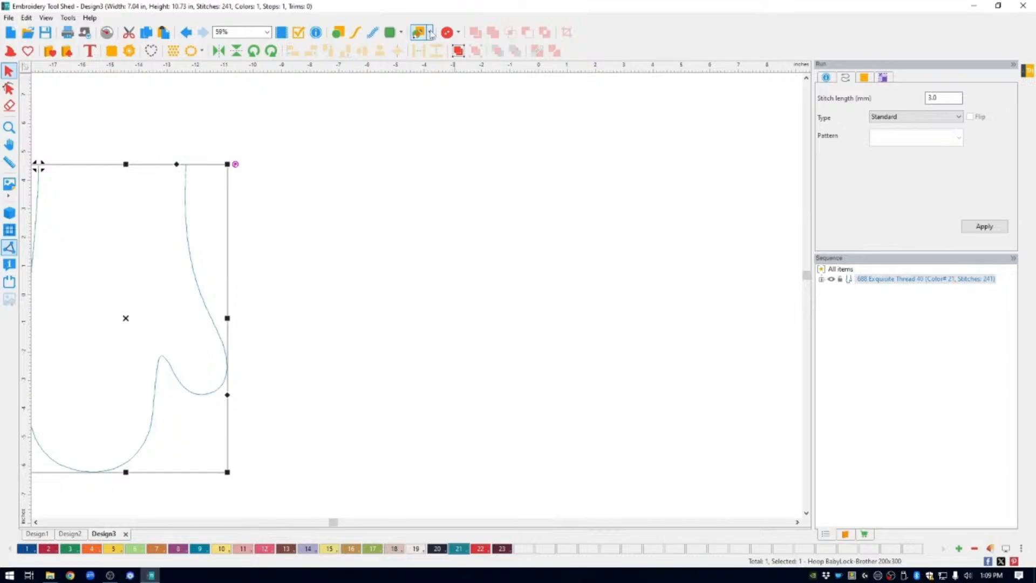
Draw an outline rectangle of about 8.98 by 13.54 inches in the empty area beside the mitt
{"action": "left_click", "coordinate": [423, 34]}
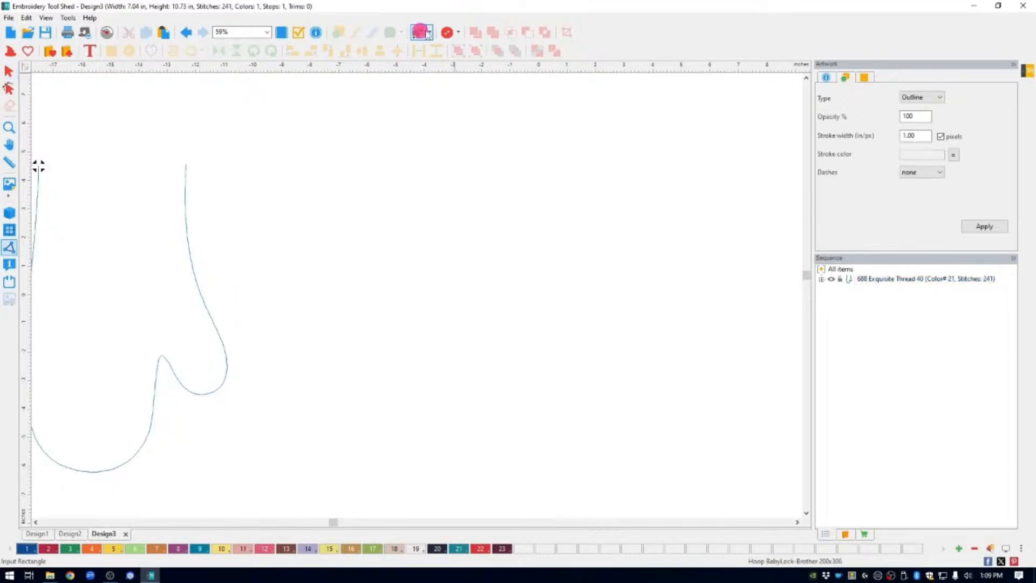
{"action": "left_click", "coordinate": [430, 33]}
{"action": "left_click", "coordinate": [455, 59]}
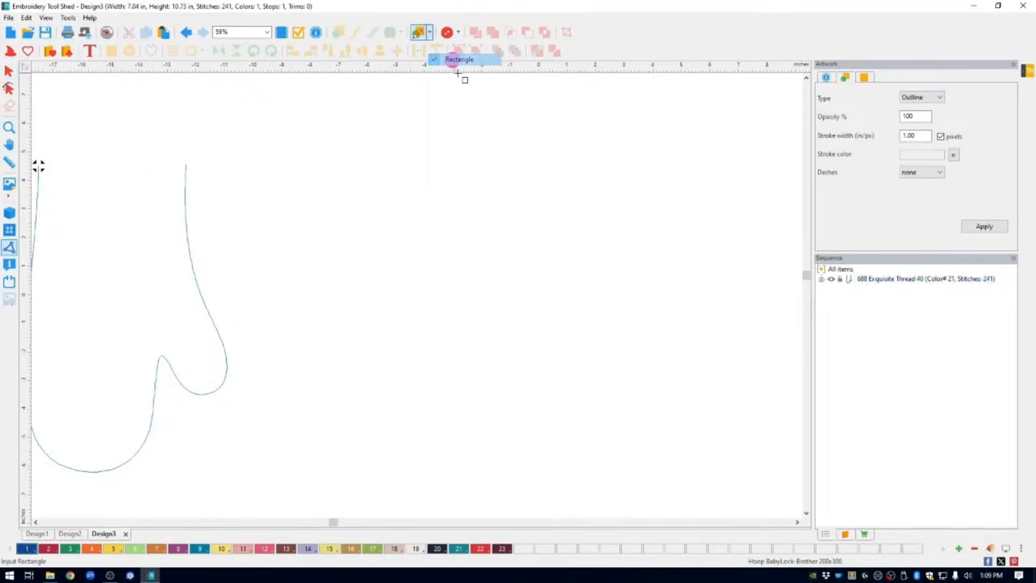
{"action": "left_click_drag", "start_coordinate": [383, 103], "coordinate": [639, 490]}
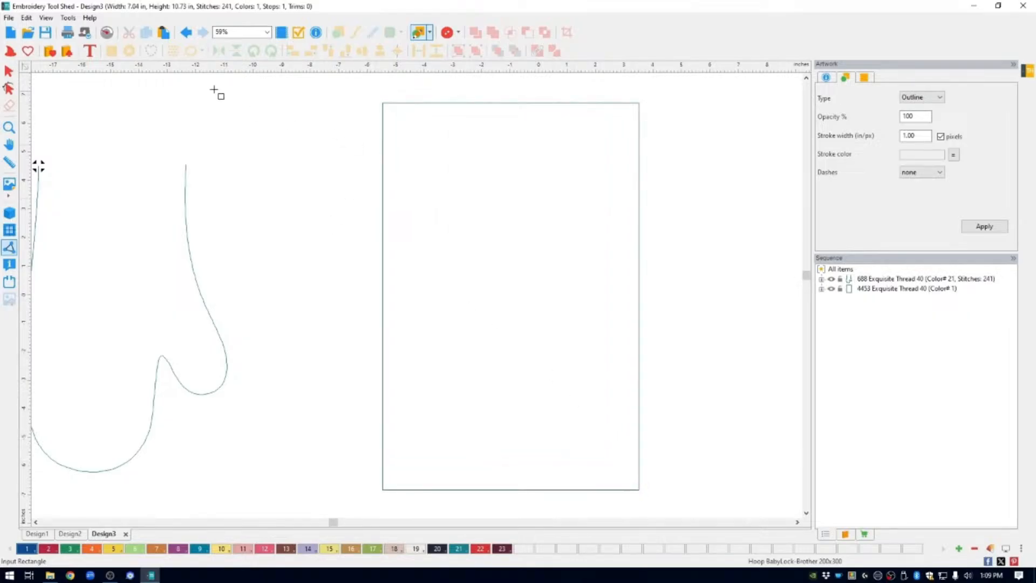
{"action": "left_click", "coordinate": [9, 71]}
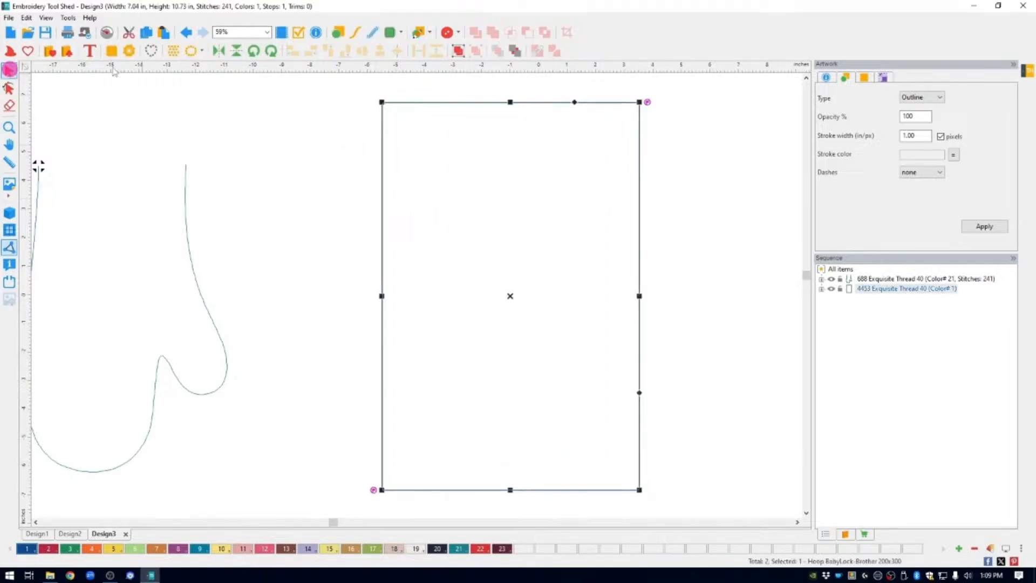
{"action": "left_click", "coordinate": [884, 78]}
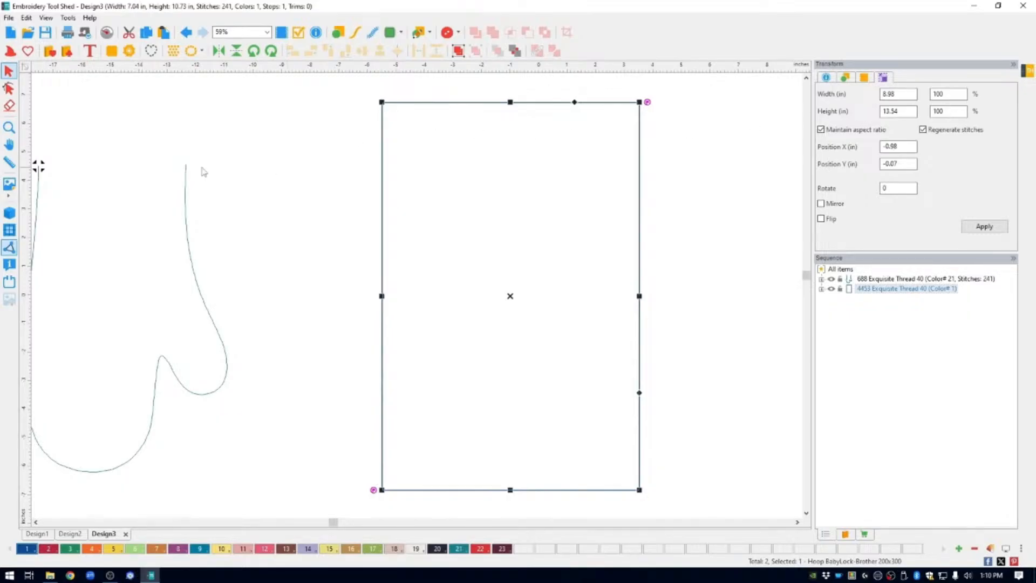
Show the BabyLock-Brother 200x300 hoop and move the mitt outline out of it, toward the far right of the workspace
{"action": "left_click", "coordinate": [9, 282]}
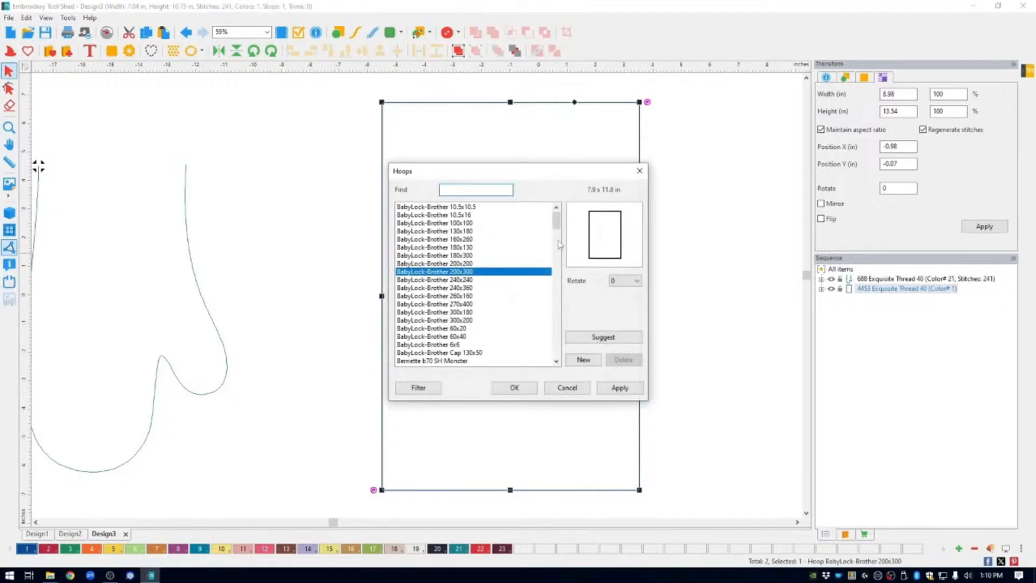
{"action": "left_click", "coordinate": [631, 190]}
{"action": "left_click", "coordinate": [514, 389]}
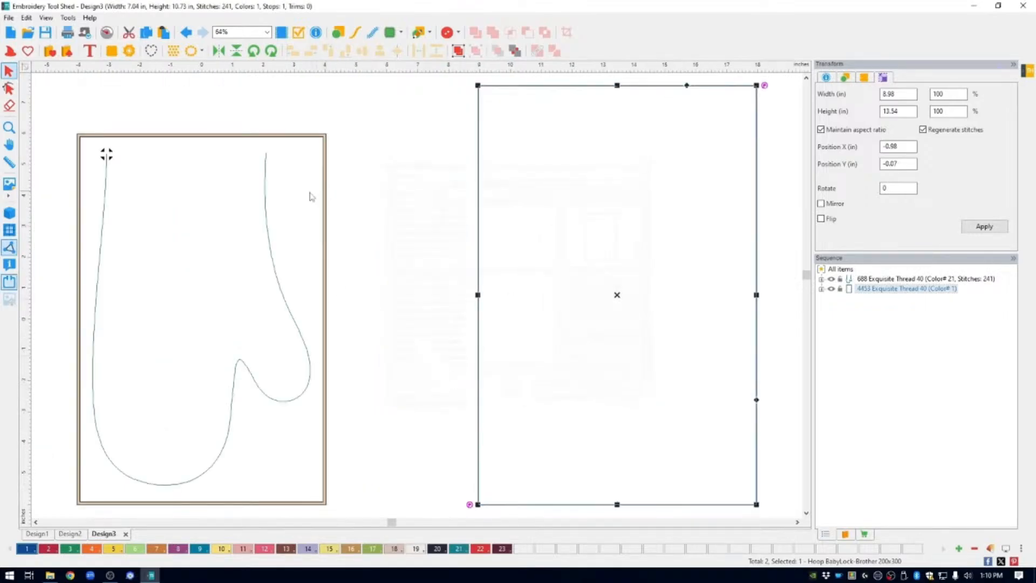
{"action": "left_click_drag", "start_coordinate": [267, 234], "coordinate": [768, 241]}
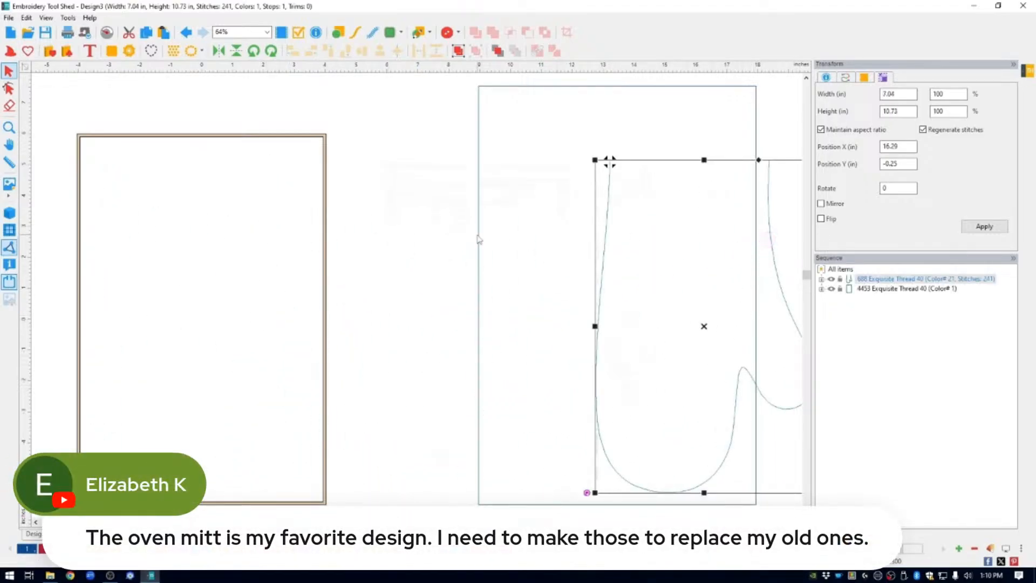
Fit the rectangle inside the hoop at about 7.76 by 11.70 inches, then hide the hoop and move the rectangle beside the mitt
{"action": "left_click_drag", "start_coordinate": [479, 241], "coordinate": [82, 289]}
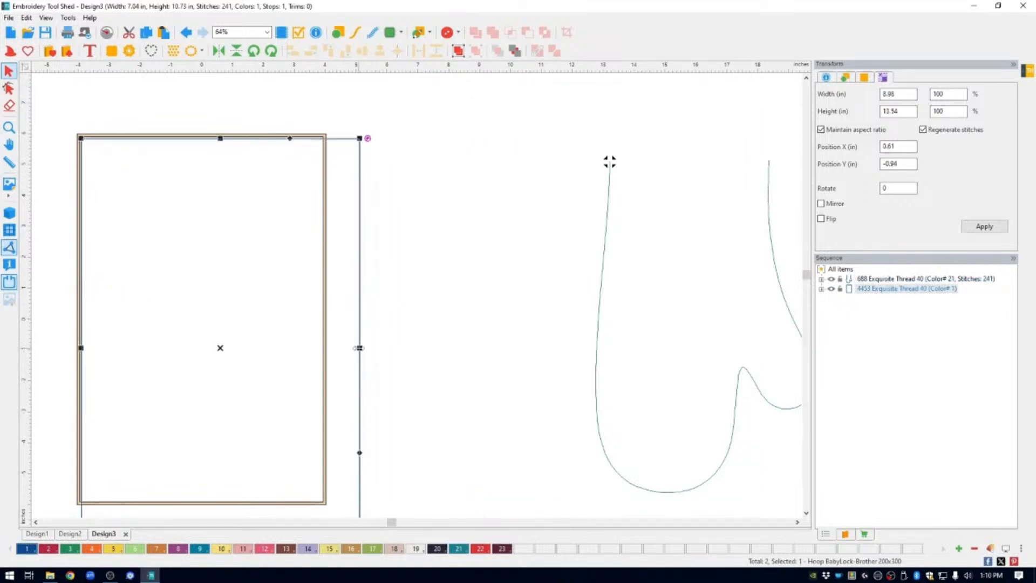
{"action": "left_click_drag", "start_coordinate": [359, 348], "coordinate": [321, 350]}
{"action": "scroll", "coordinate": [486, 331], "scroll_direction": "down", "scroll_amount": 2}
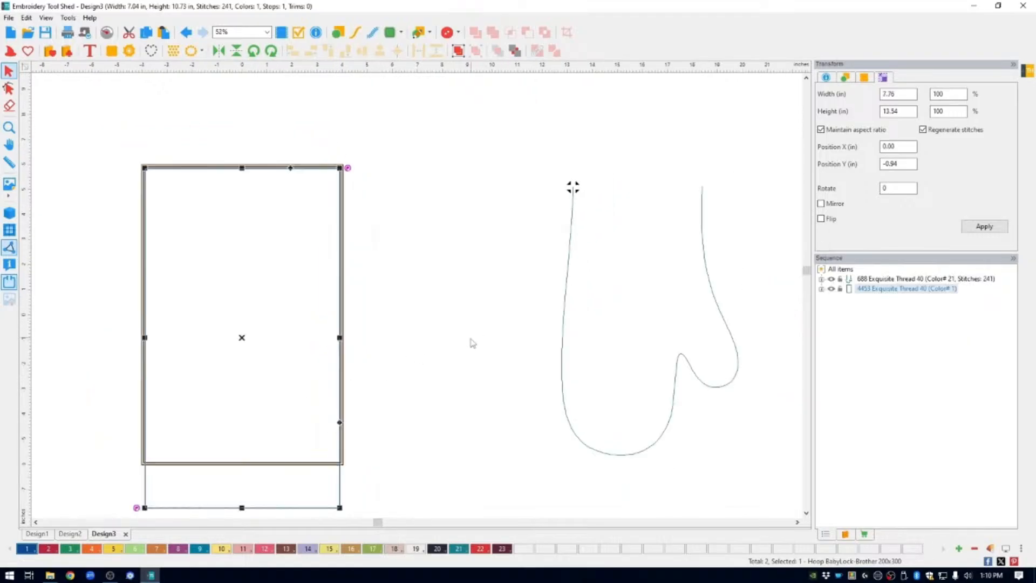
{"action": "left_click_drag", "start_coordinate": [242, 507], "coordinate": [238, 459]}
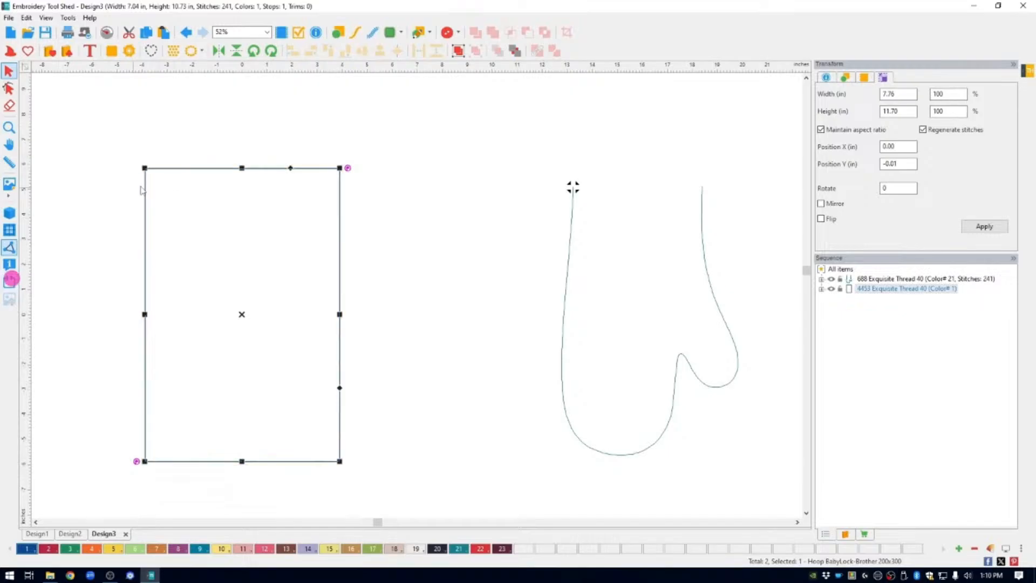
{"action": "left_click_drag", "start_coordinate": [215, 169], "coordinate": [393, 121]}
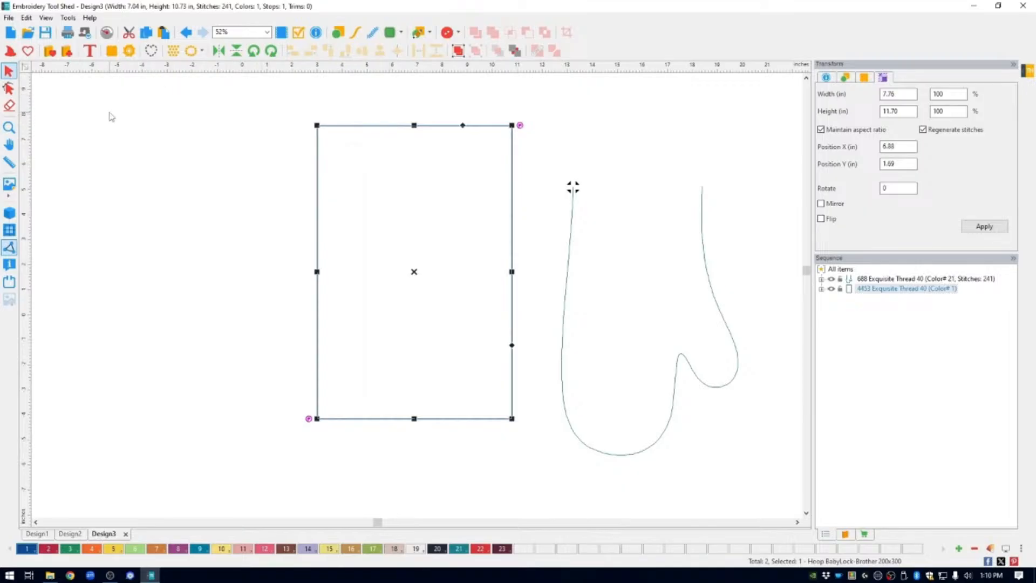
Insert the Cherry1 outline from the Food category of the outline catalog
{"action": "left_click", "coordinate": [28, 51]}
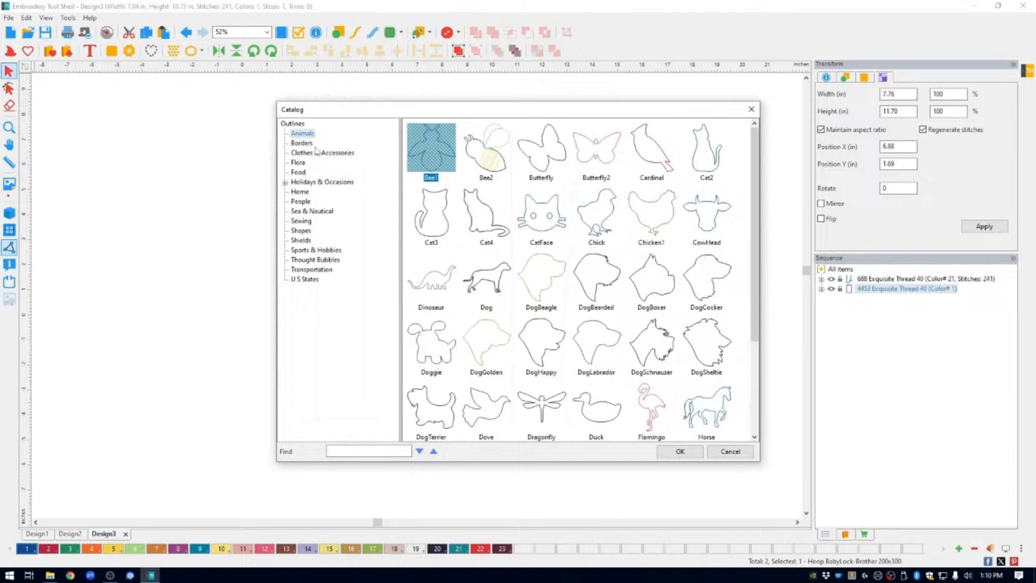
{"action": "left_click", "coordinate": [298, 172]}
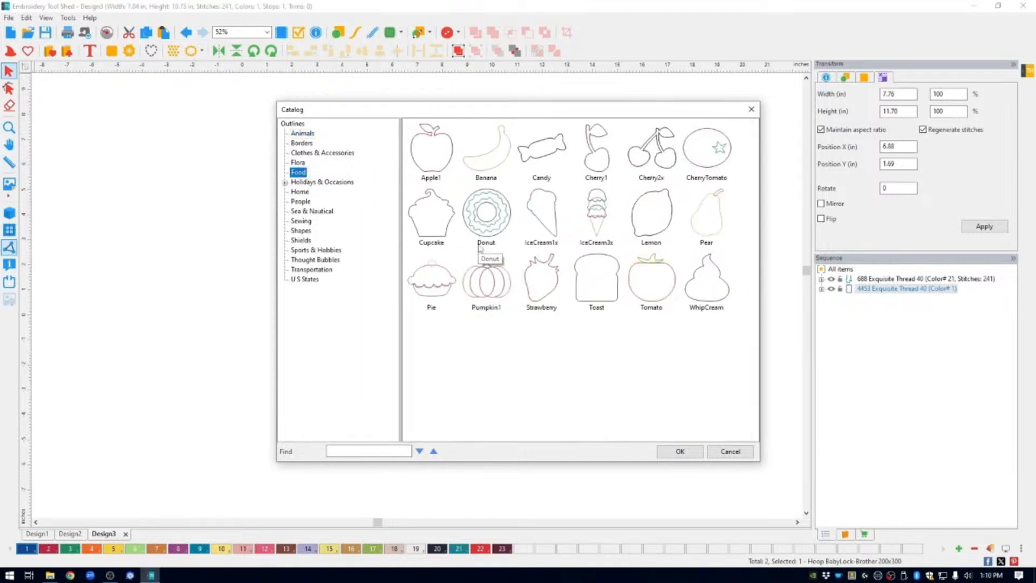
{"action": "left_click", "coordinate": [596, 165]}
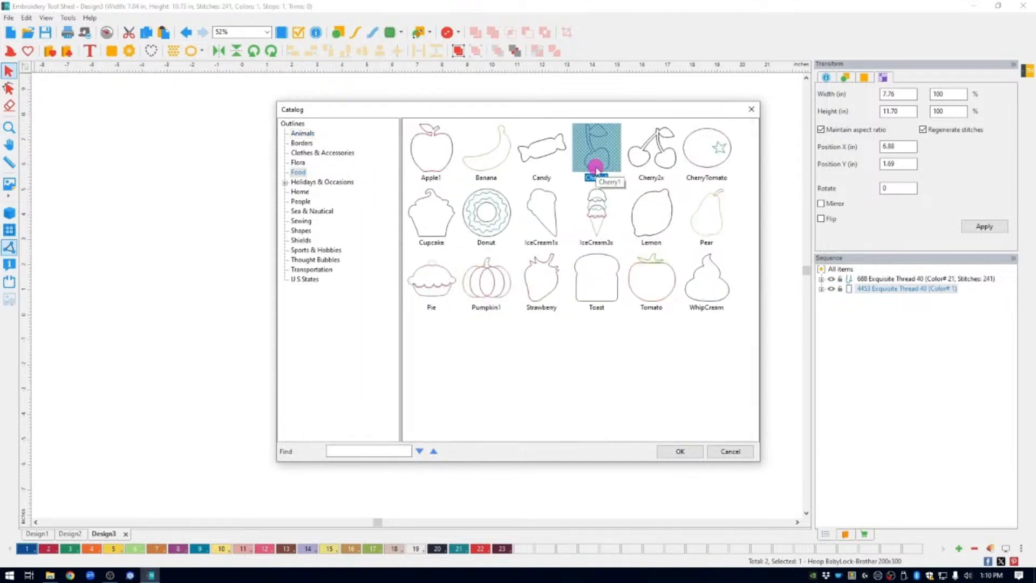
{"action": "left_click", "coordinate": [693, 452]}
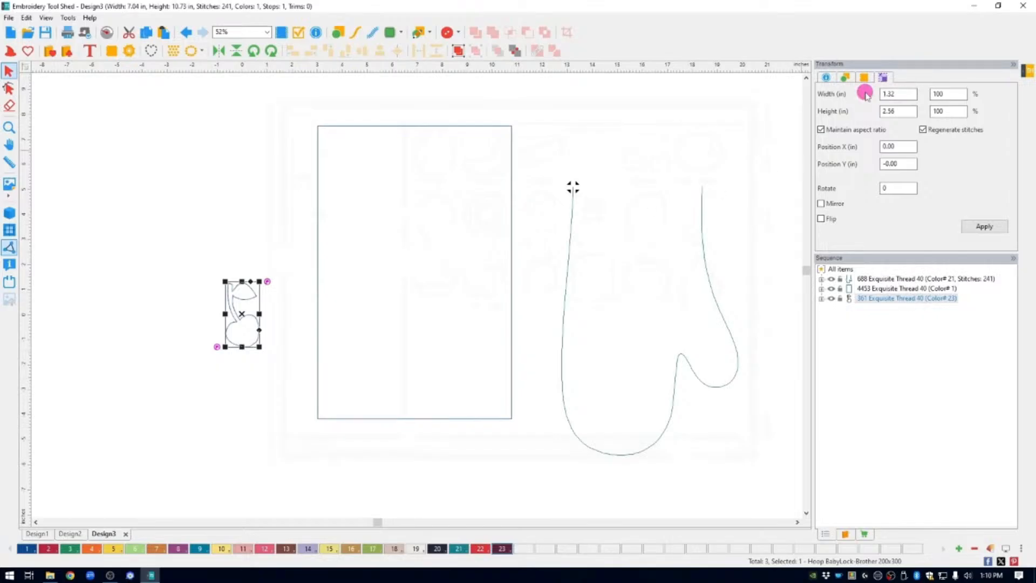
Scale the cherry to 1.25 inches wide with its proportions kept and move it up to the left of the rectangle
{"action": "left_click_drag", "start_coordinate": [906, 94], "coordinate": [865, 98]}
{"action": "type", "text": "1.25"}
{"action": "left_click", "coordinate": [997, 226]}
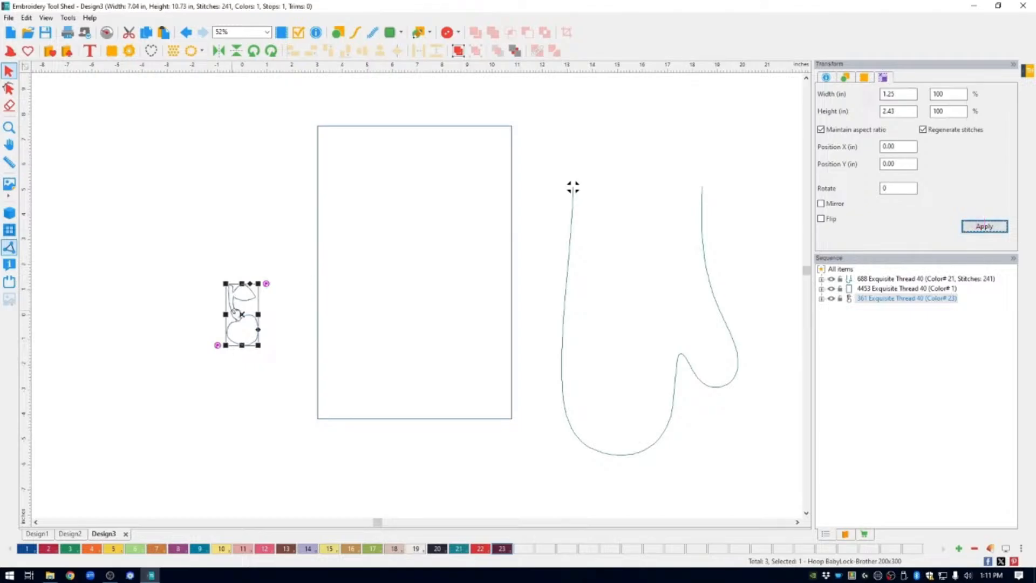
{"action": "left_click_drag", "start_coordinate": [234, 305], "coordinate": [208, 179]}
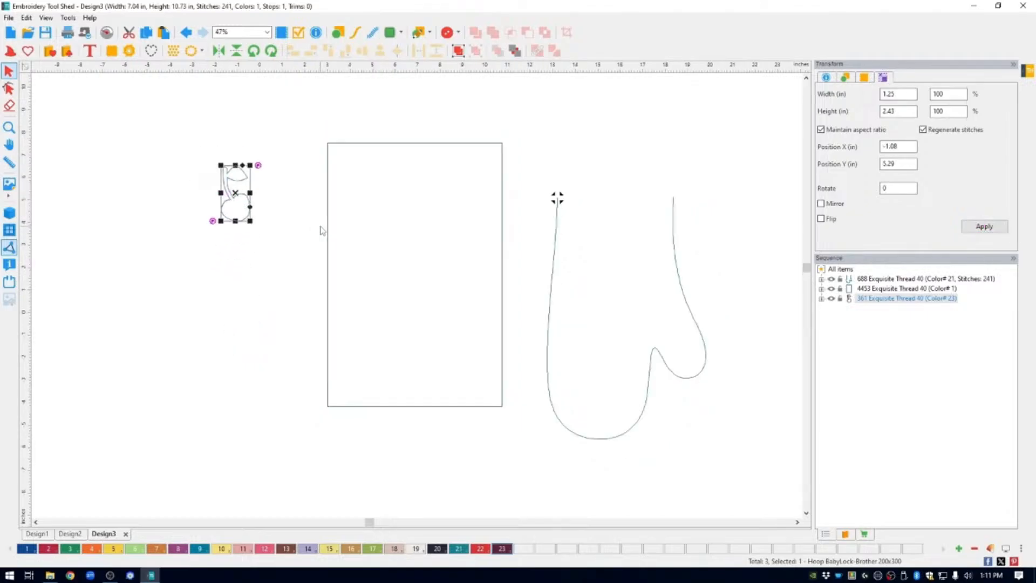
Duplicate the cherry, flip the copy vertically, and place it directly to the right of the original
{"action": "scroll", "coordinate": [322, 227], "scroll_direction": "up", "scroll_amount": 2}
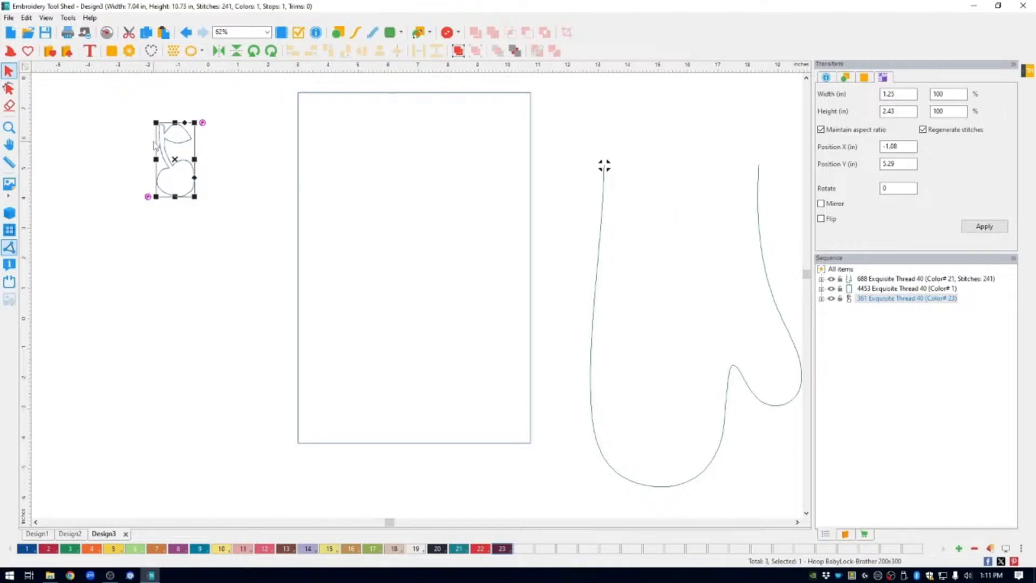
{"action": "left_click", "coordinate": [146, 32]}
{"action": "left_click", "coordinate": [165, 32]}
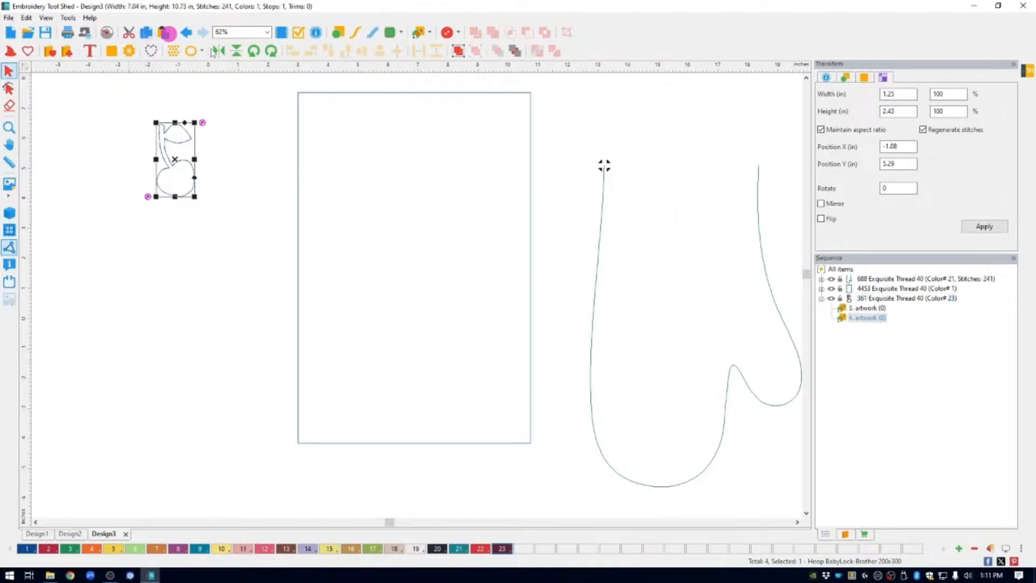
{"action": "left_click", "coordinate": [237, 51]}
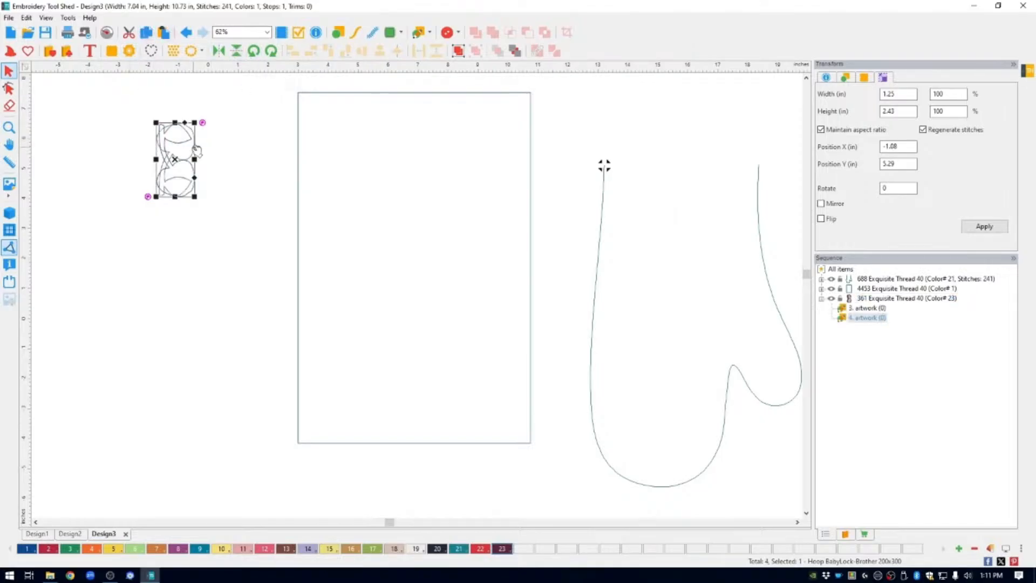
{"action": "left_click_drag", "start_coordinate": [196, 151], "coordinate": [232, 155]}
{"action": "left_click", "coordinate": [242, 158]}
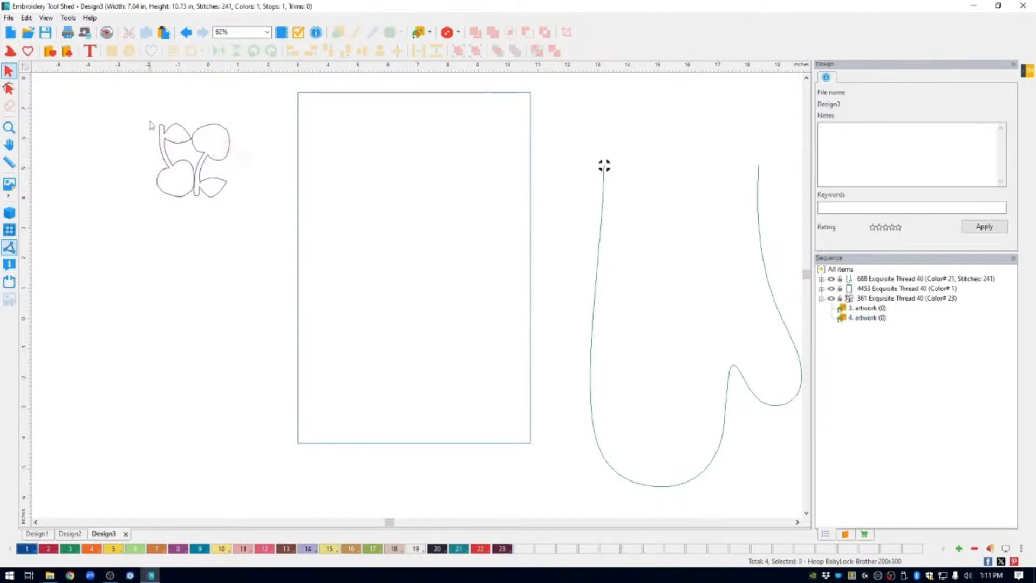
Select both cherries and set up a Repeat of 4 across and 6 down, enlarging the dialog for a bigger preview
{"action": "left_click_drag", "start_coordinate": [139, 114], "coordinate": [252, 218]}
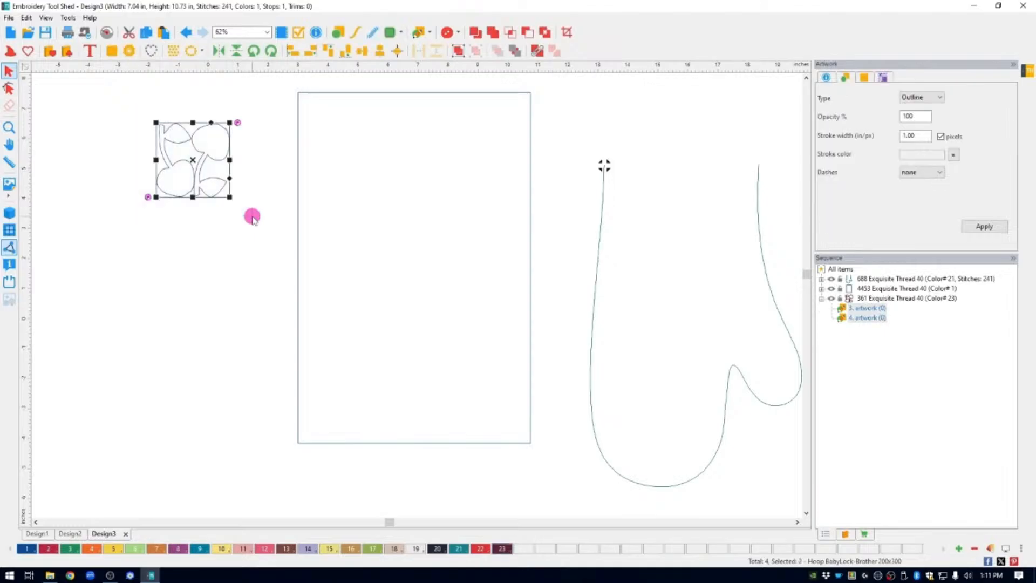
{"action": "left_click", "coordinate": [174, 52]}
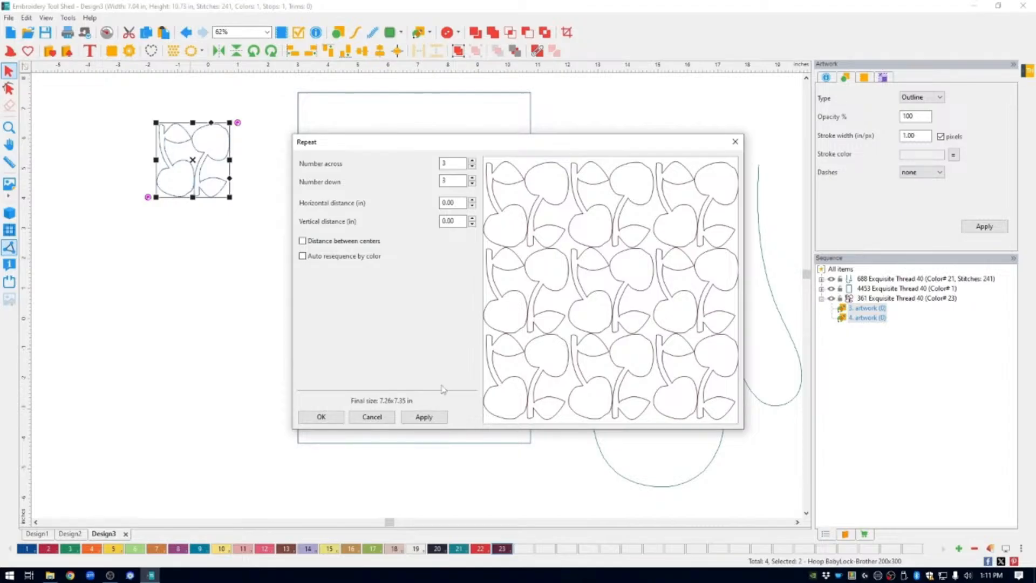
{"action": "left_click", "coordinate": [473, 161]}
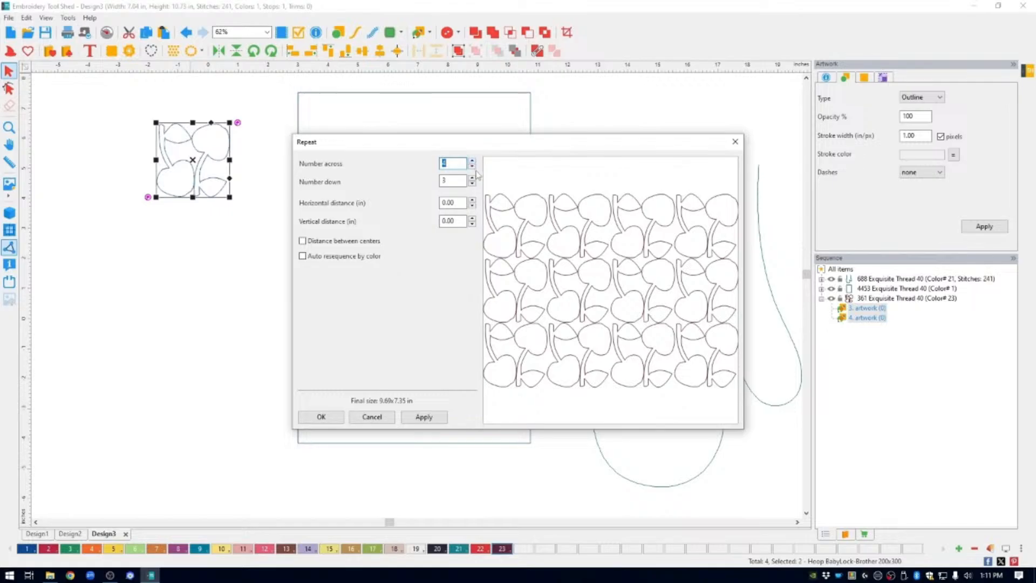
{"action": "left_click", "coordinate": [472, 177]}
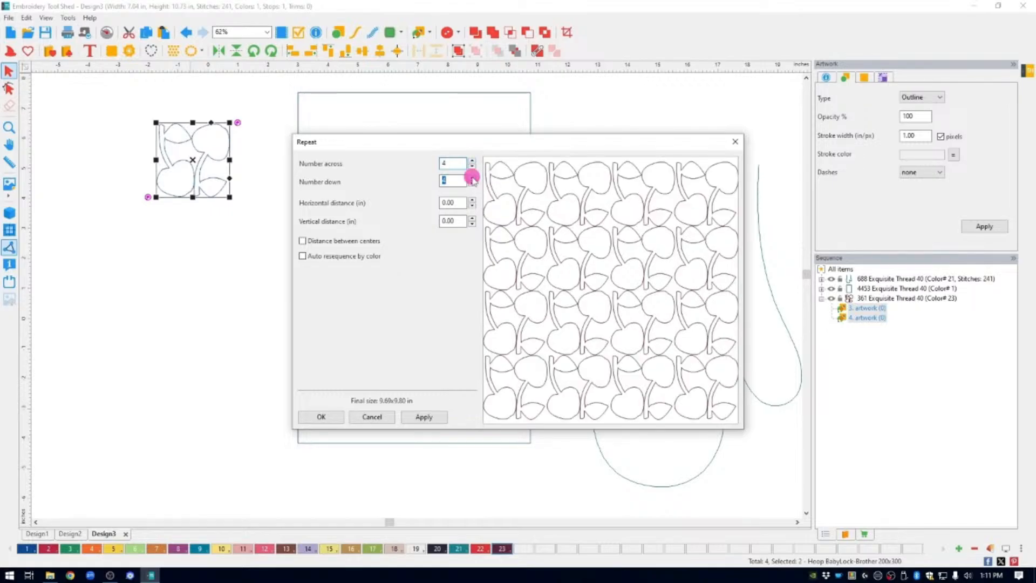
{"action": "left_click", "coordinate": [472, 178]}
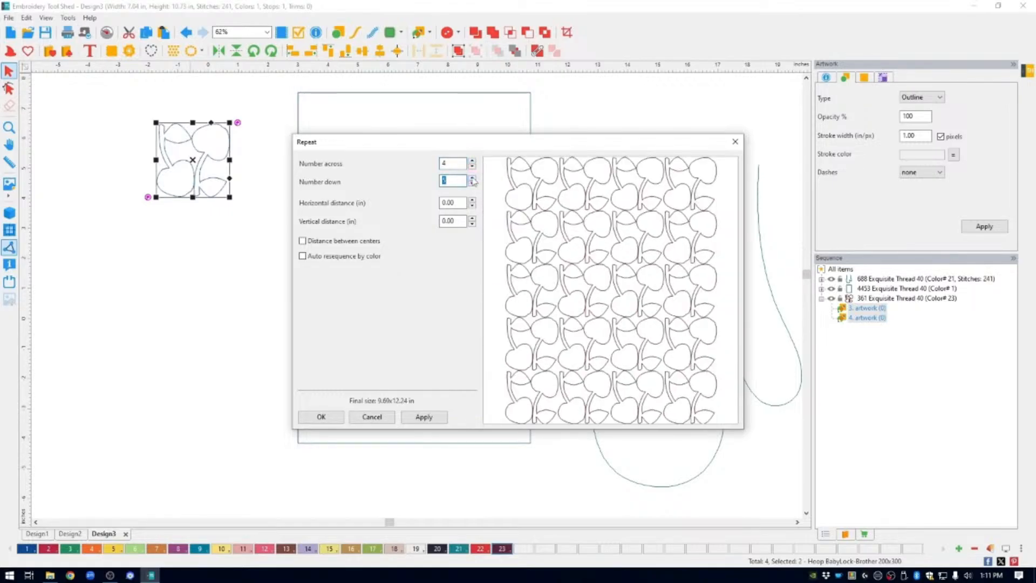
{"action": "left_click", "coordinate": [473, 177]}
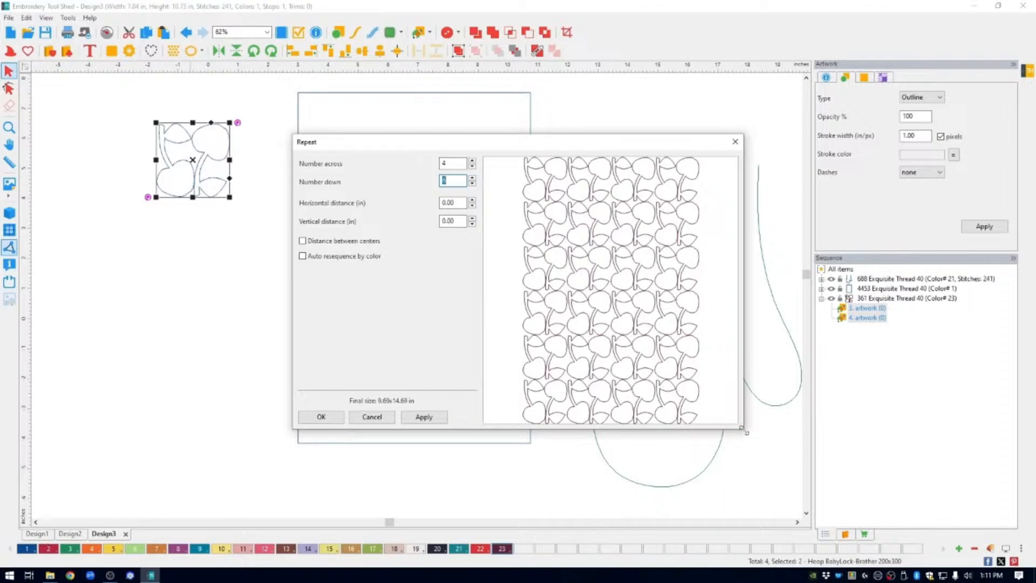
{"action": "left_click_drag", "start_coordinate": [747, 432], "coordinate": [916, 532]}
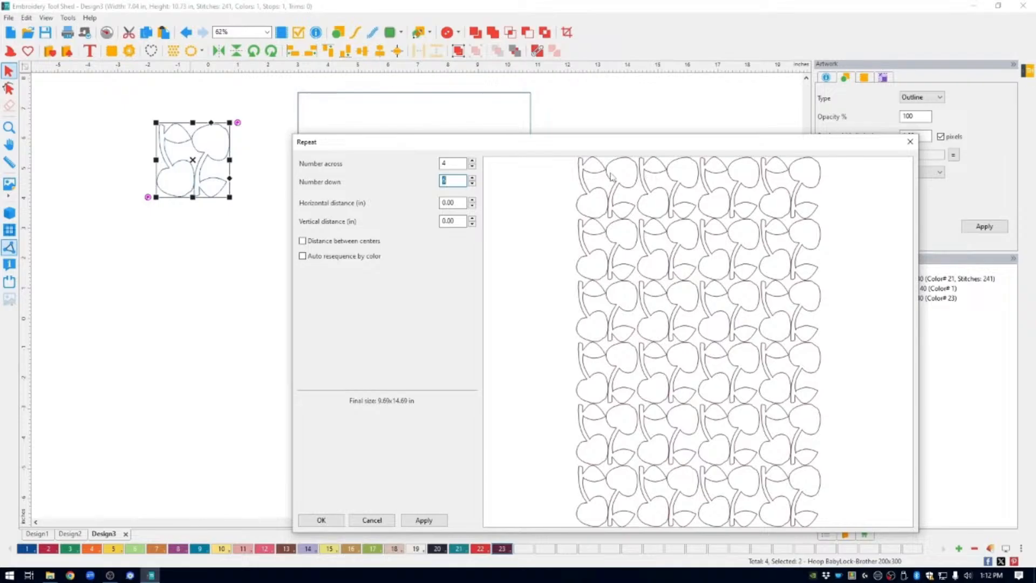
Set the repeat's horizontal distance to -0.06 inches to pull the cherry columns closer together
{"action": "left_click", "coordinate": [473, 207]}
{"action": "left_click", "coordinate": [473, 208]}
{"action": "left_click", "coordinate": [473, 207]}
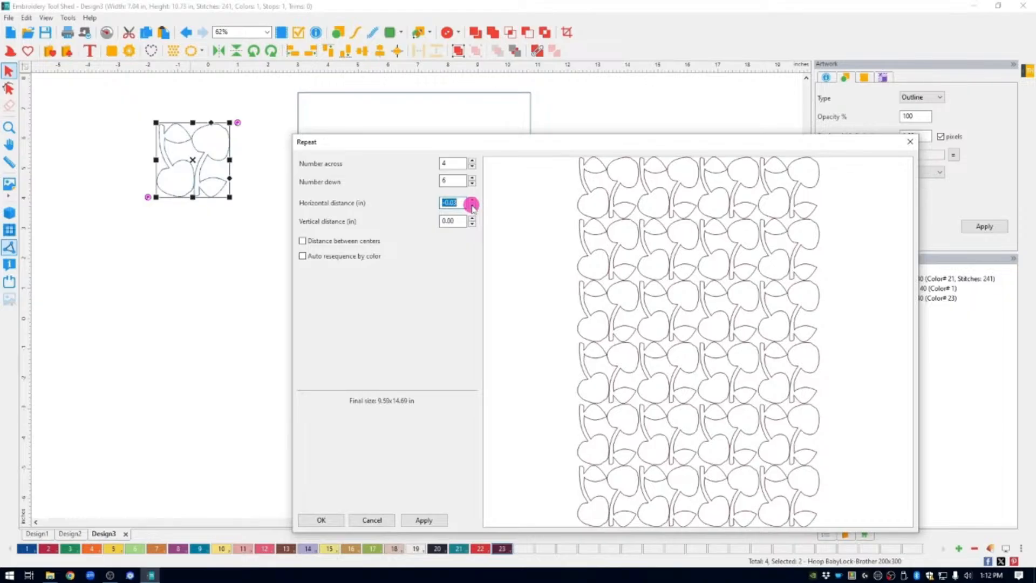
{"action": "left_click", "coordinate": [472, 207]}
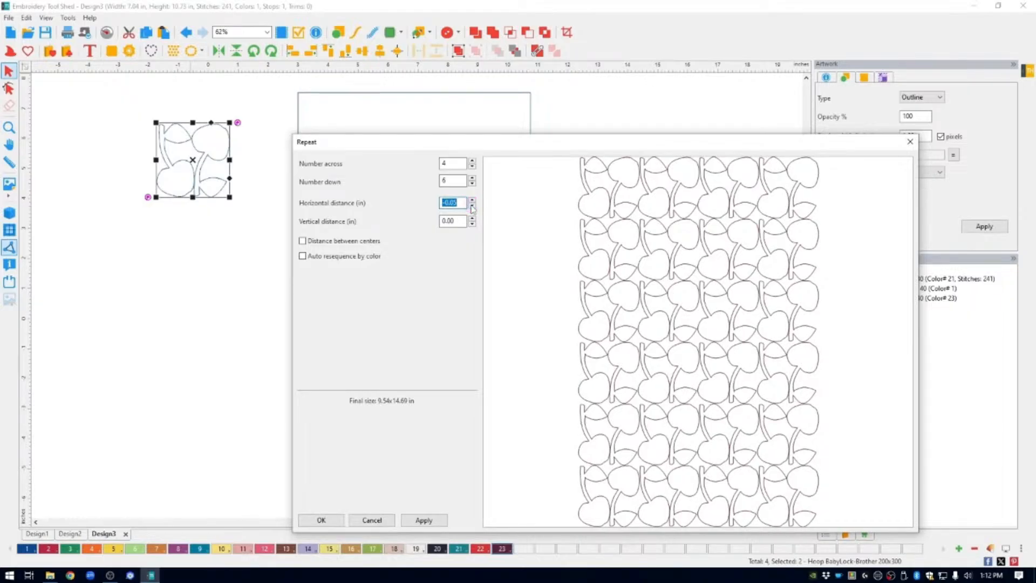
{"action": "left_click", "coordinate": [472, 207]}
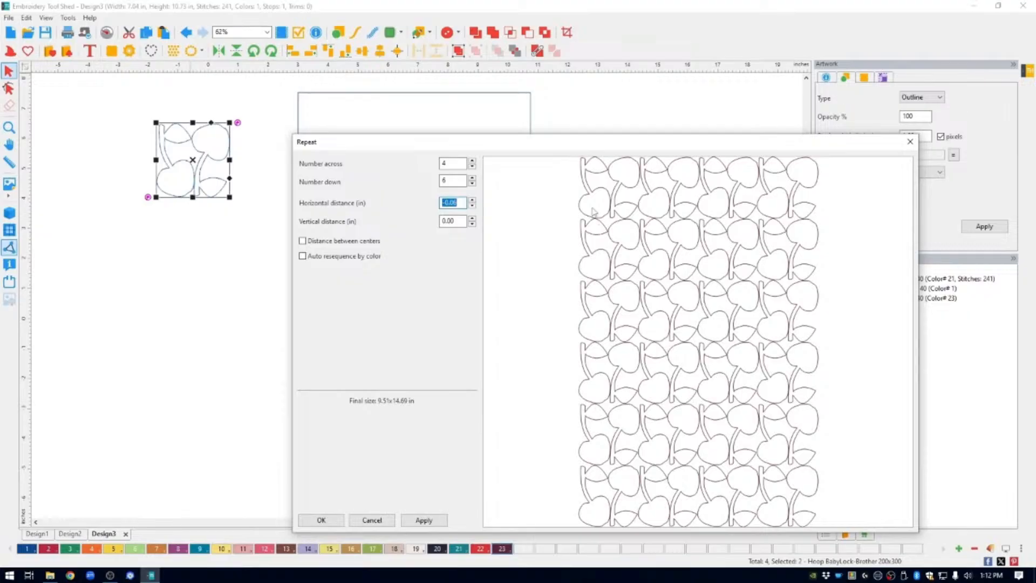
Create the cherry repeat and move it over the hoop-sized rectangle so it covers the rectangle completely
{"action": "left_click", "coordinate": [328, 521]}
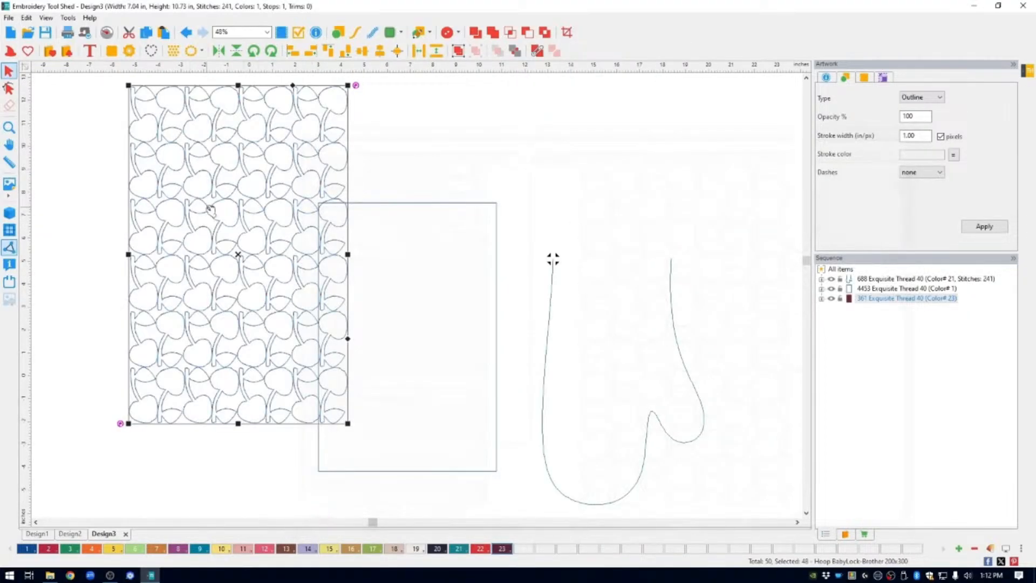
{"action": "left_click_drag", "start_coordinate": [215, 210], "coordinate": [404, 268]}
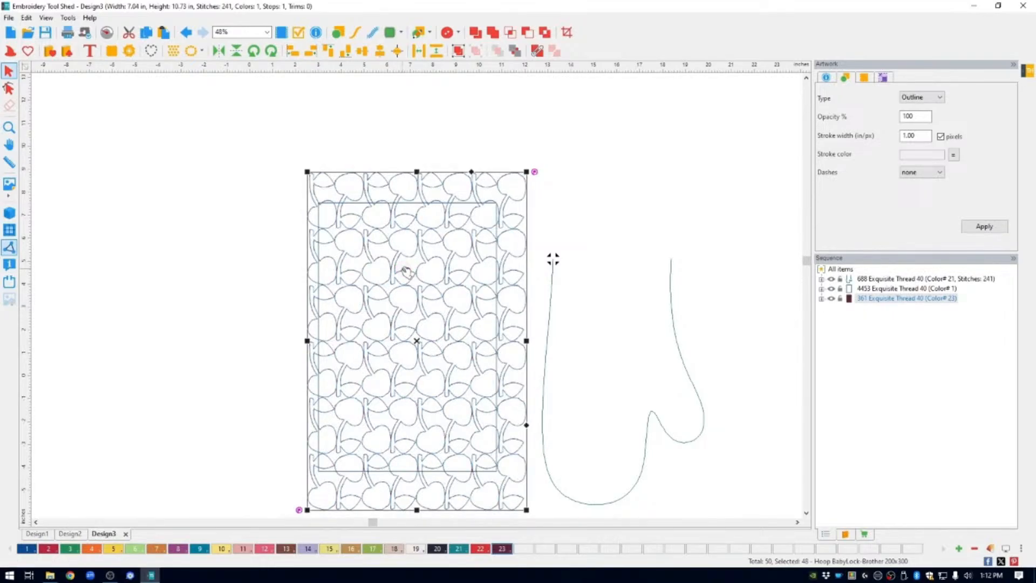
Move the rectangle forward in the sequence order so it comes after the cherry pattern
{"action": "left_click", "coordinate": [858, 288]}
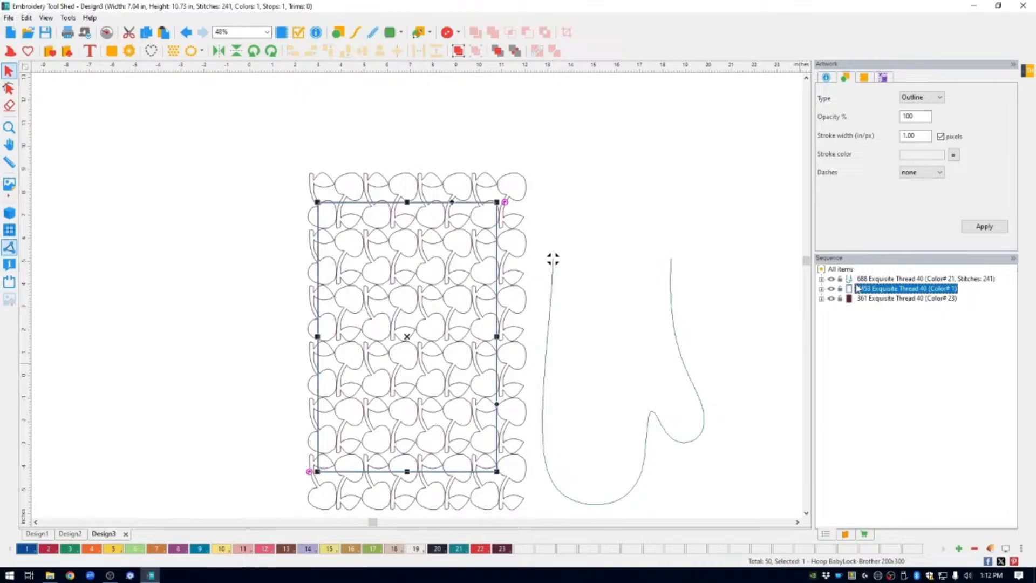
{"action": "right_click", "coordinate": [863, 290]}
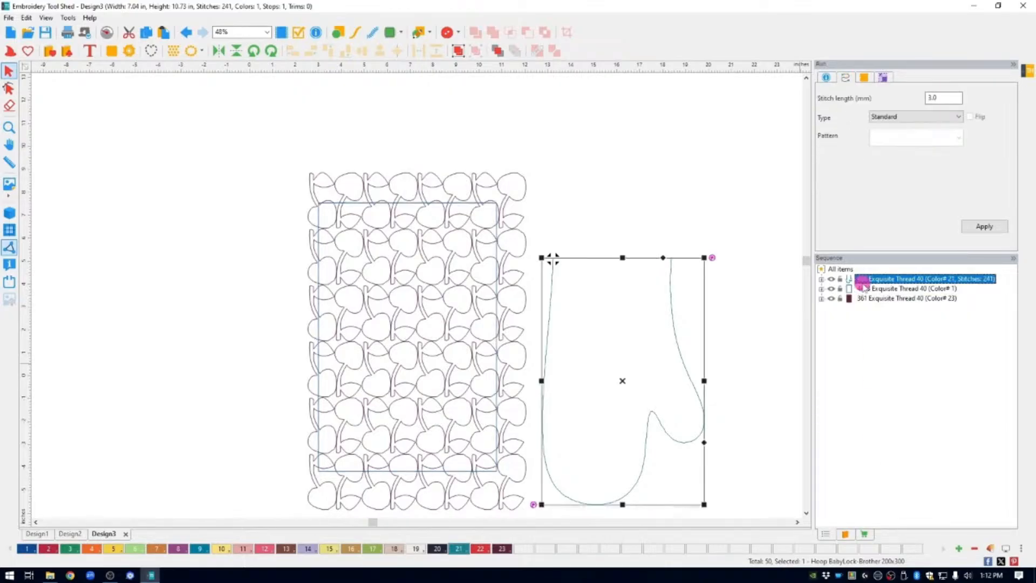
{"action": "left_click", "coordinate": [835, 317]}
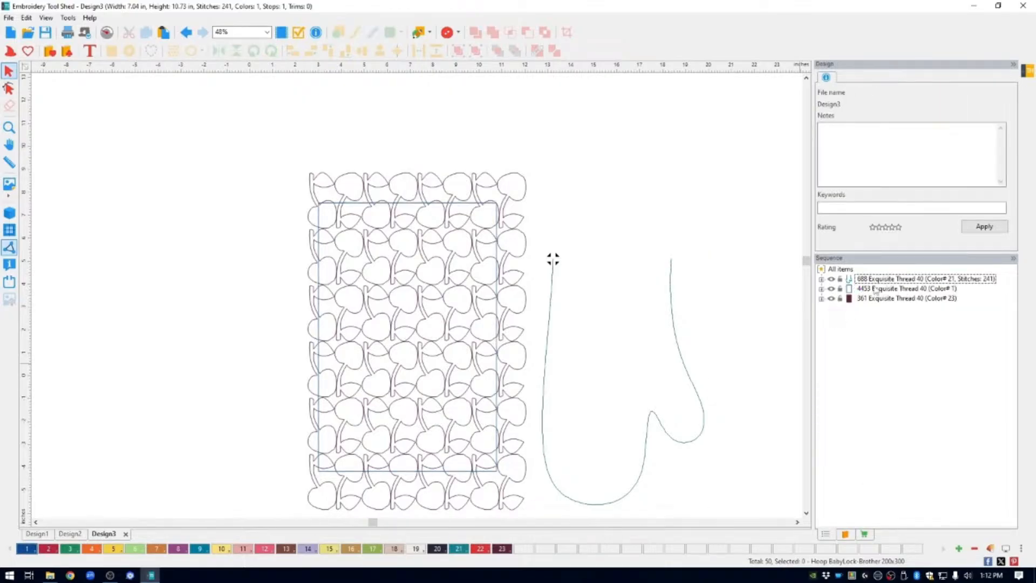
{"action": "left_click", "coordinate": [870, 289]}
{"action": "right_click", "coordinate": [871, 290]}
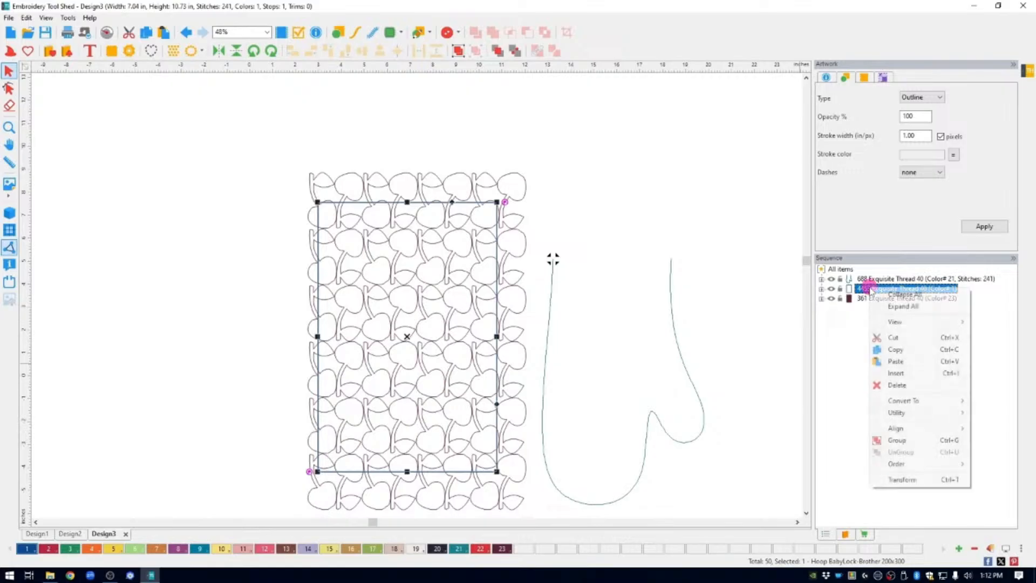
{"action": "left_click", "coordinate": [926, 465]}
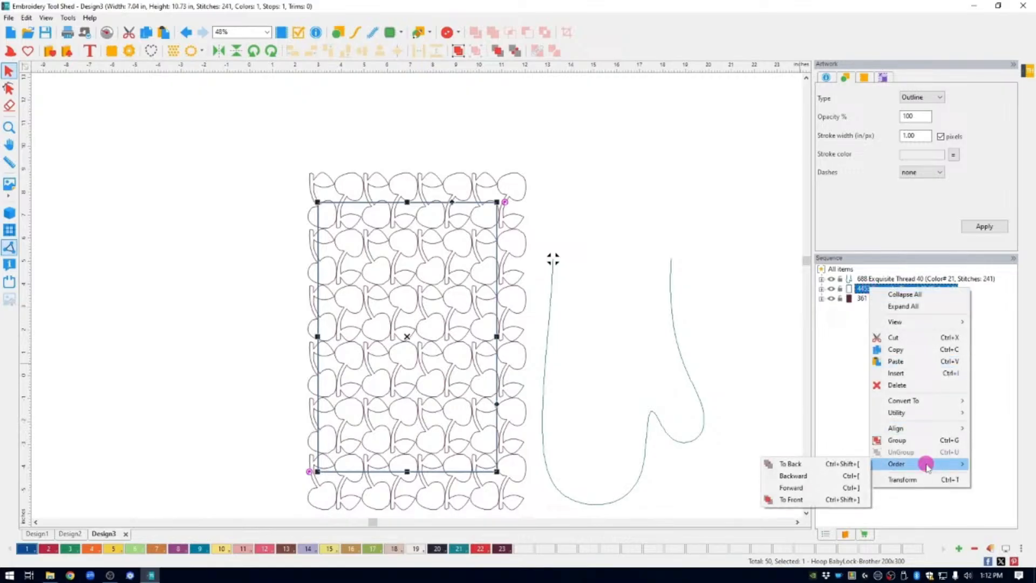
{"action": "left_click", "coordinate": [821, 486]}
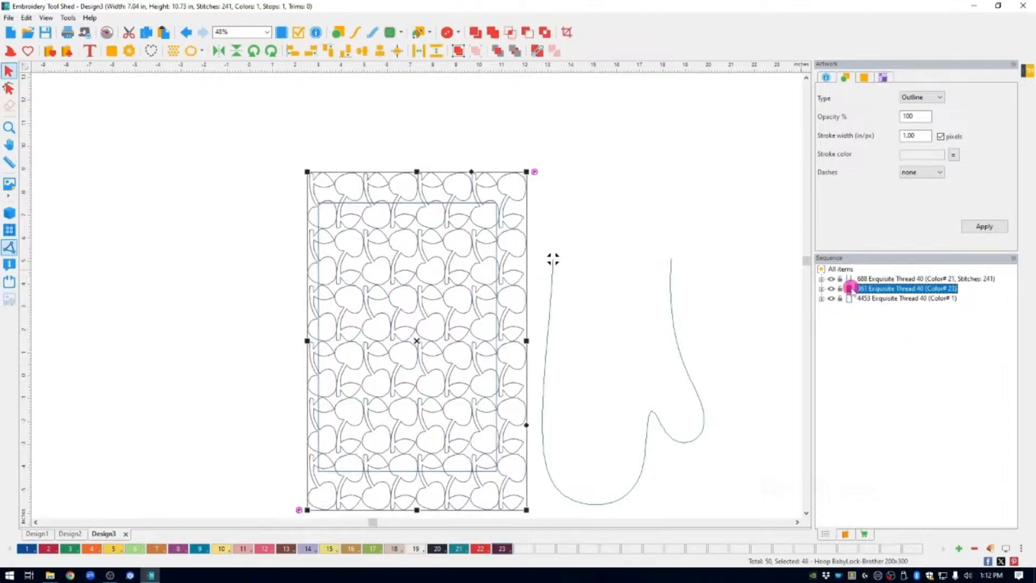
Select the cherry pattern together with the rectangle and crop the cherries to the rectangle's outline
{"action": "left_click", "coordinate": [667, 169]}
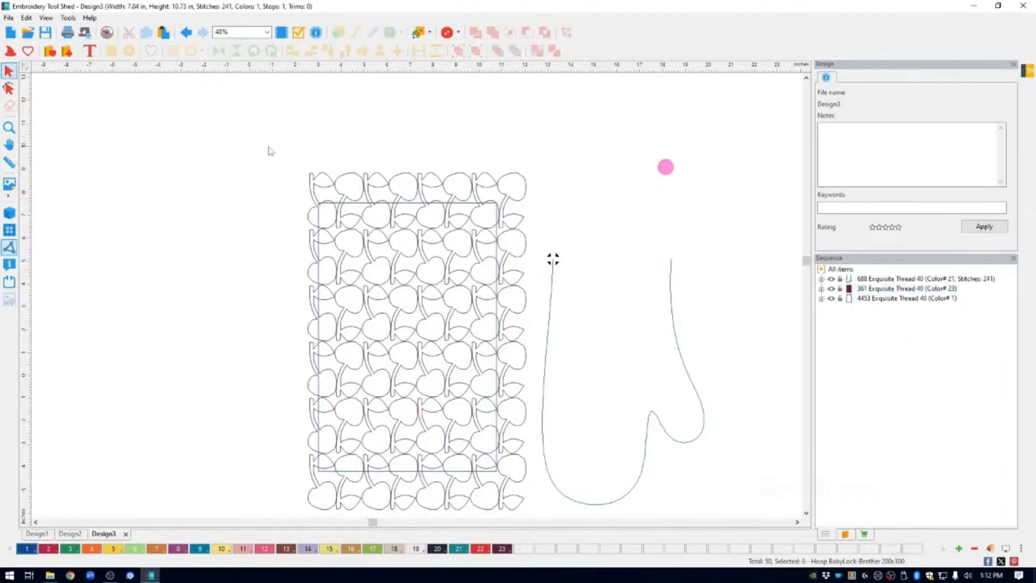
{"action": "left_click_drag", "start_coordinate": [241, 144], "coordinate": [536, 521]}
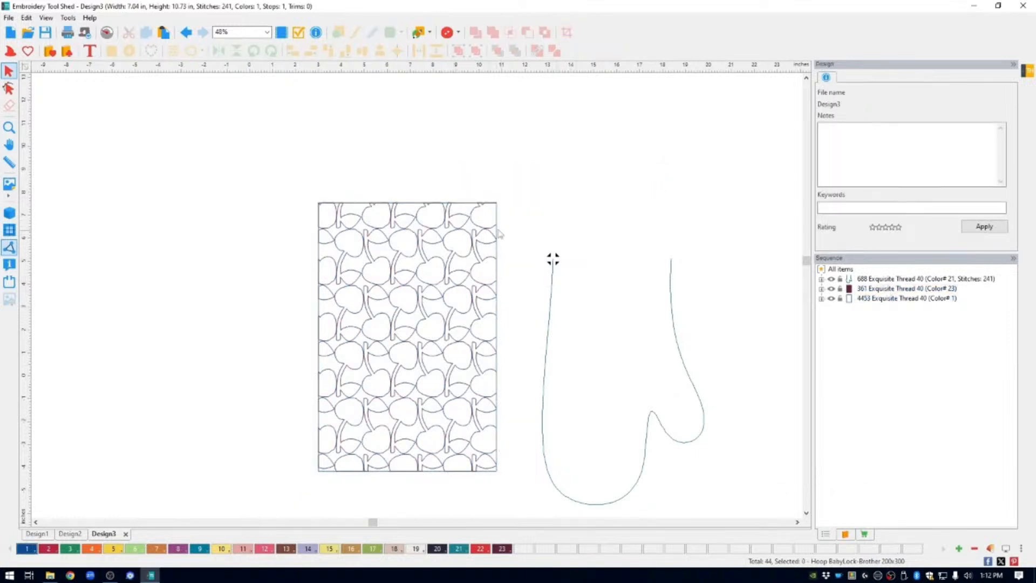
{"action": "left_click_drag", "start_coordinate": [287, 183], "coordinate": [755, 513]}
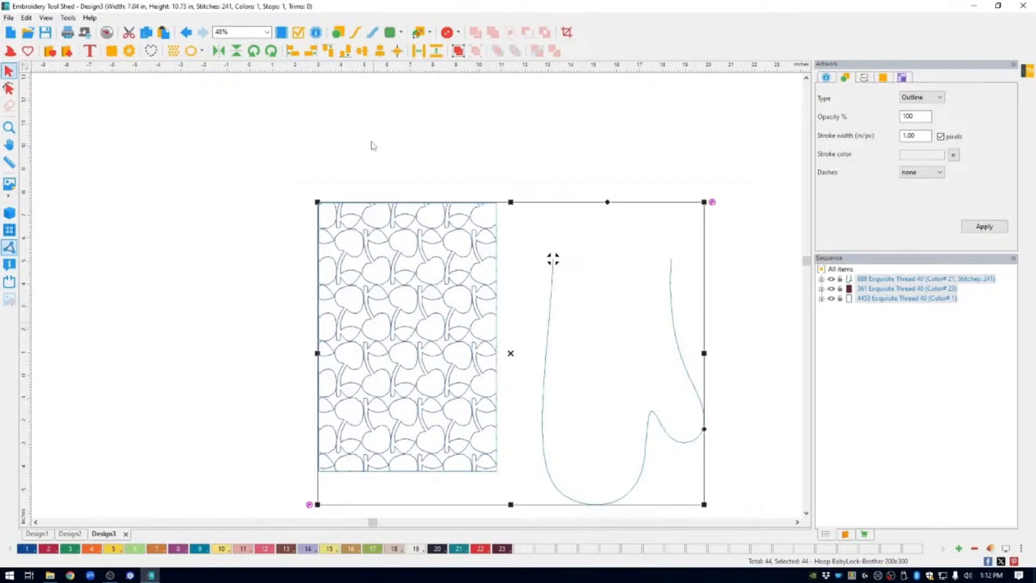
{"action": "left_click", "coordinate": [267, 32]}
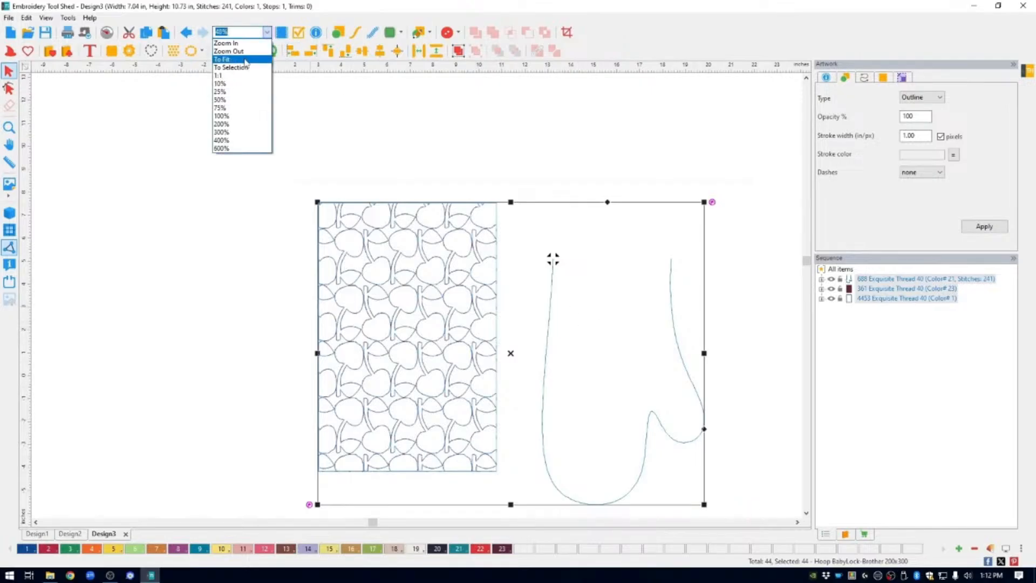
{"action": "left_click", "coordinate": [245, 60]}
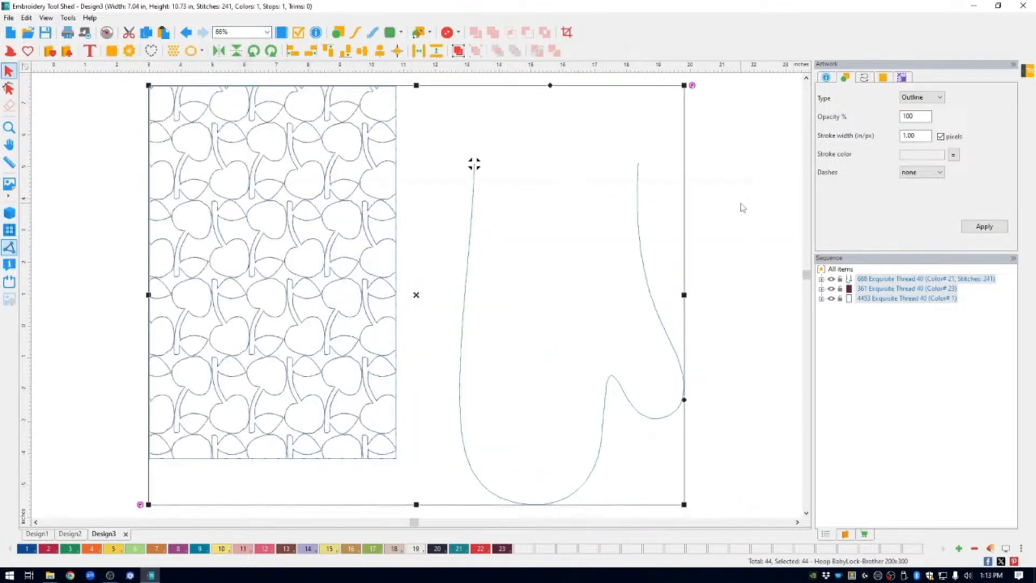
{"action": "left_click", "coordinate": [740, 204]}
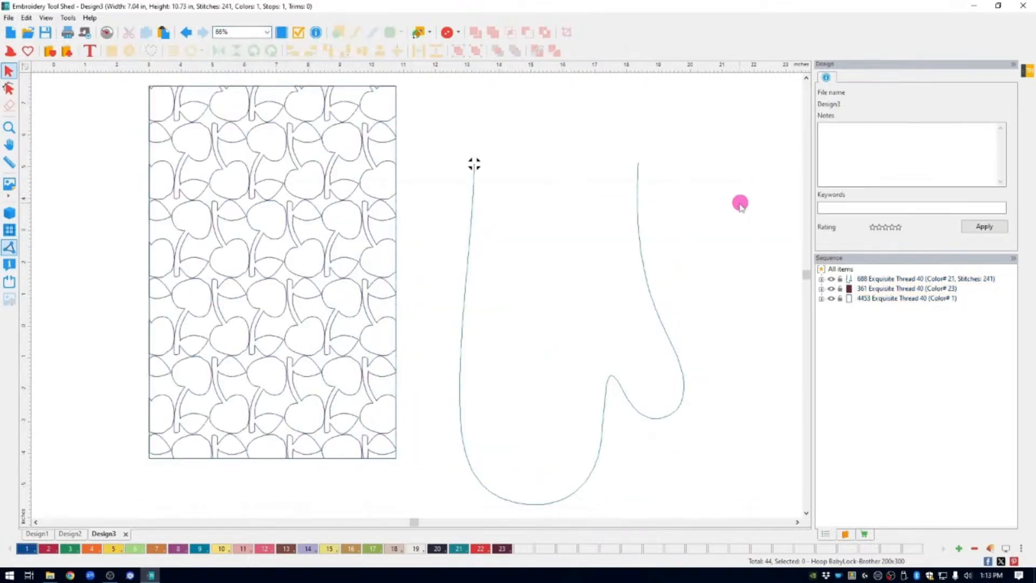
Select all the trimmed cherry artwork by its thread colour and combine it into a single object
{"action": "left_click", "coordinate": [353, 187]}
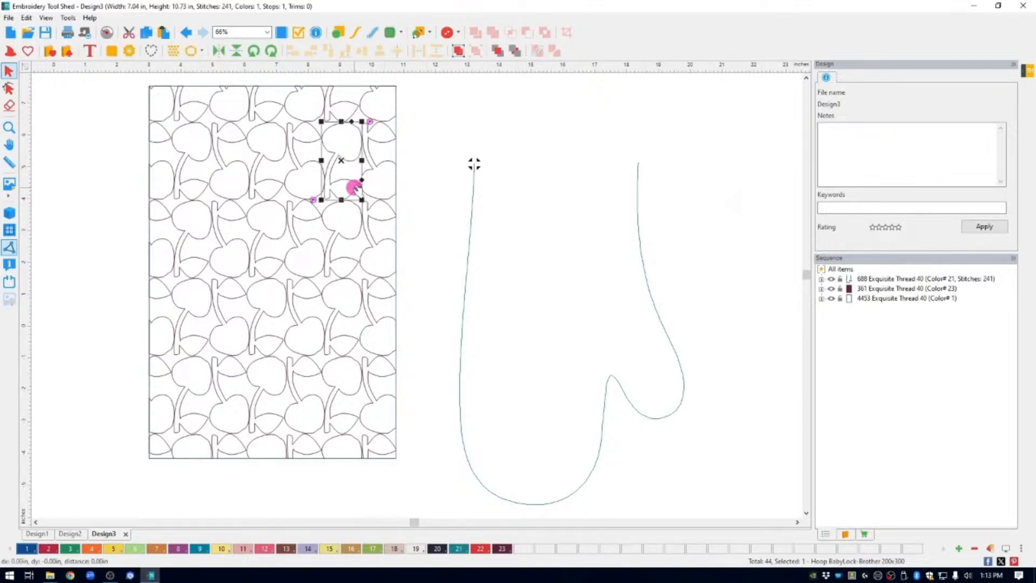
{"action": "left_click", "coordinate": [870, 289]}
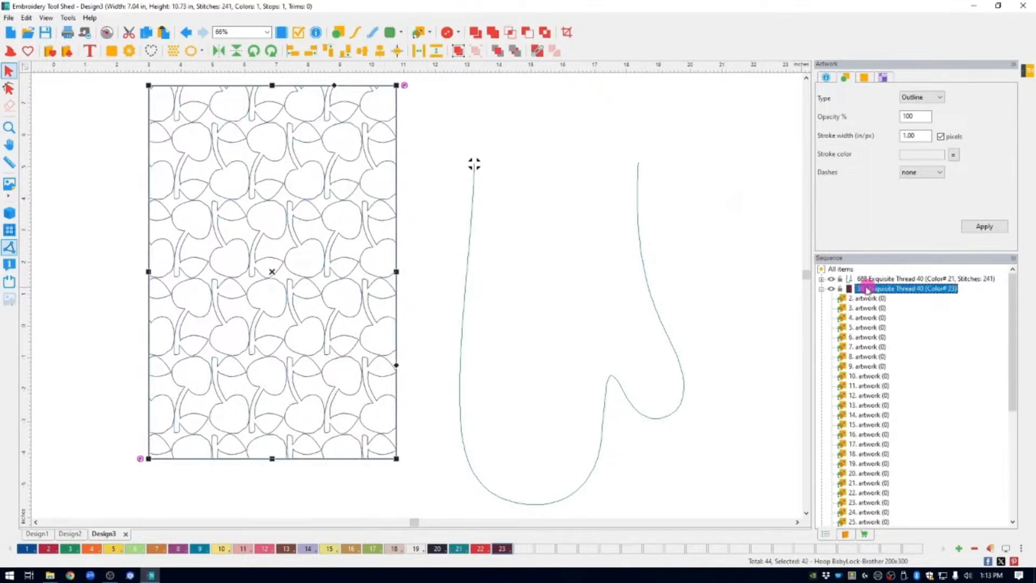
{"action": "left_click", "coordinate": [538, 51]}
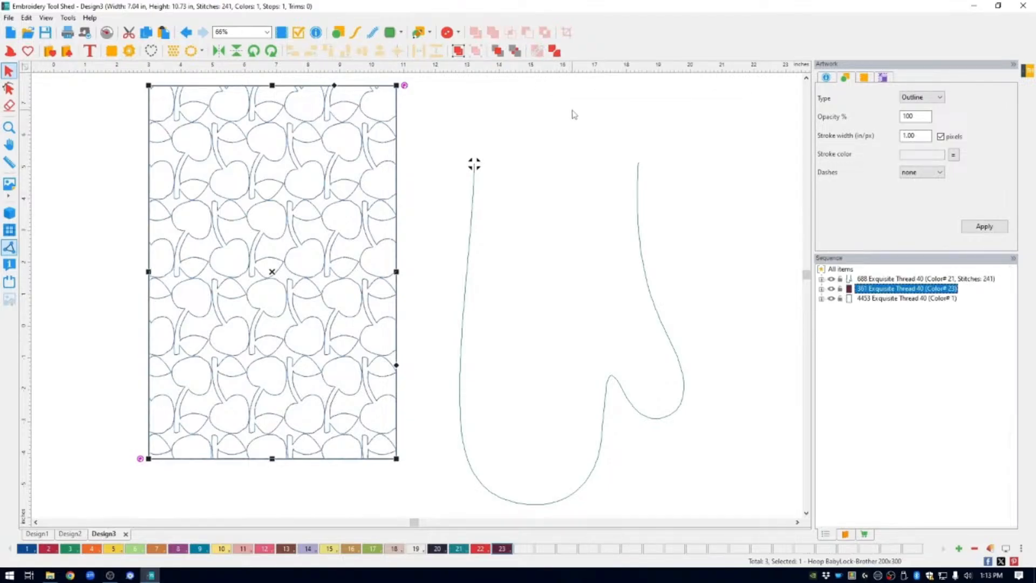
Convert the combined cherry artwork to a run stitch and set its stitch length to 2.5 mm
{"action": "right_click", "coordinate": [366, 157]}
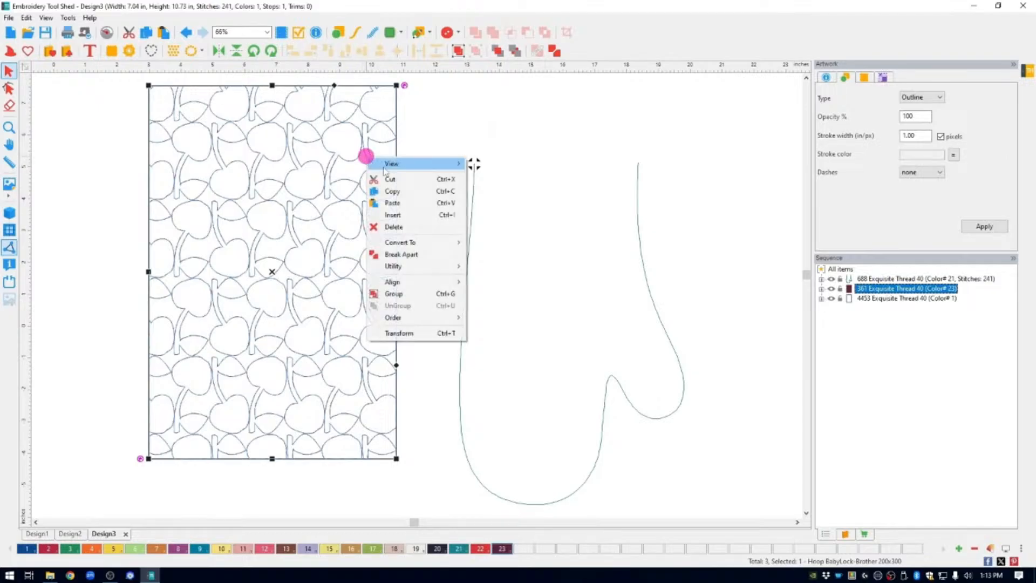
{"action": "mouse_move", "coordinate": [434, 244]}
{"action": "left_click", "coordinate": [492, 241]}
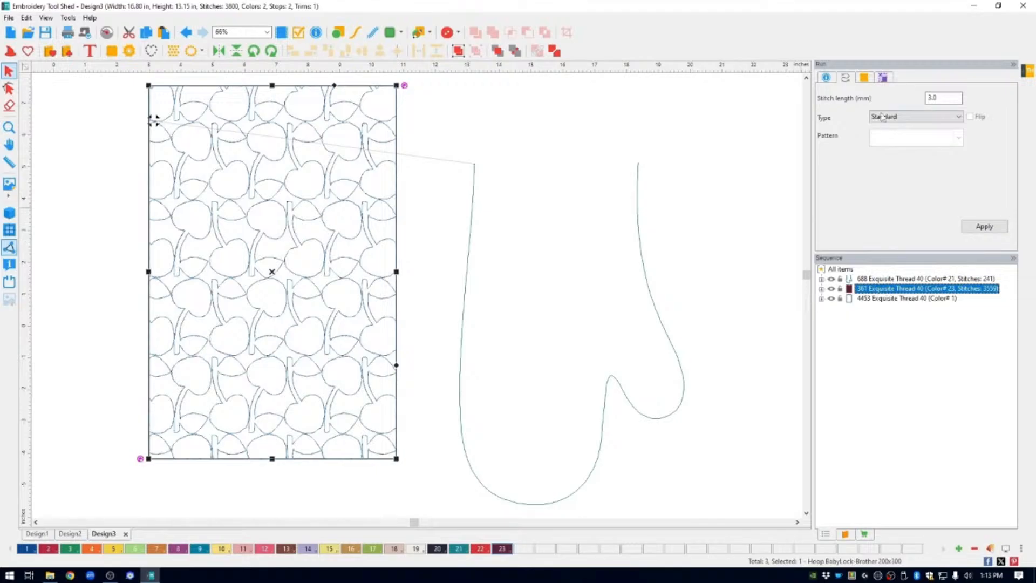
{"action": "left_click", "coordinate": [902, 93]}
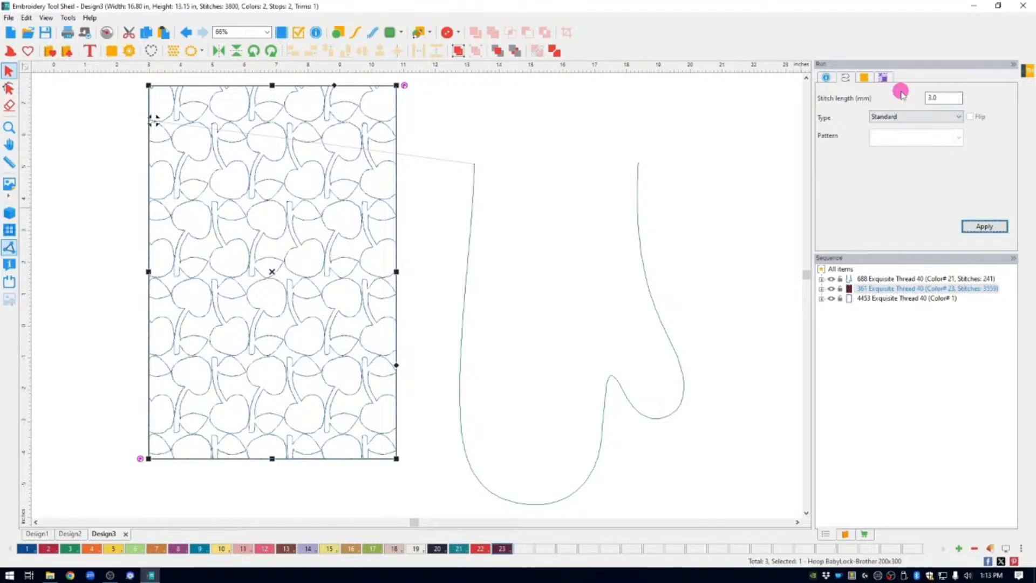
{"action": "double_click", "coordinate": [929, 98]}
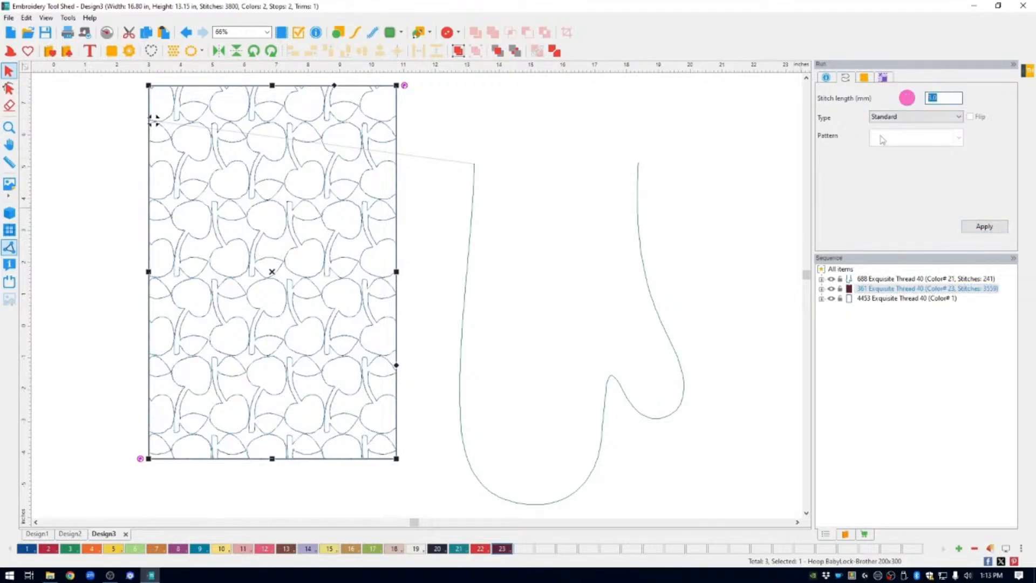
{"action": "type", "text": "2.5"}
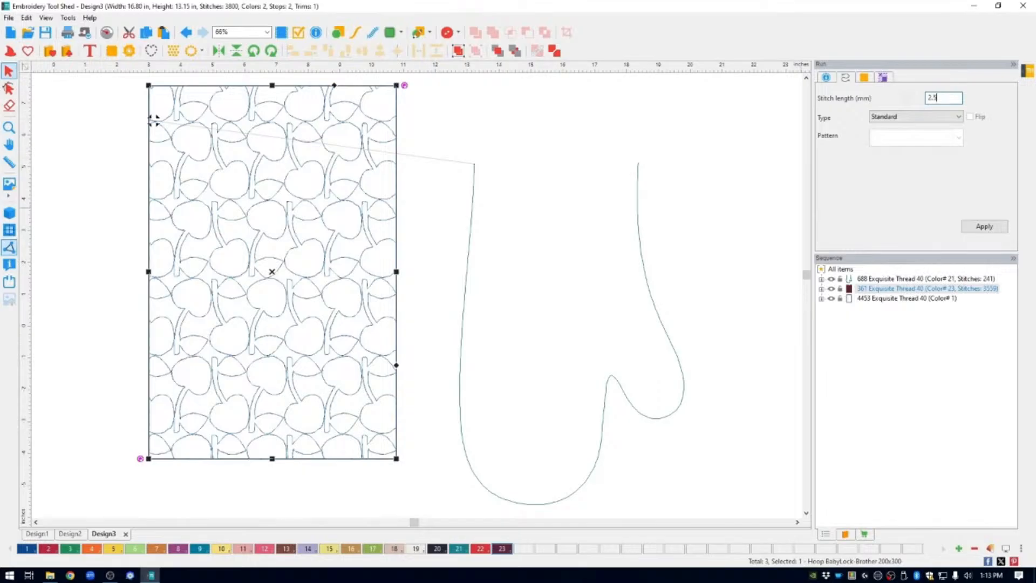
{"action": "left_click", "coordinate": [990, 227]}
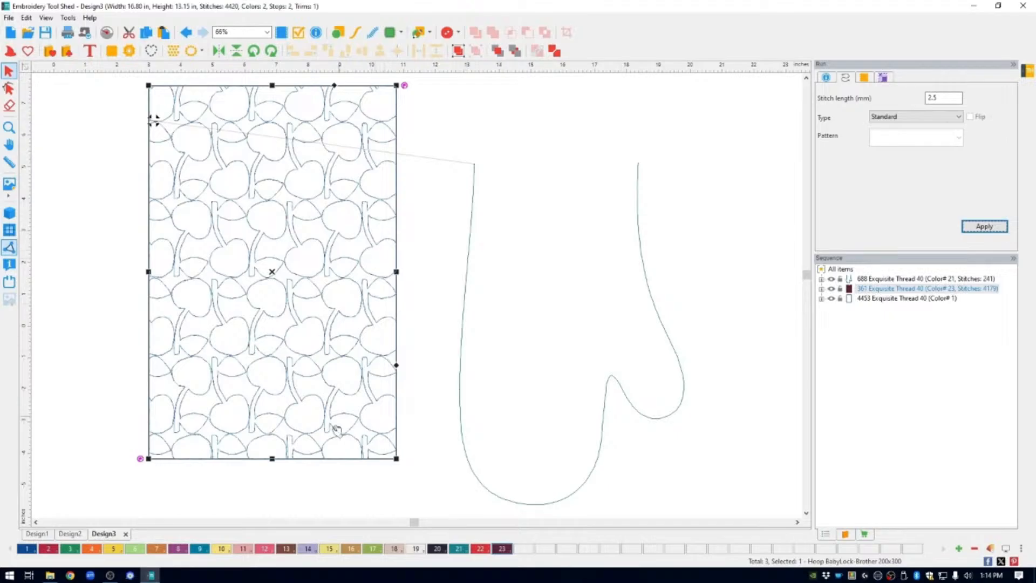
Recolour the cherry run stitches with palette colour 2, the red 530 Exquisite thread
{"action": "left_click", "coordinate": [49, 549]}
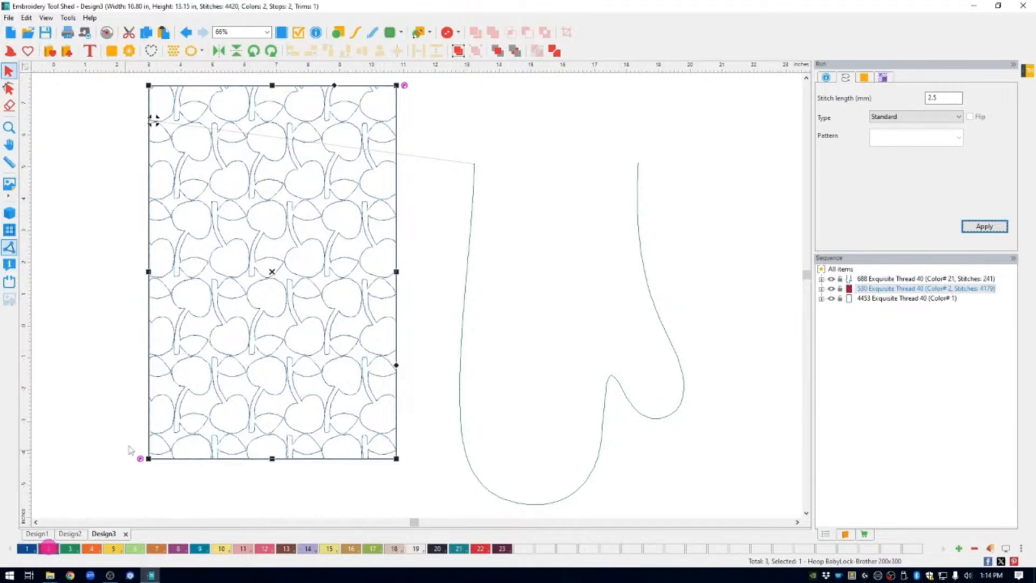
{"action": "left_click", "coordinate": [710, 168]}
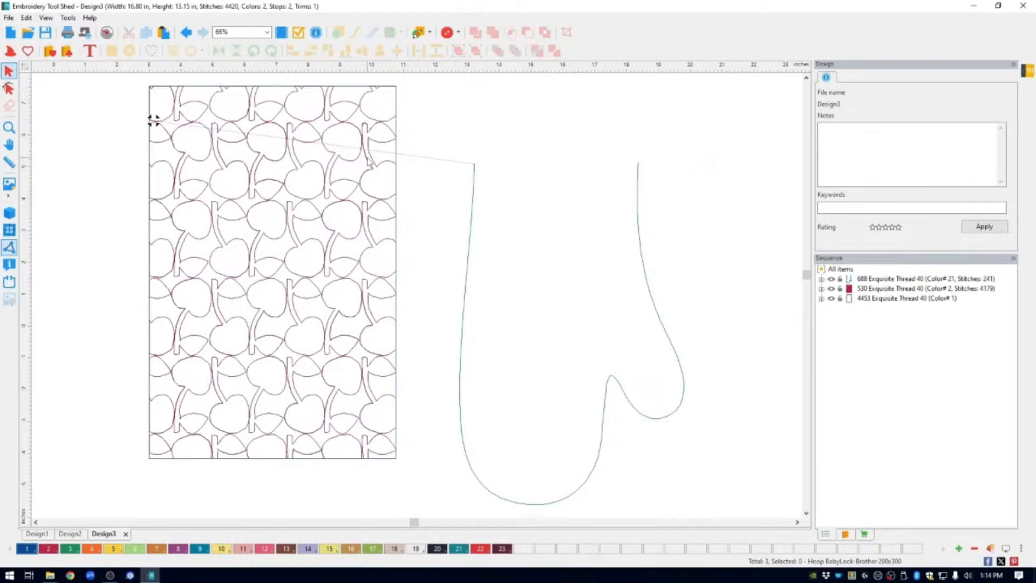
{"action": "left_click", "coordinate": [883, 331]}
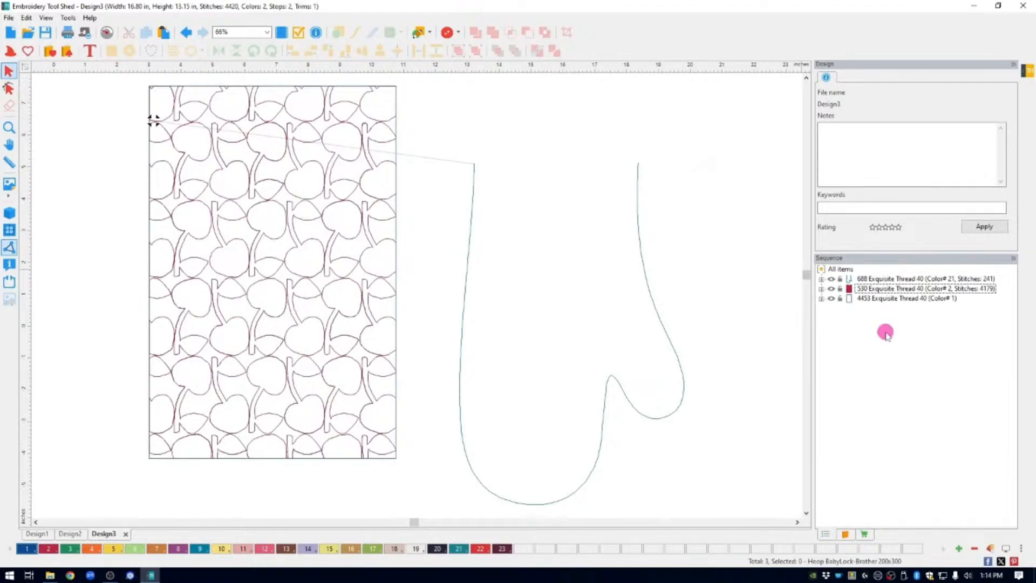
Convert the rectangle artwork to a run stitch and set its stitch length to 2.5 mm
{"action": "left_click", "coordinate": [864, 300]}
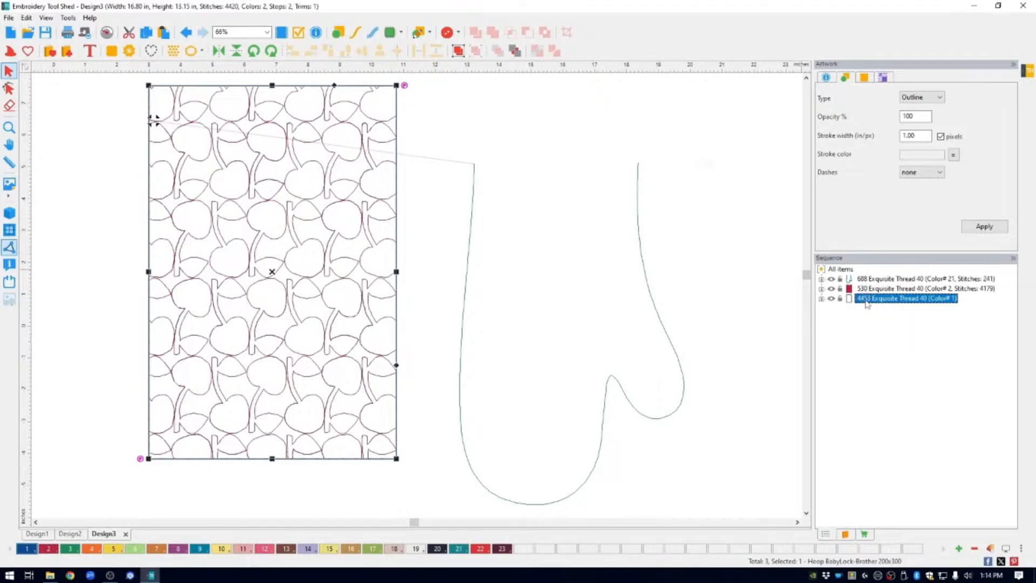
{"action": "right_click", "coordinate": [867, 304]}
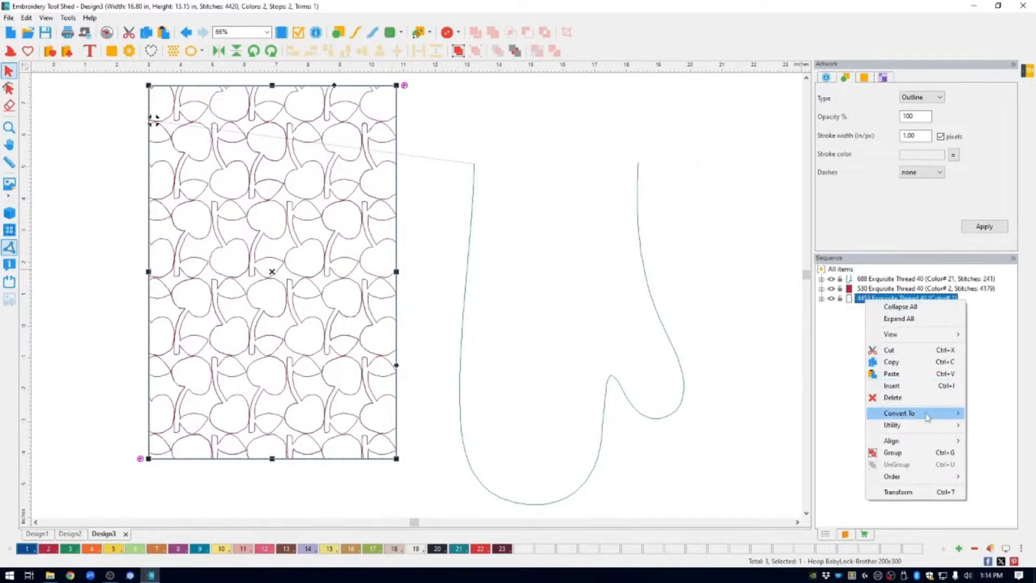
{"action": "mouse_move", "coordinate": [927, 417]}
{"action": "left_click", "coordinate": [839, 413]}
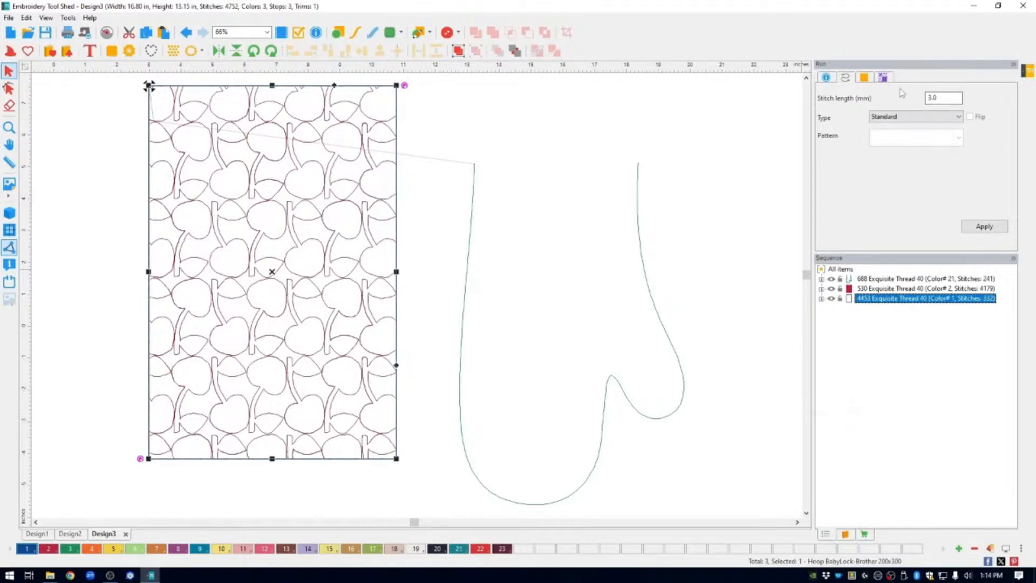
{"action": "left_click", "coordinate": [926, 97]}
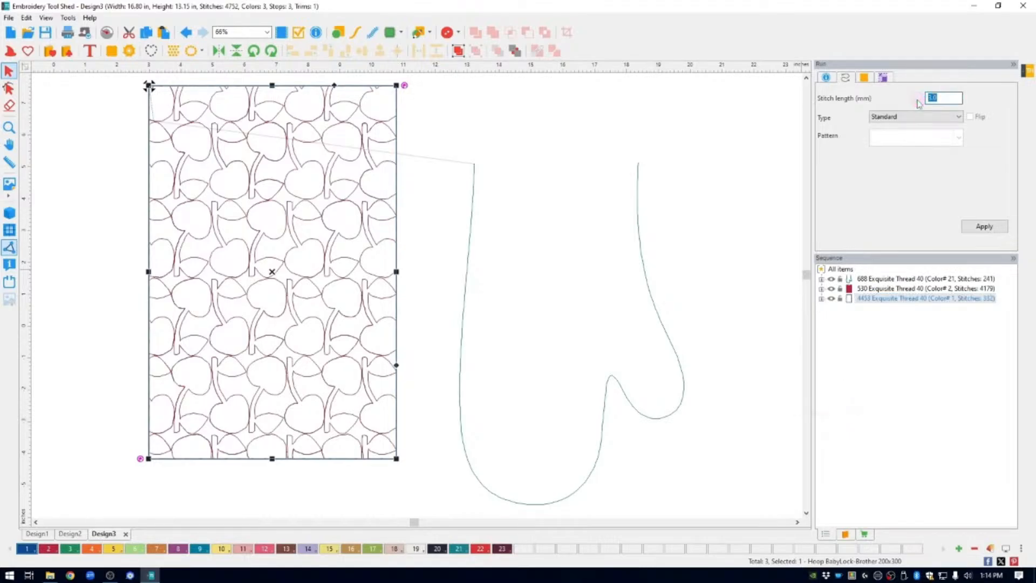
{"action": "type", "text": "2.5"}
{"action": "left_click", "coordinate": [987, 226]}
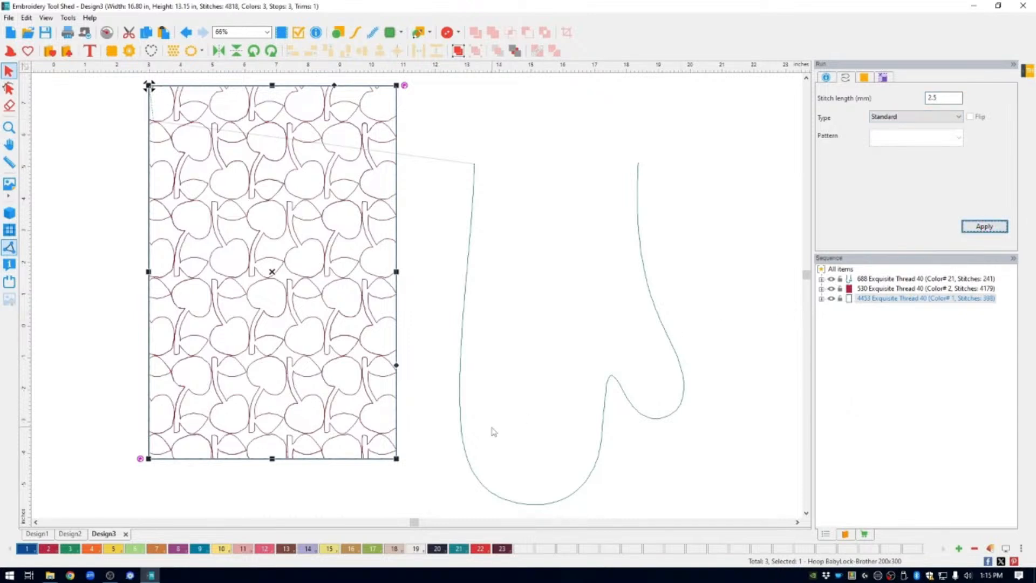
Give the rectangle run the same palette colour 2 as the cherry run
{"action": "left_click", "coordinate": [48, 550]}
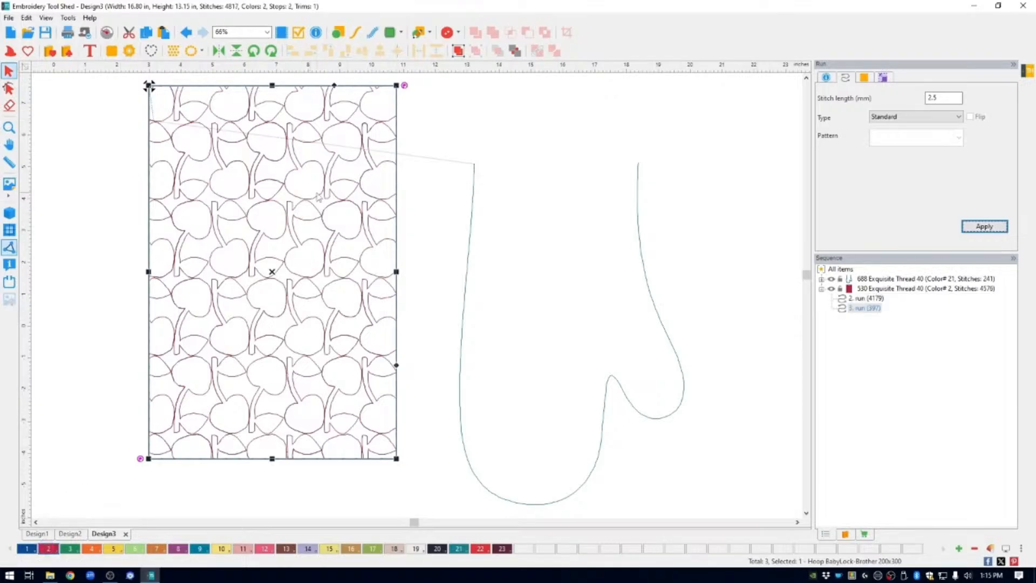
{"action": "left_click", "coordinate": [716, 165]}
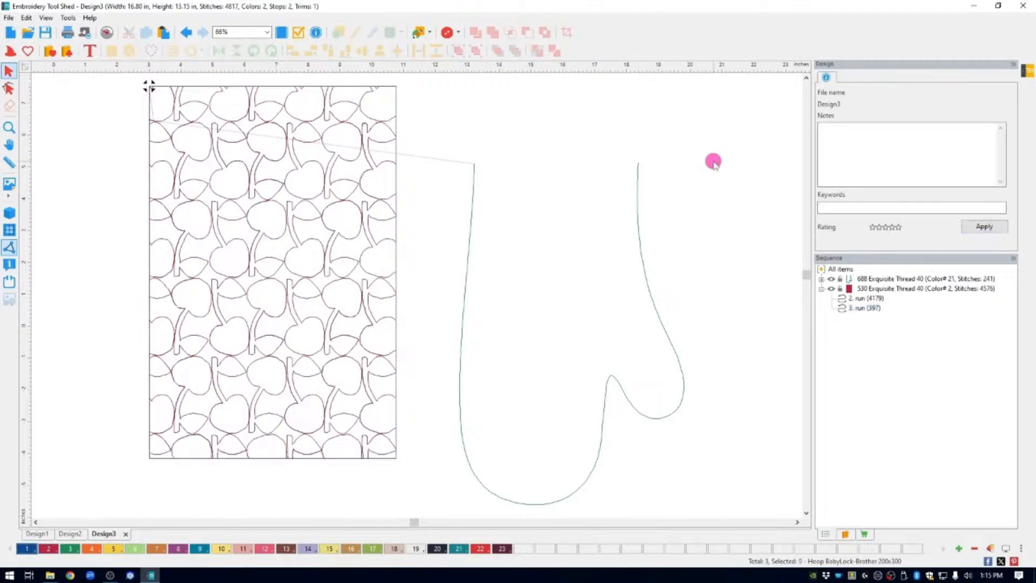
{"action": "left_click", "coordinate": [868, 323]}
Move the rectangle's run stitch one place backward in the stitching order, ahead of the cherry run
{"action": "left_click", "coordinate": [857, 308]}
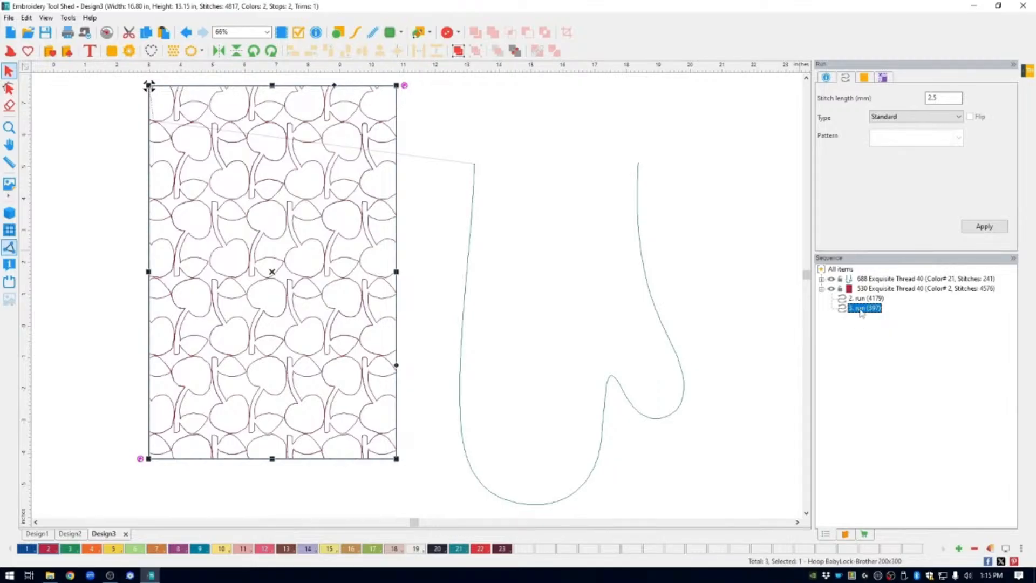
{"action": "right_click", "coordinate": [861, 313]}
{"action": "mouse_move", "coordinate": [933, 489]}
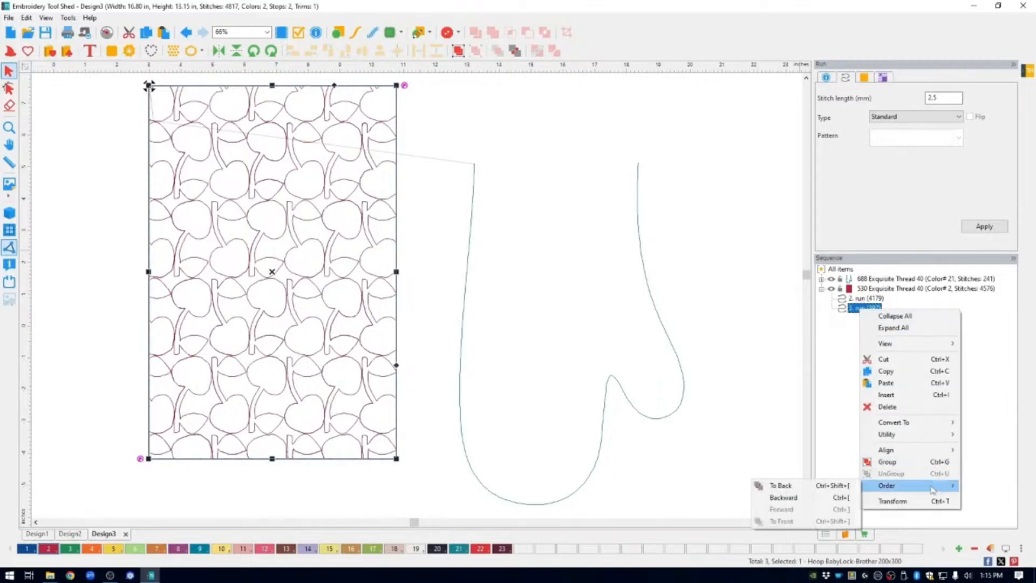
{"action": "left_click", "coordinate": [791, 497]}
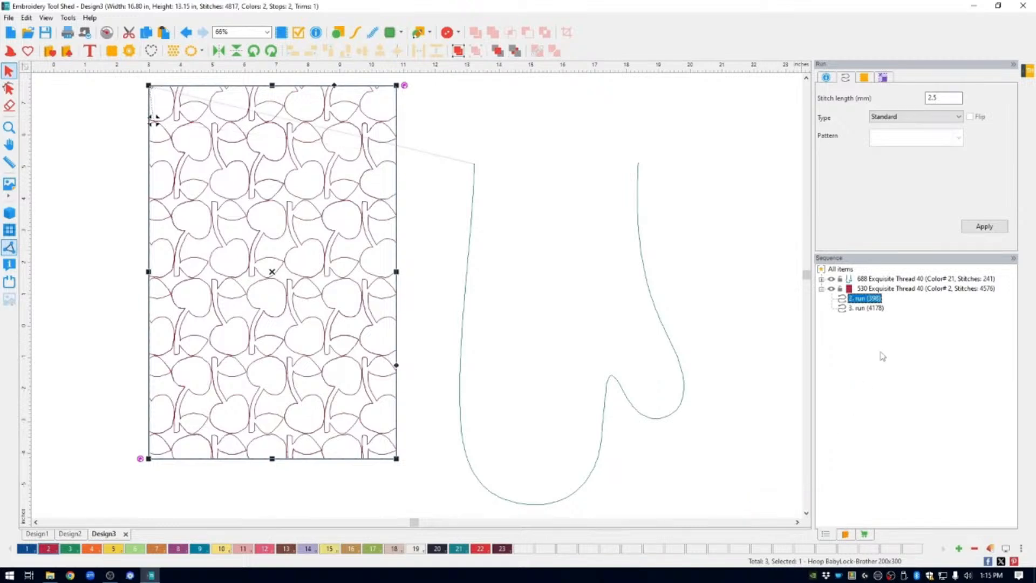
Change the mitt outline's run type to Bean and recolour it with palette colour 20, the 5552 Exquisite thread
{"action": "left_click", "coordinate": [648, 287]}
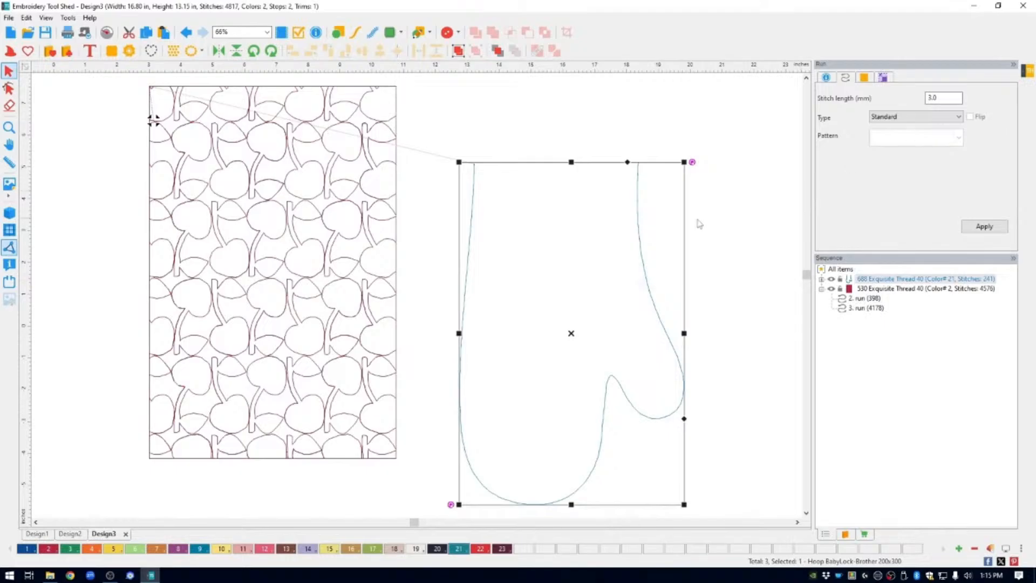
{"action": "left_click", "coordinate": [915, 120]}
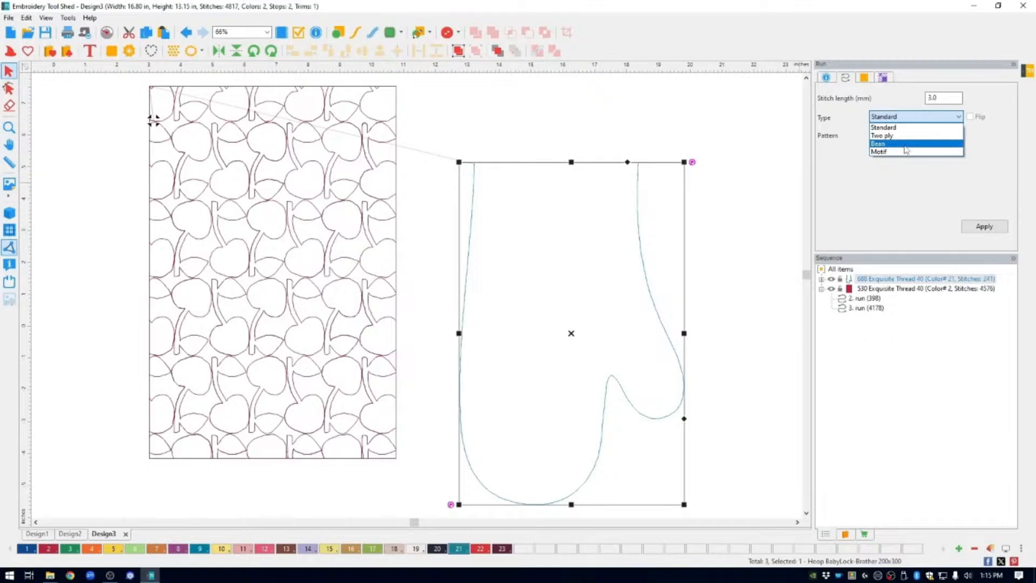
{"action": "left_click", "coordinate": [906, 144]}
{"action": "left_click", "coordinate": [988, 226]}
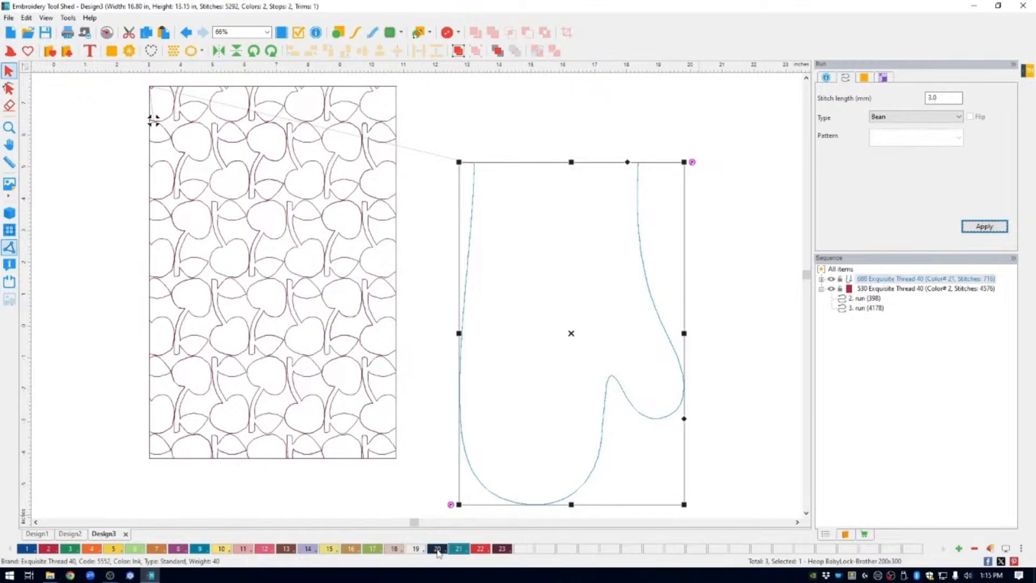
{"action": "left_click", "coordinate": [437, 549]}
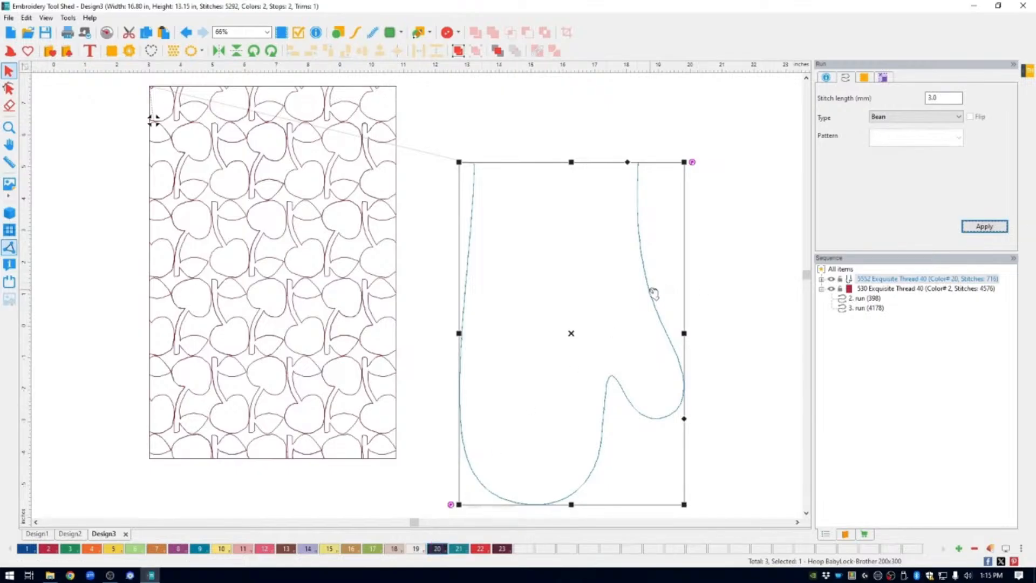
Place the mitt outline over the cherry-filled rectangle and order it to the front so it stitches last
{"action": "left_click_drag", "start_coordinate": [653, 292], "coordinate": [353, 237]}
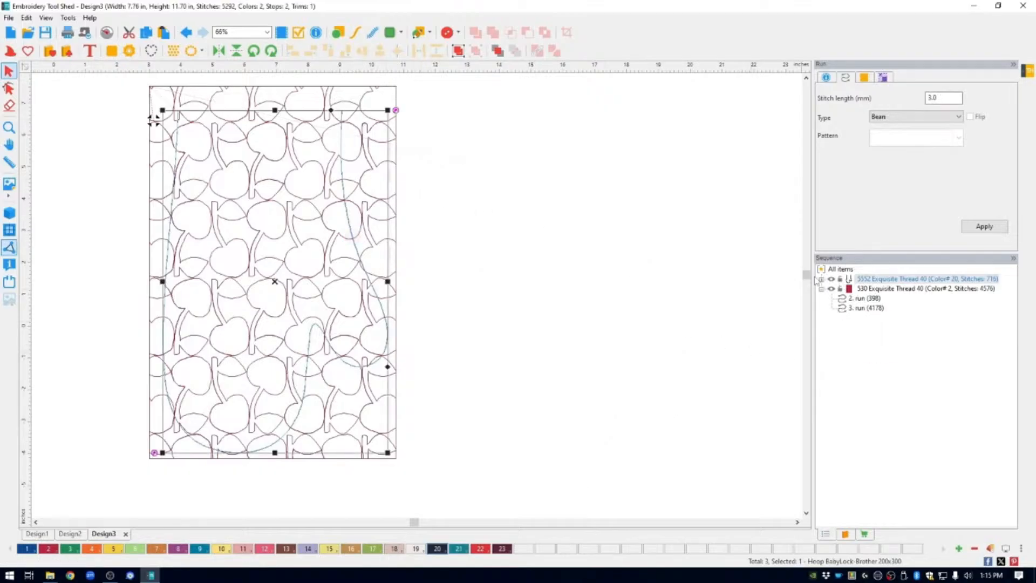
{"action": "left_click", "coordinate": [863, 278]}
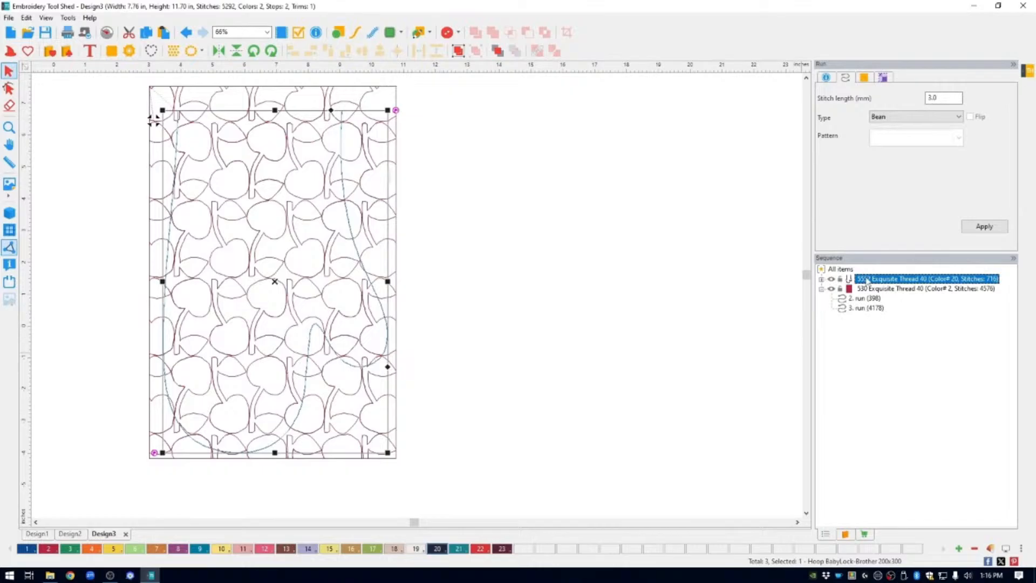
{"action": "right_click", "coordinate": [871, 277]}
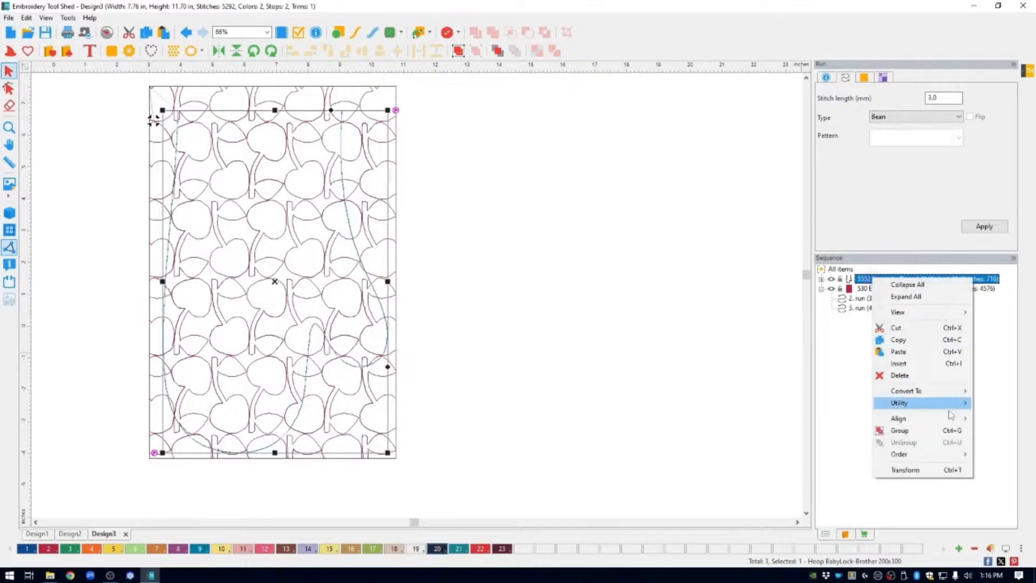
{"action": "mouse_move", "coordinate": [900, 453]}
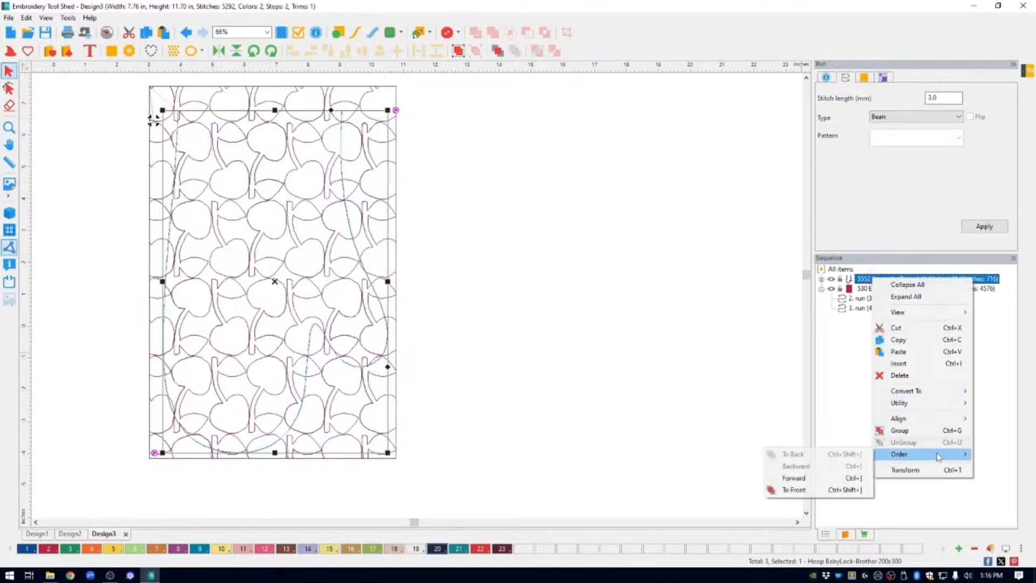
{"action": "left_click", "coordinate": [792, 489]}
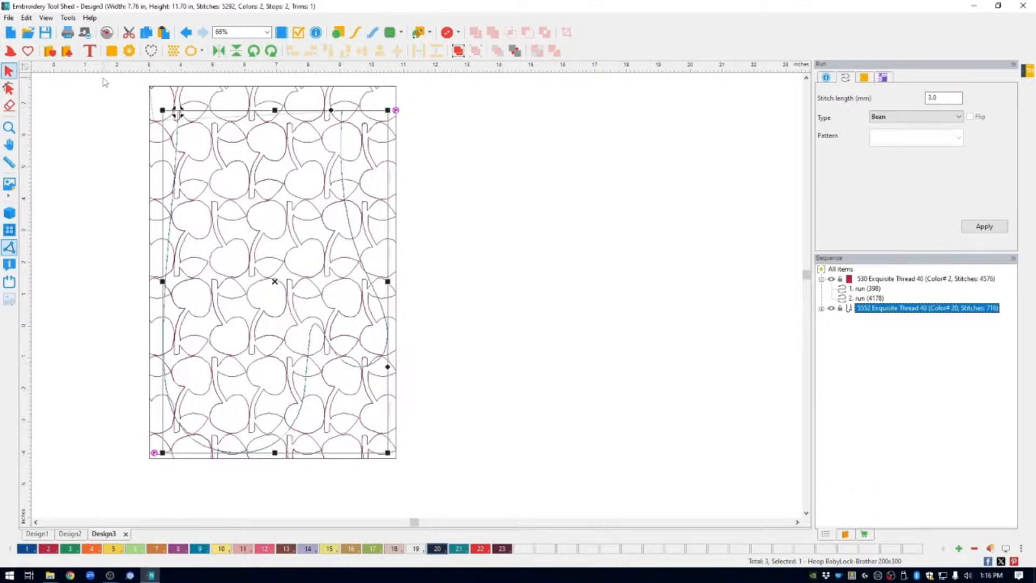
Centre align the mitt outline, the cherry run and the rectangle run with one another
{"action": "left_click_drag", "start_coordinate": [105, 80], "coordinate": [456, 488]}
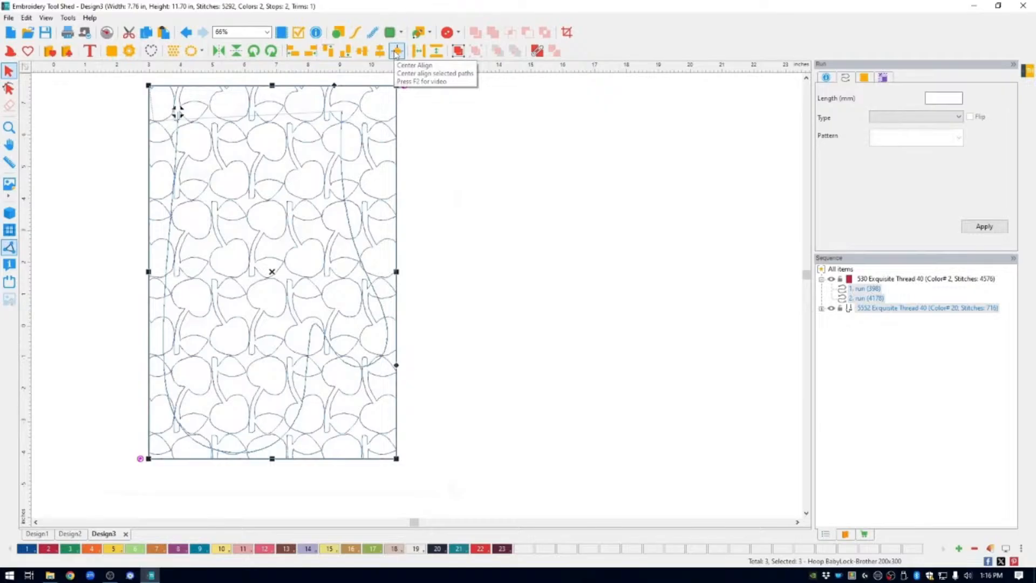
{"action": "left_click", "coordinate": [396, 52]}
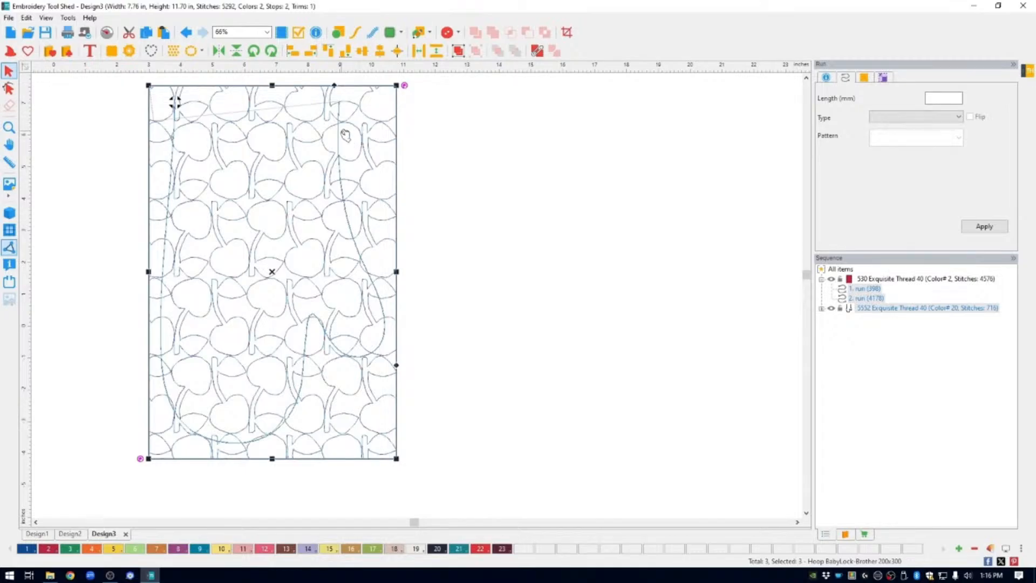
{"action": "left_click", "coordinate": [425, 149]}
Copy the mitt outline to the clipboard and delete it from the cherry quilting design
{"action": "left_click", "coordinate": [340, 147]}
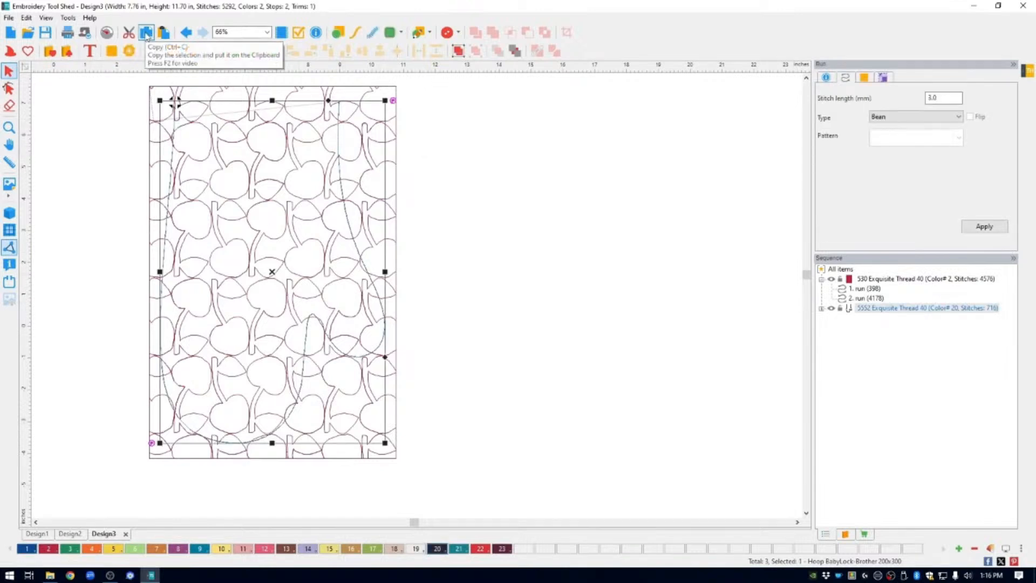
{"action": "key", "text": "Delete"}
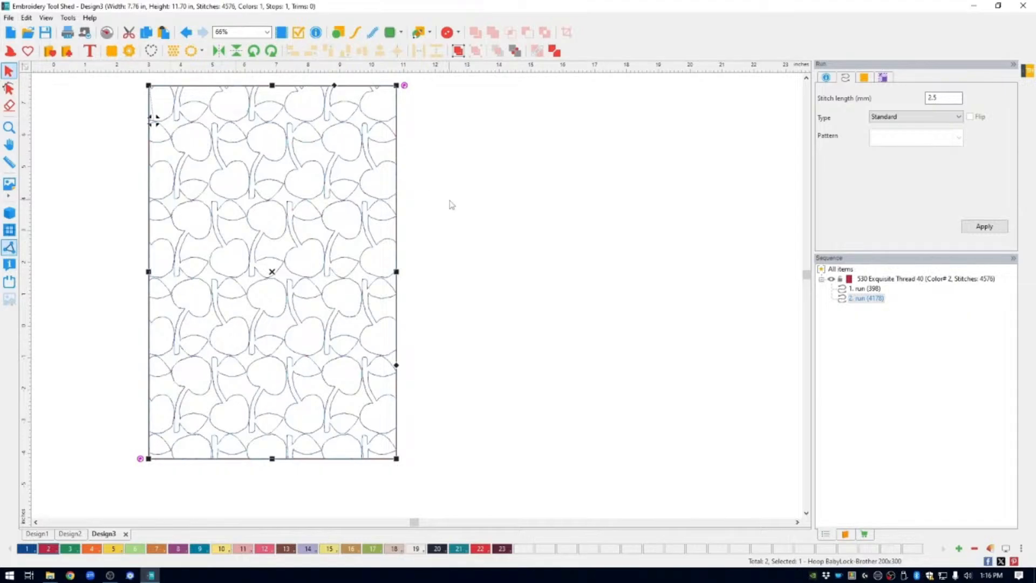